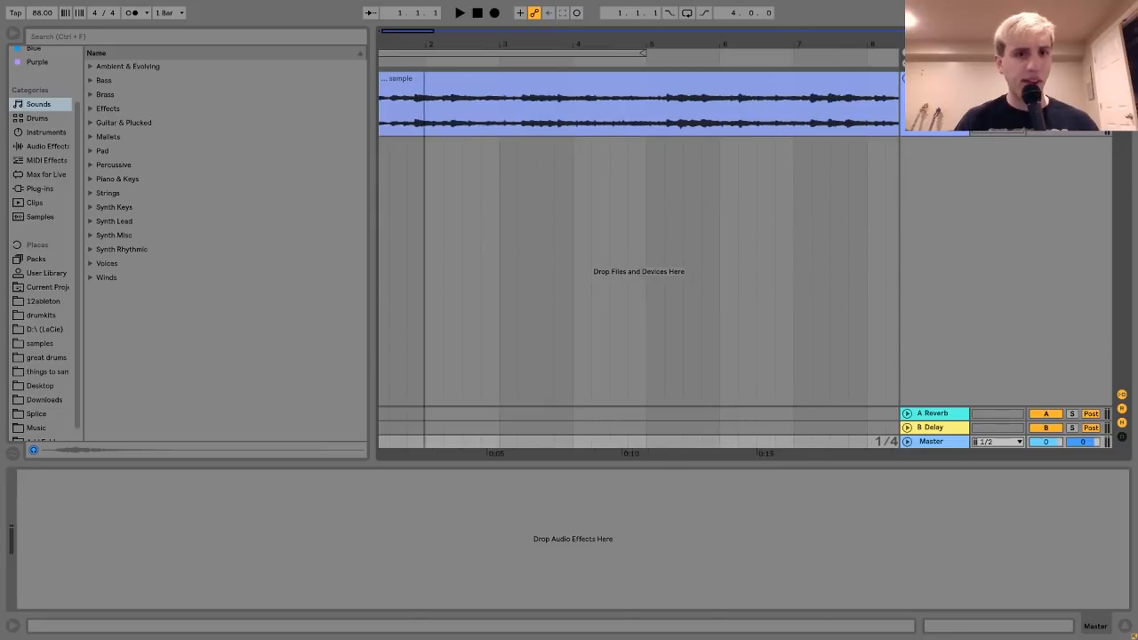
# Play the start of the sample clip to locate its first downbeat
pyautogui.moveTo(425, 40); pyautogui.dragTo(453, 40)
pyautogui.click(433, 113)
pyautogui.press('space')
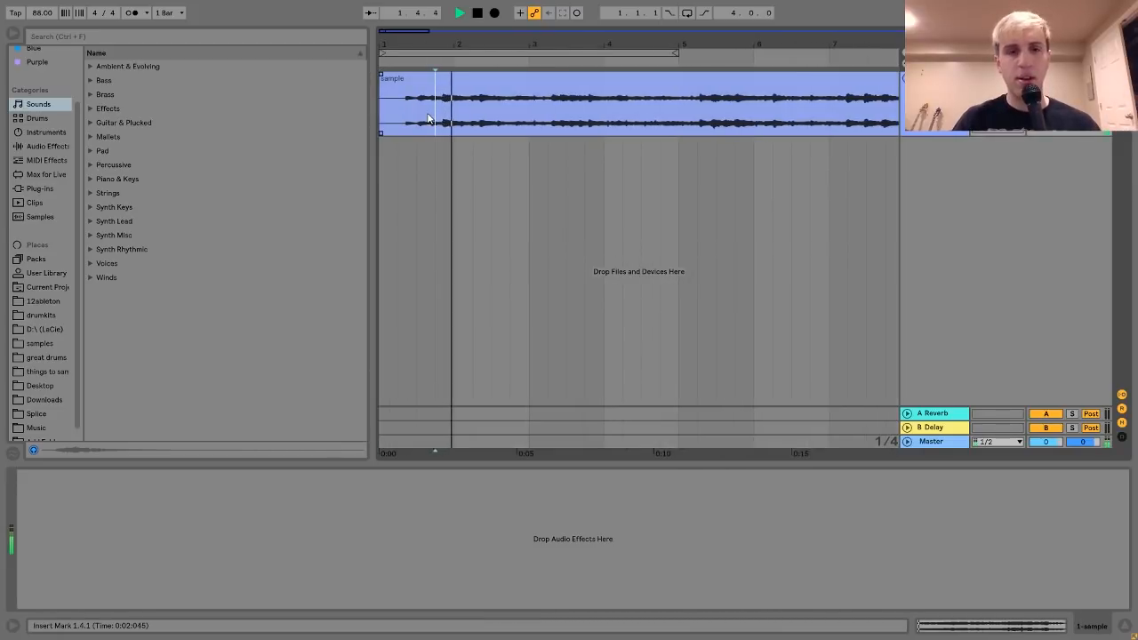
pyautogui.moveTo(439, 44)
pyautogui.mouseDown()
pyautogui.moveTo(447, 48)
pyautogui.moveTo(419, 45)
pyautogui.mouseUp()
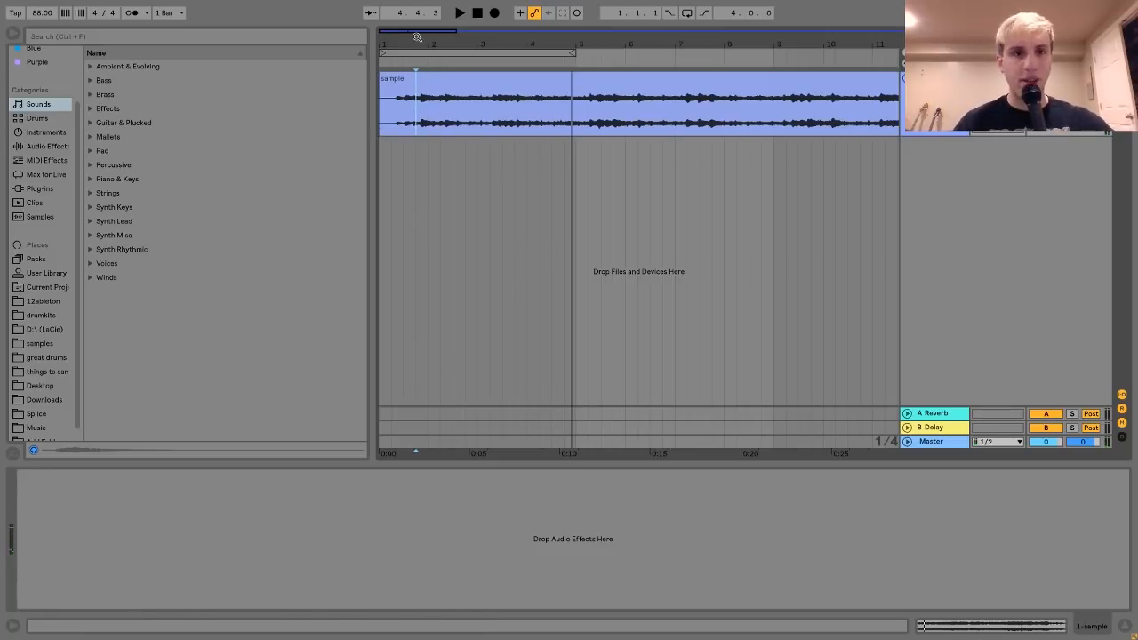
# Split the sample clip exactly at the downbeat's transient, just after 1.4.2
pyautogui.moveTo(416, 36); pyautogui.dragTo(503, 51)
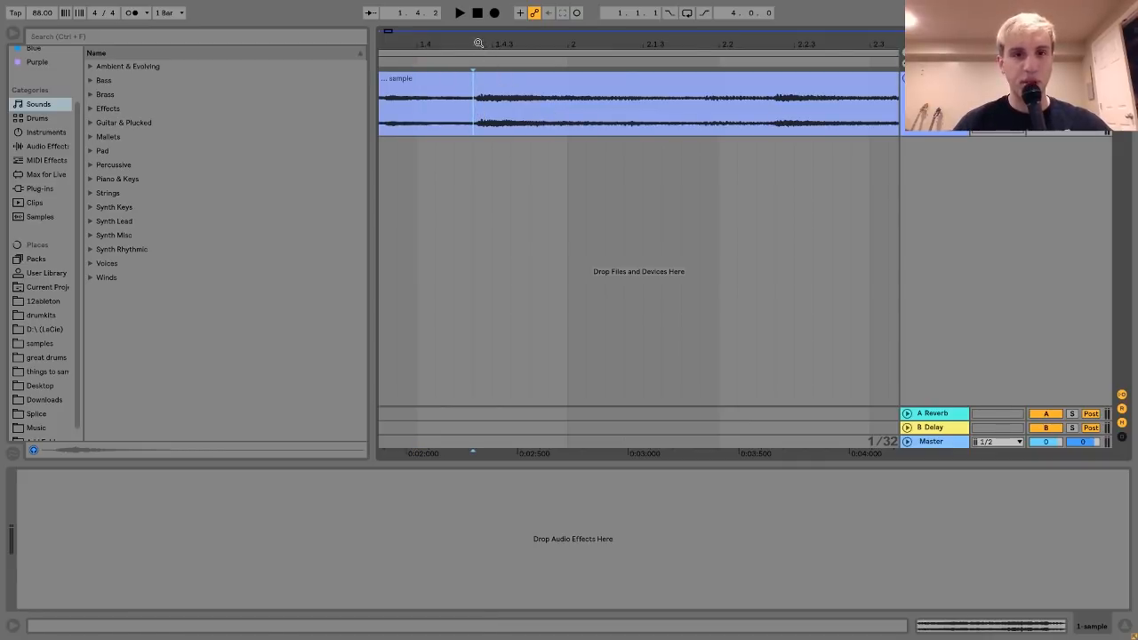
pyautogui.moveTo(478, 42); pyautogui.dragTo(478, 46)
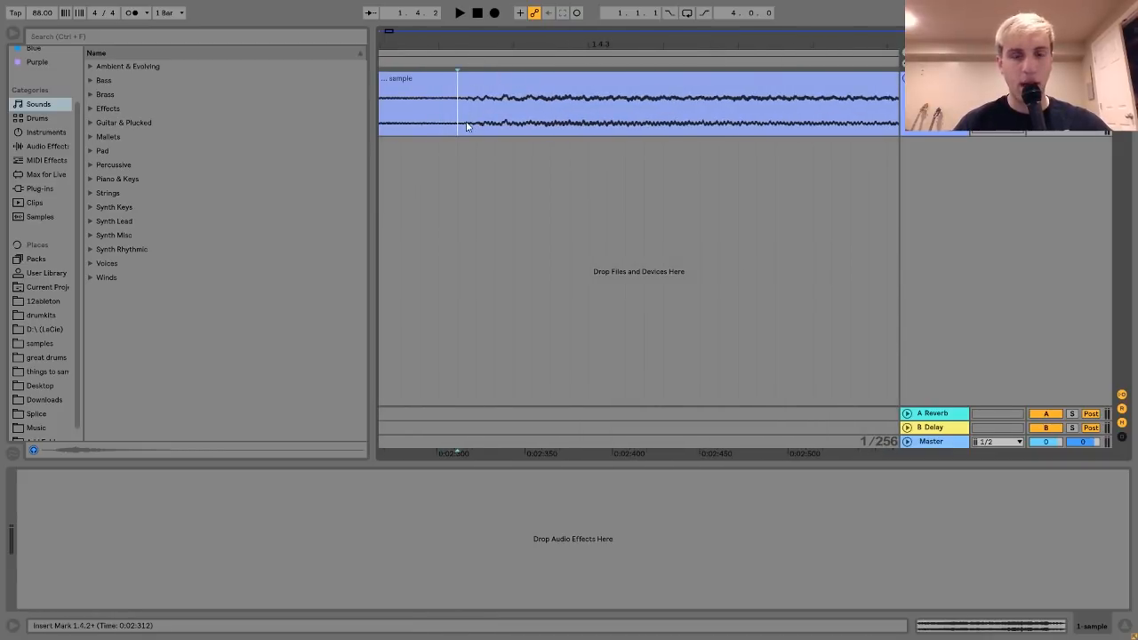
pyautogui.hotkey('ctrl', 'e')
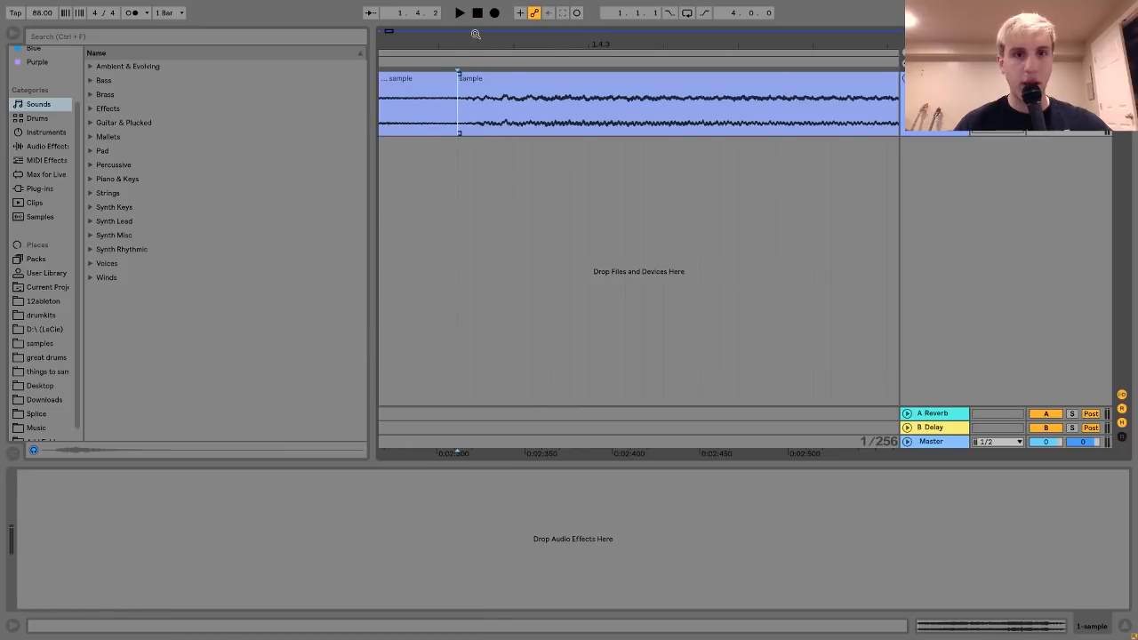
pyautogui.press('+')
pyautogui.press('+')
pyautogui.hotkey('ctrl', 'e')
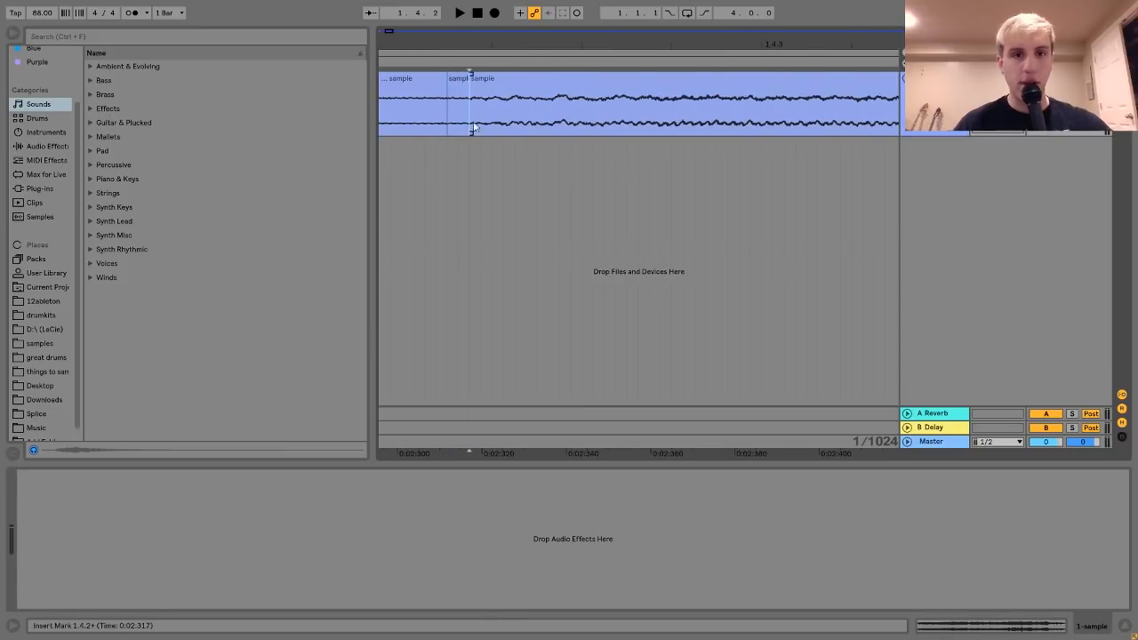
# Move the clip after the split to the start of the arrangement at 1.1.1
pyautogui.press('-')
pyautogui.press('-')
pyautogui.press('-')
pyautogui.press('-')
pyautogui.press('-')
pyautogui.press('-')
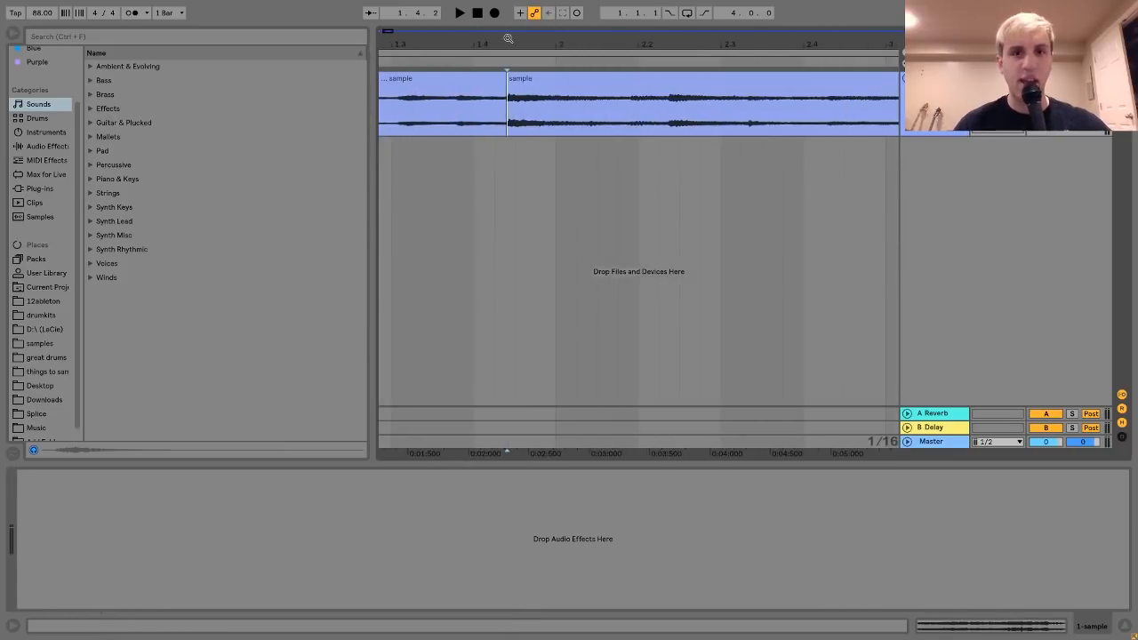
pyautogui.press('-')
pyautogui.press('-')
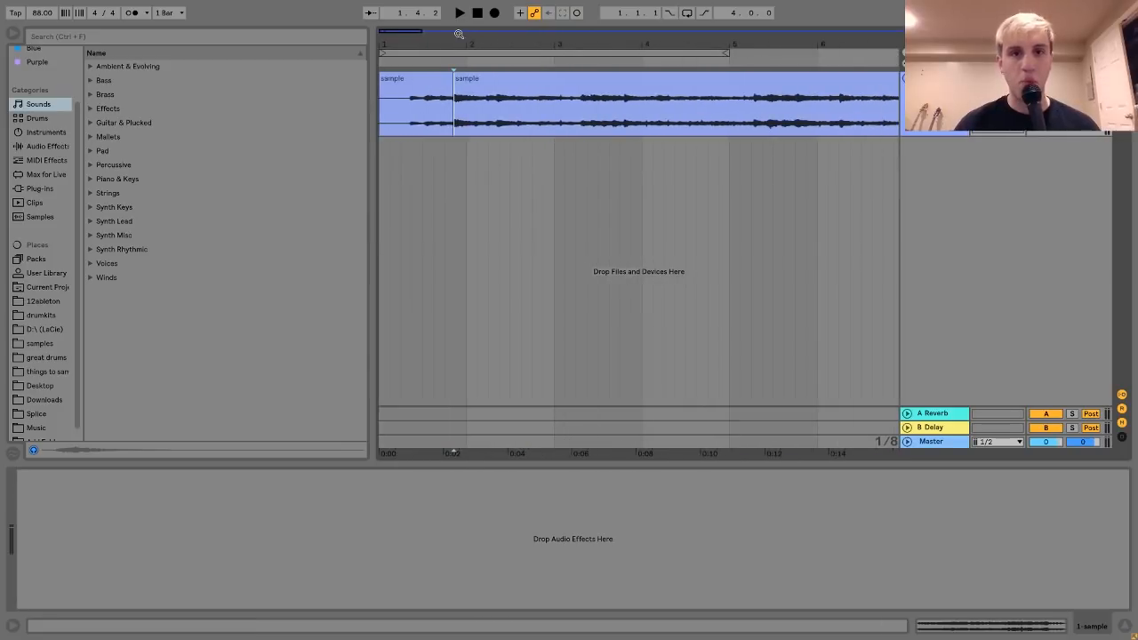
pyautogui.moveTo(514, 80); pyautogui.dragTo(380, 98)
# Show the beats of the first bar with a fixed 1/4 grid, and return to the Narrow adaptive grid
pyautogui.rightClick(388, 116)
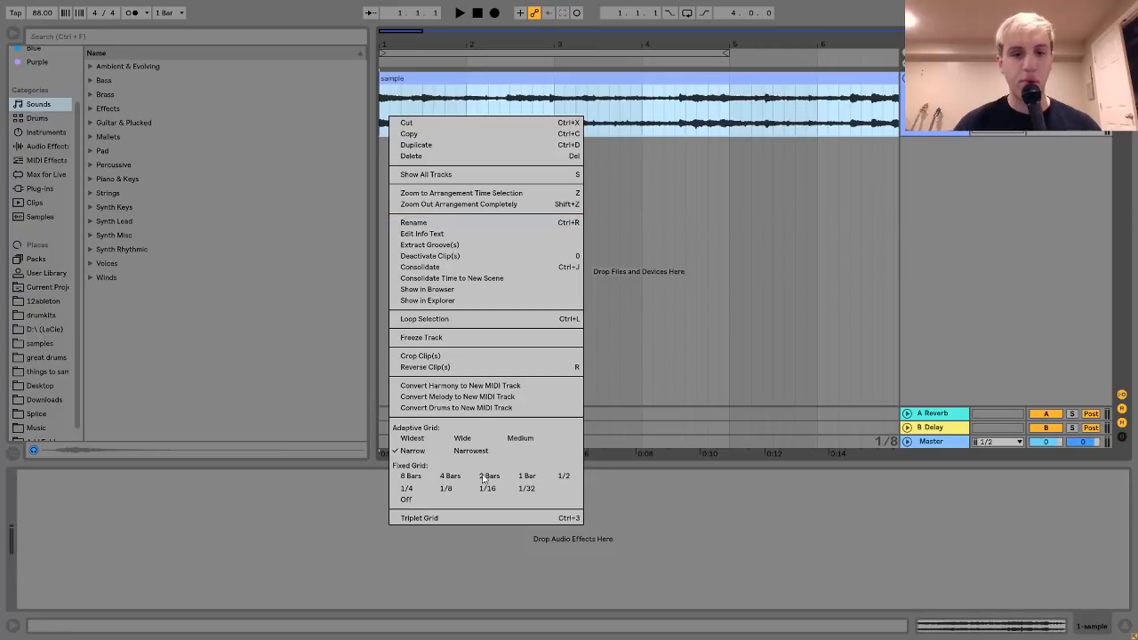
pyautogui.click(414, 491)
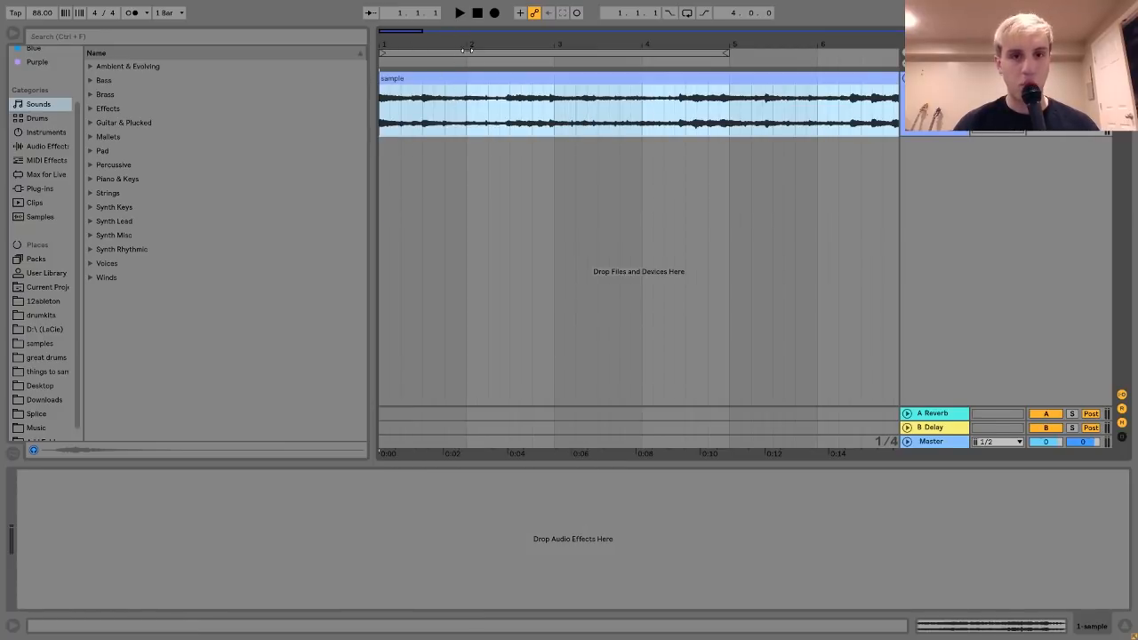
pyautogui.click(392, 131)
pyautogui.moveTo(398, 130); pyautogui.dragTo(457, 117)
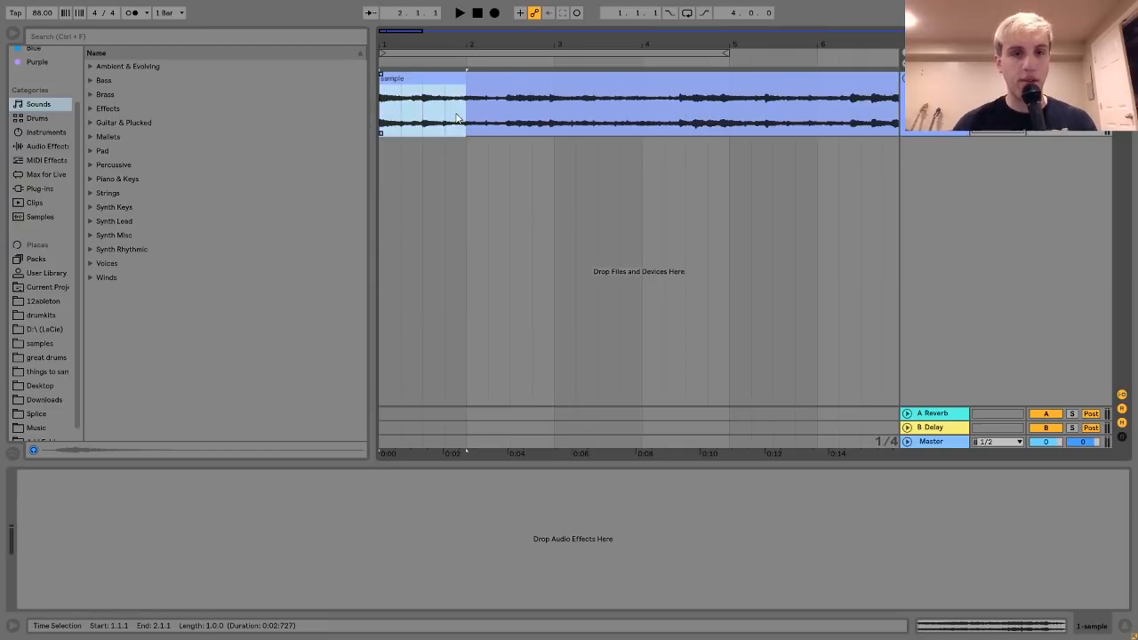
pyautogui.rightClick(457, 116)
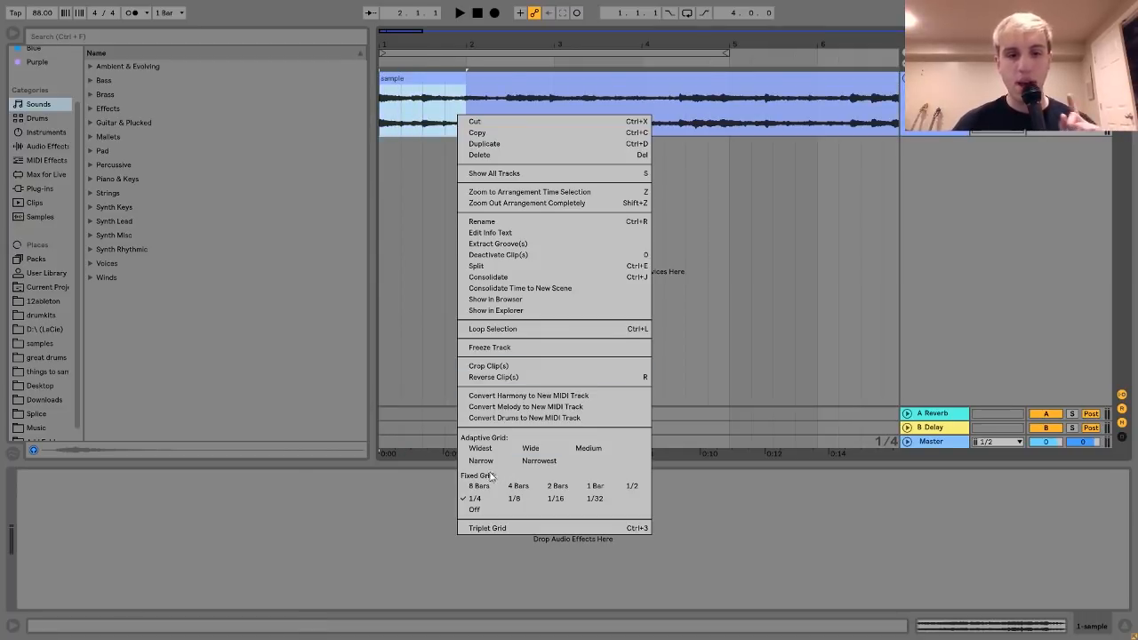
pyautogui.click(514, 498)
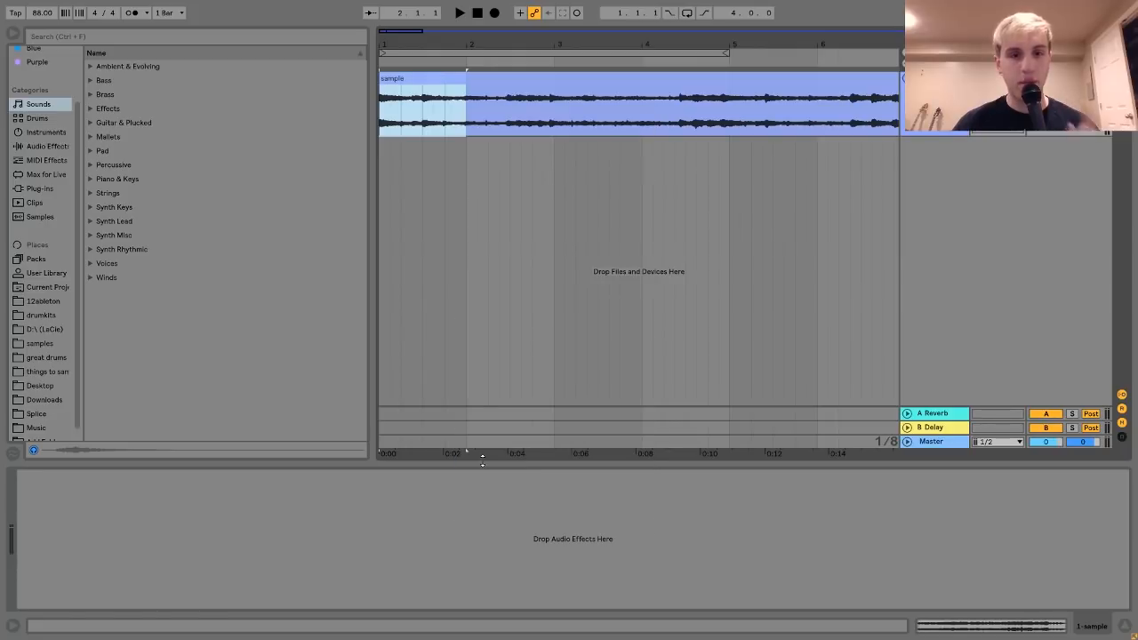
# Open the sample clip's detail view, play it, and enable Warp while keeping the clip's current timing
pyautogui.doubleClick(450, 79)
pyautogui.press('space')
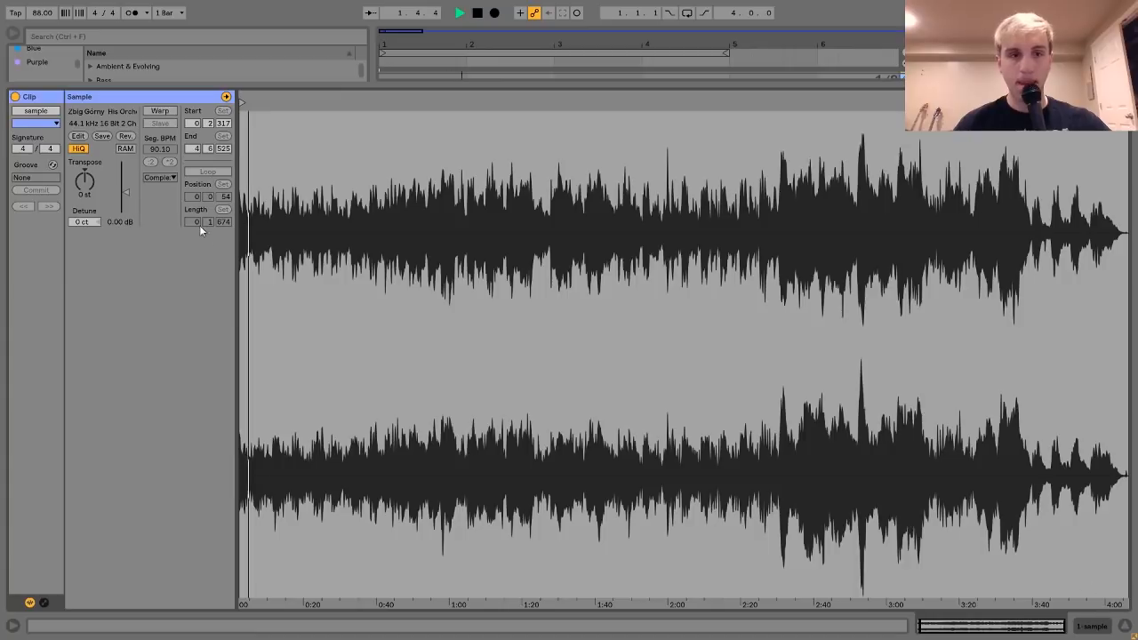
pyautogui.click(161, 111)
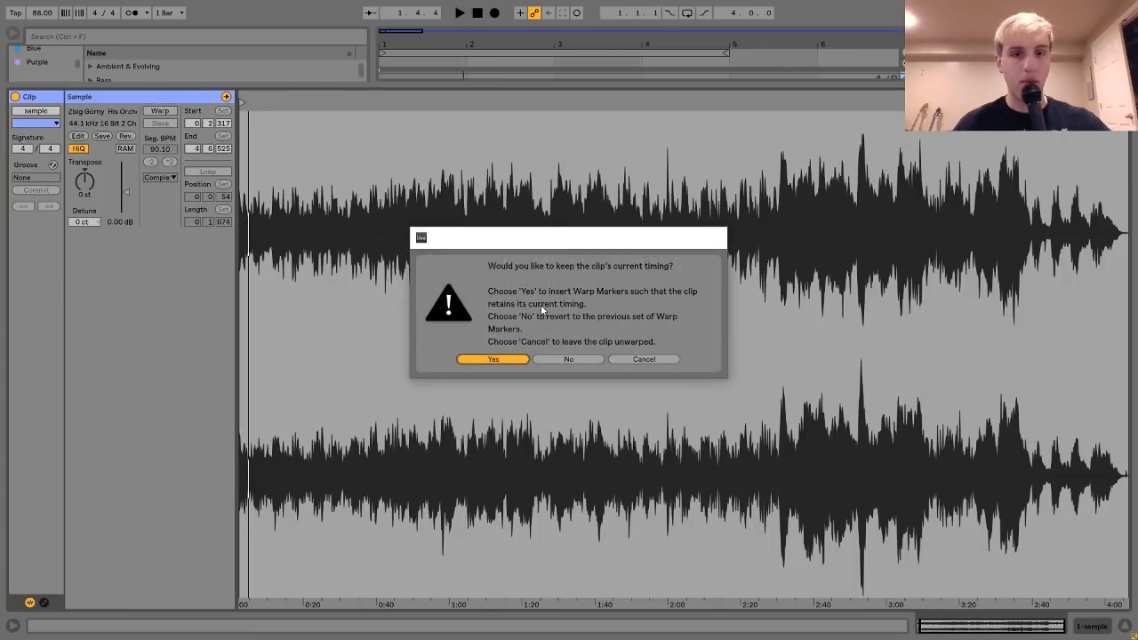
pyautogui.click(494, 359)
# Add warp markers at the second and third downbeats of the sample and align them to 2.1.1 and 3.1.1
pyautogui.moveTo(250, 96); pyautogui.dragTo(684, 180)
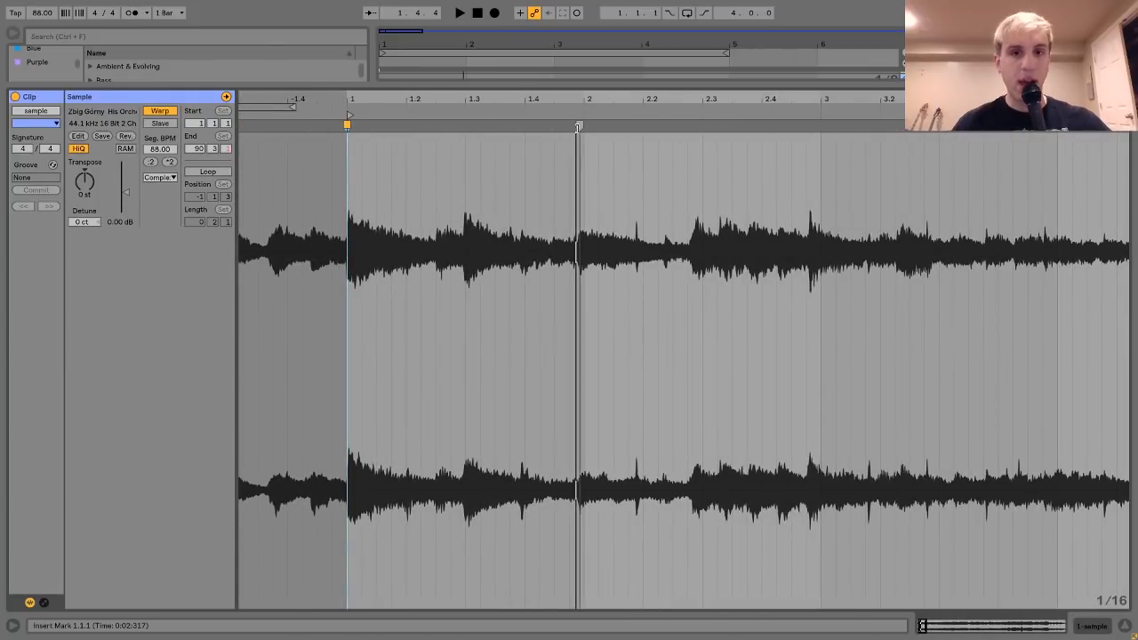
pyautogui.doubleClick(577, 125)
pyautogui.moveTo(579, 125); pyautogui.dragTo(584, 126)
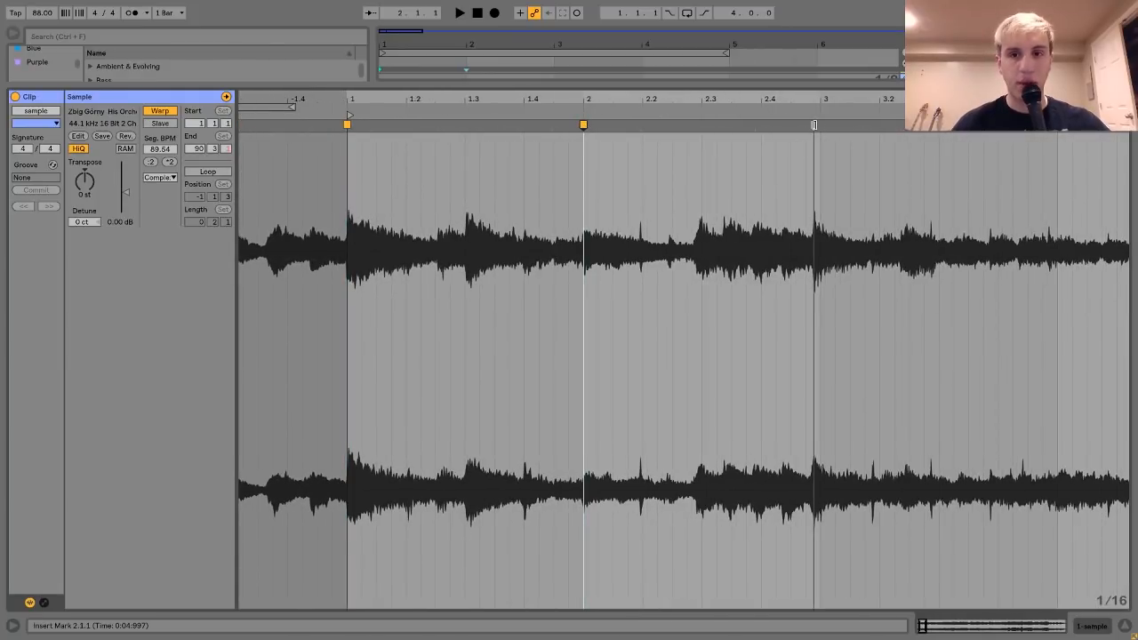
pyautogui.doubleClick(815, 125)
pyautogui.moveTo(815, 126); pyautogui.dragTo(819, 124)
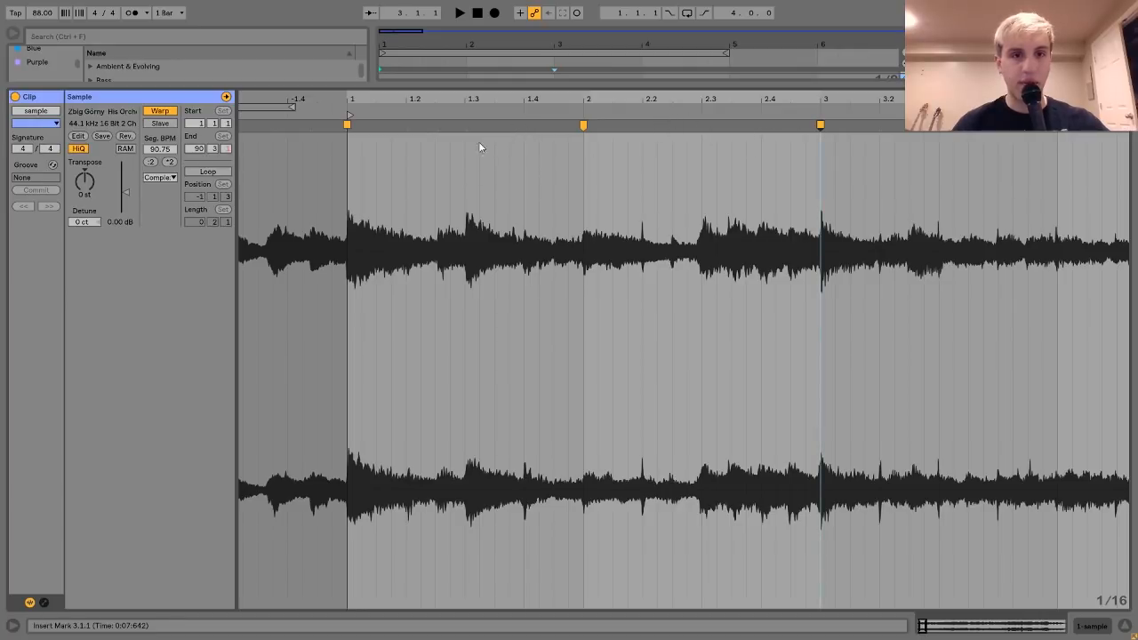
# Play the sample with the metronome on and align a new warp marker for the fifth downbeat to 5.1.1
pyautogui.press('space')
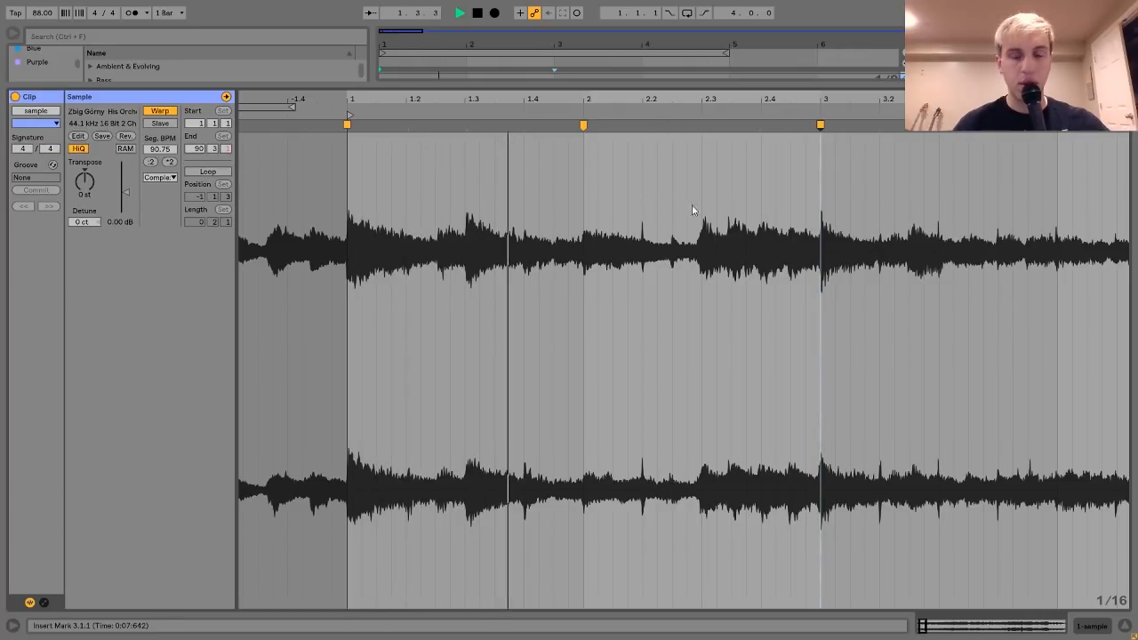
pyautogui.click(130, 13)
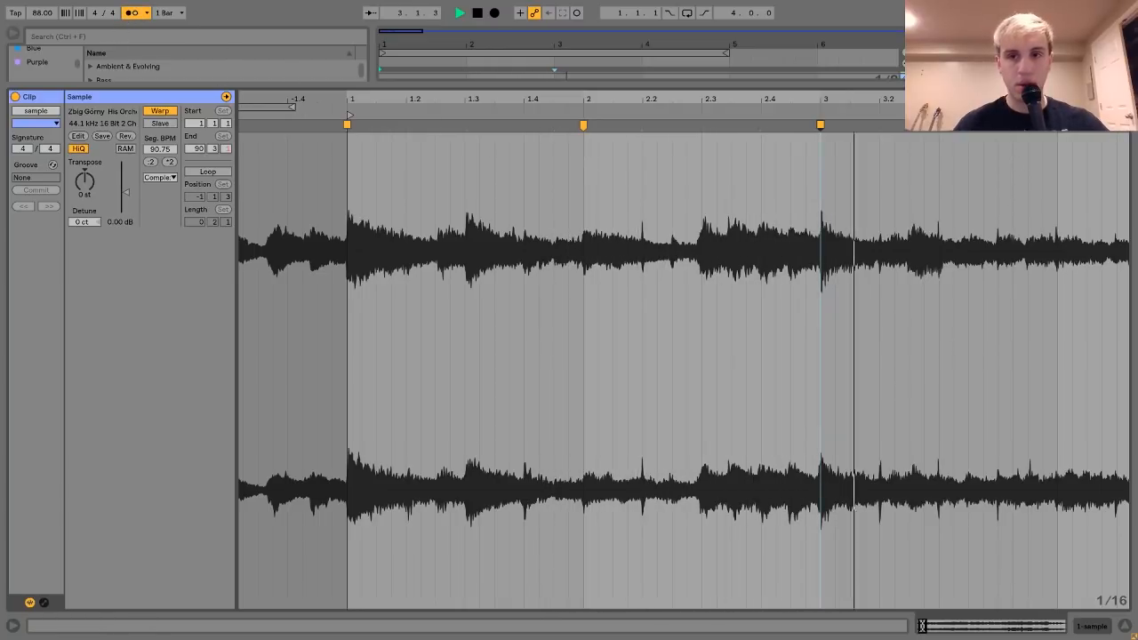
pyautogui.moveTo(978, 100); pyautogui.dragTo(810, 82)
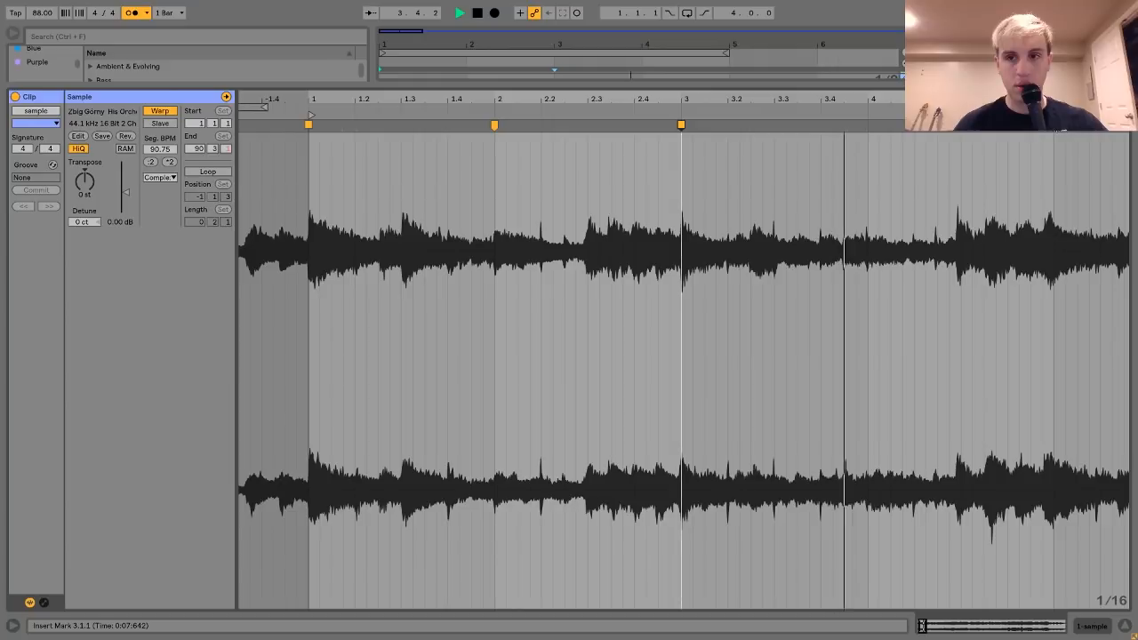
pyautogui.doubleClick(1044, 125)
pyautogui.moveTo(1045, 125); pyautogui.dragTo(1054, 126)
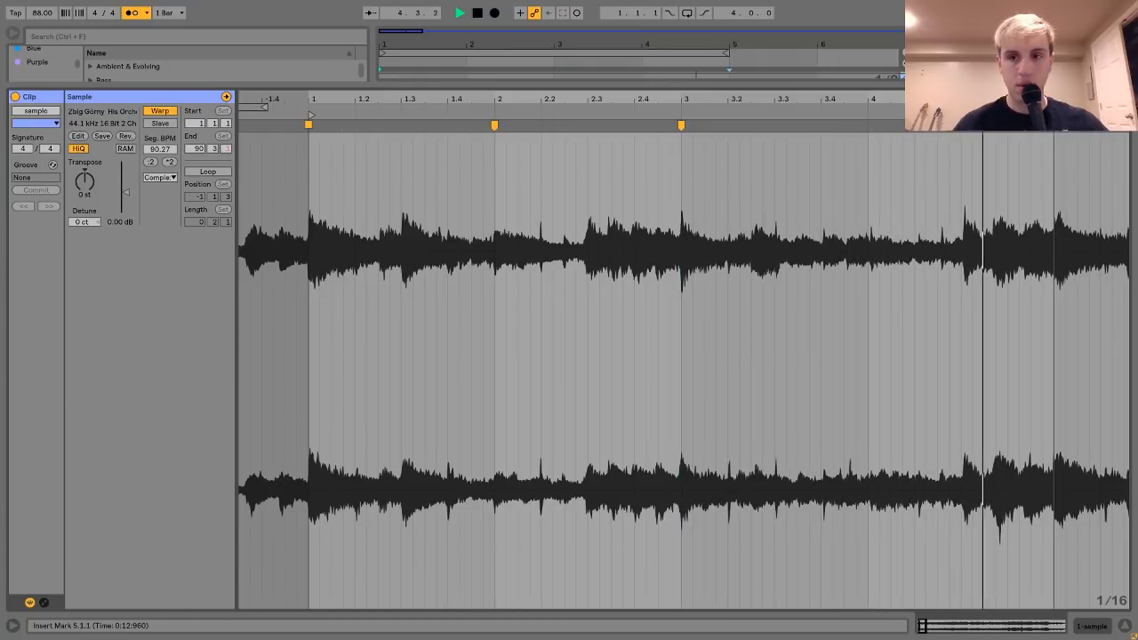
# Stop playback and align a new warp marker in the fourth bar to 4.2.1
pyautogui.press('space')
pyautogui.doubleClick(918, 125)
pyautogui.moveTo(918, 125); pyautogui.dragTo(914, 125)
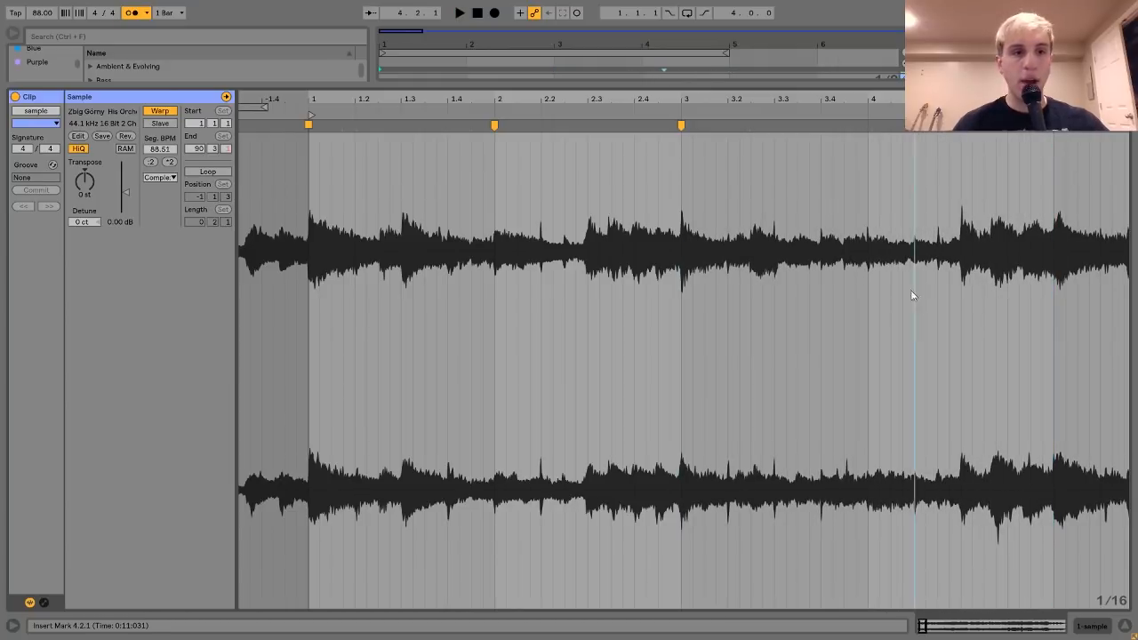
# Return to the device view and split the sample clip at 5.1.1 in the arrangement
pyautogui.click(1105, 625)
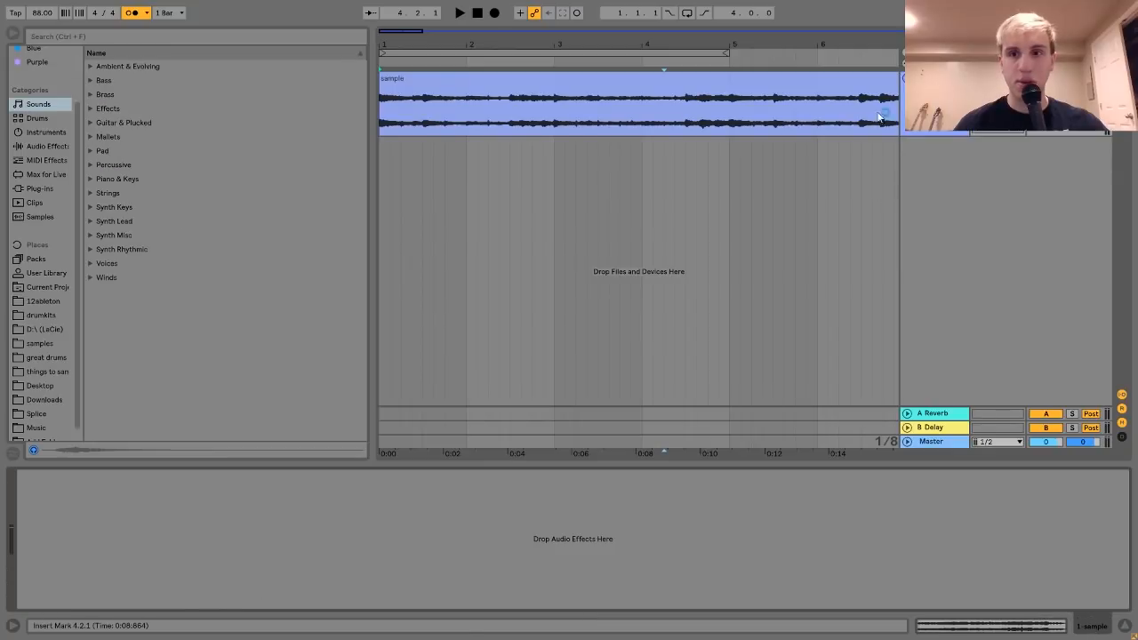
pyautogui.moveTo(753, 45); pyautogui.dragTo(616, 33)
pyautogui.click(600, 112)
pyautogui.hotkey('ctrl', 'e')
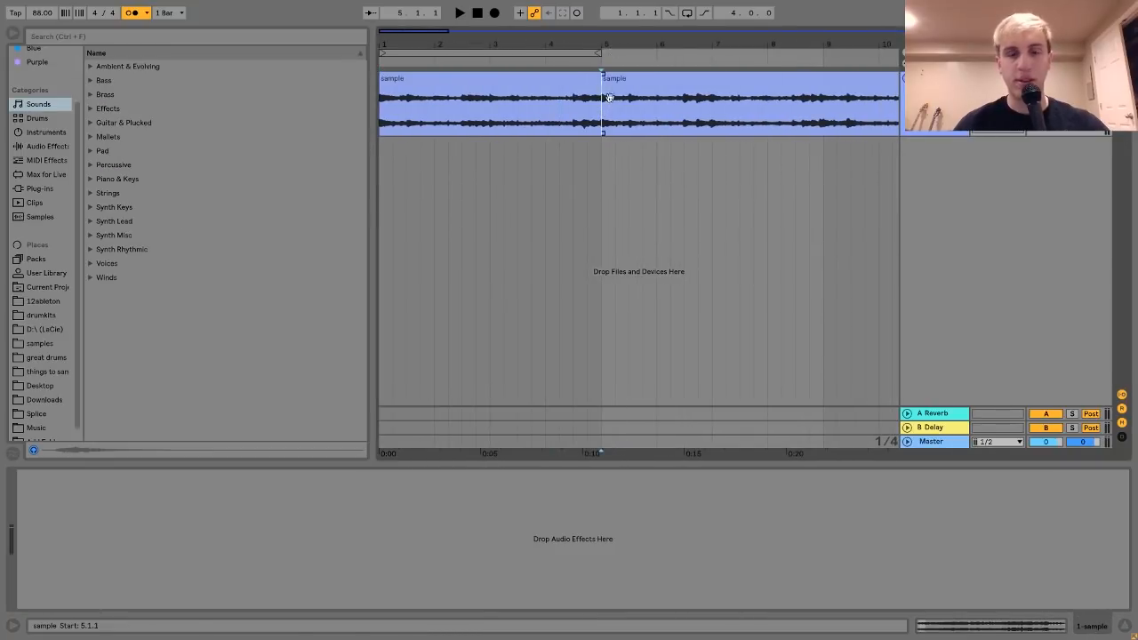
# Delete the part of the sample after 5.1.1 and loop the remaining four-bar clip
pyautogui.click(615, 82)
pyautogui.press('Delete')
pyautogui.click(552, 83)
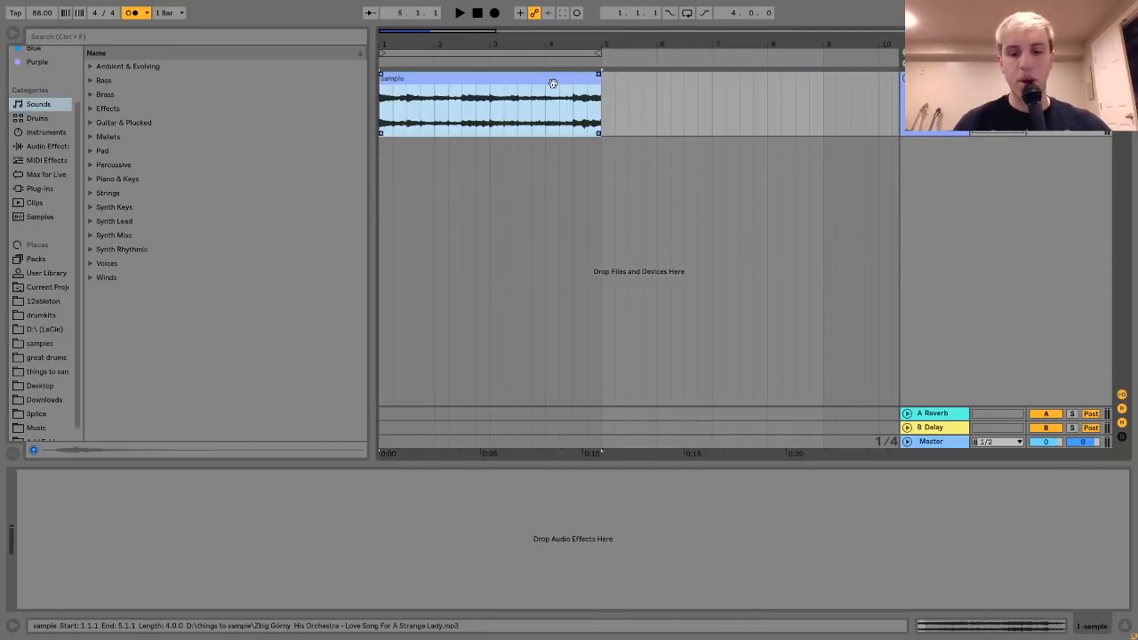
pyautogui.hotkey('ctrl', 'l')
# Add the EQ Eight audio effect to the sample track
pyautogui.click(41, 147)
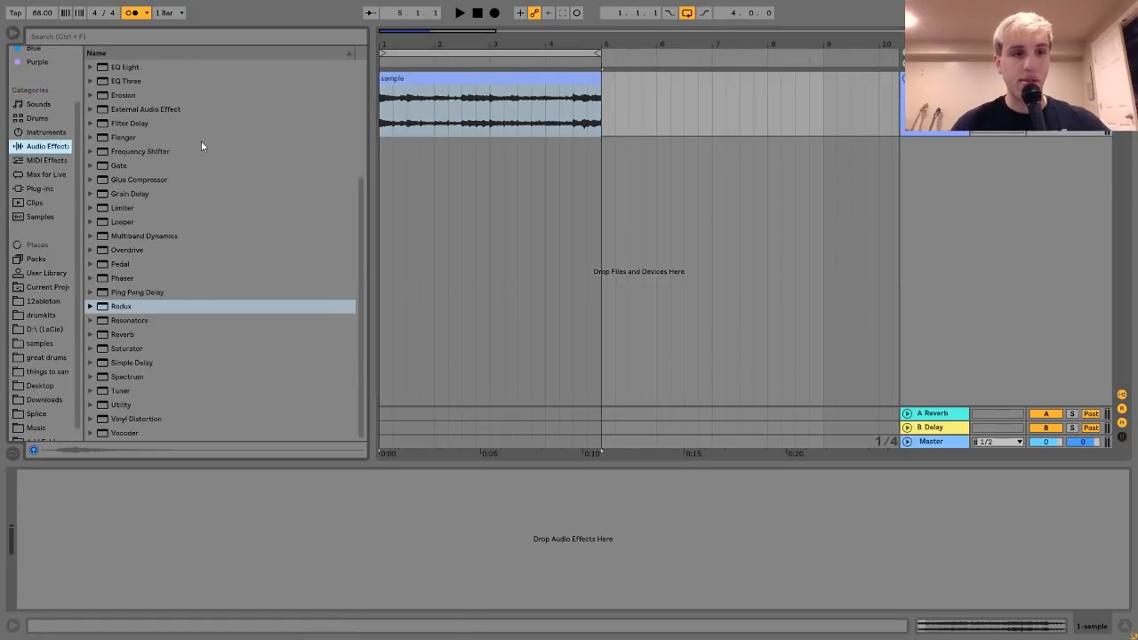
pyautogui.scroll(2, 201, 142)
pyautogui.scroll(1, 201, 142)
pyautogui.doubleClick(129, 153)
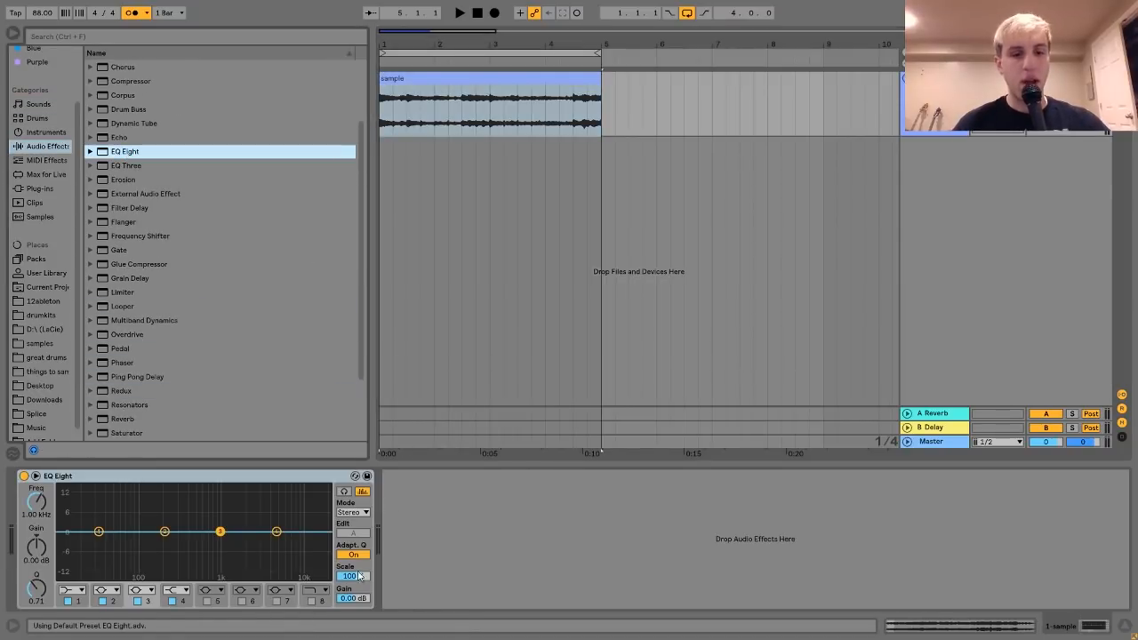
# Enable EQ band 8 as a high cut at about 3.59 kHz with a Q of about 2.02, checking it in playback
pyautogui.click(310, 602)
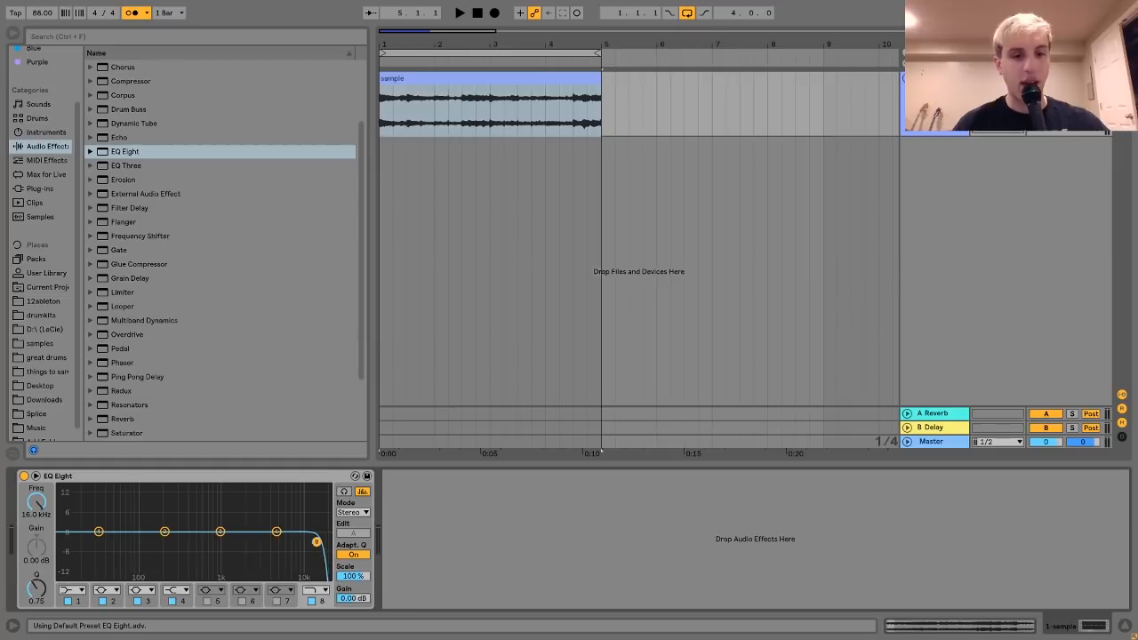
pyautogui.moveTo(315, 541); pyautogui.dragTo(277, 527)
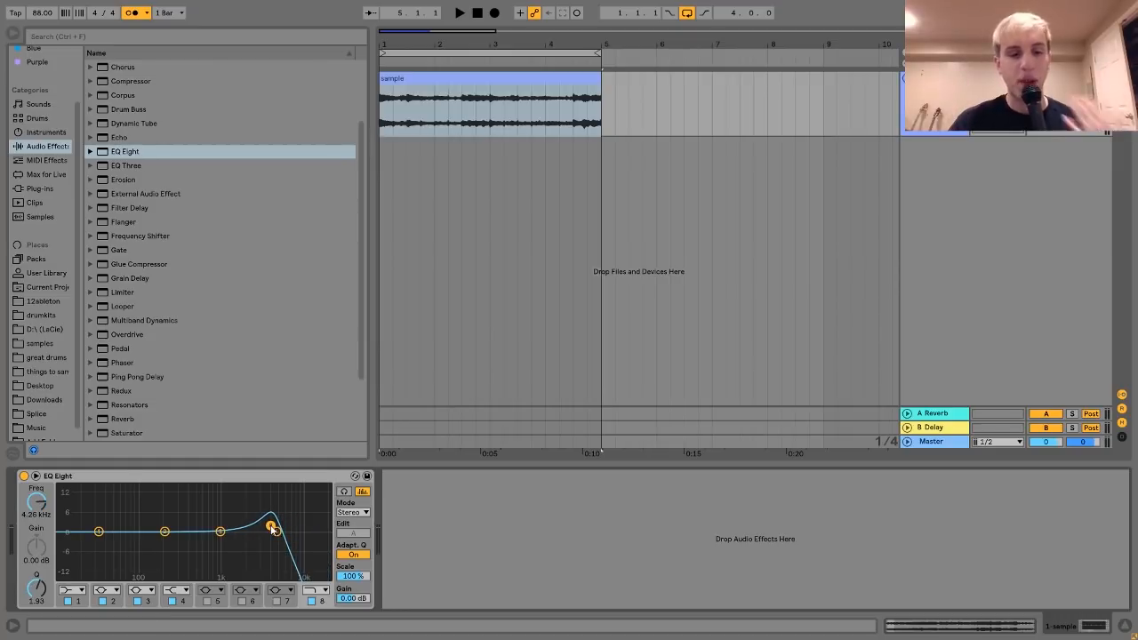
pyautogui.moveTo(272, 526); pyautogui.dragTo(267, 521)
pyautogui.press('space')
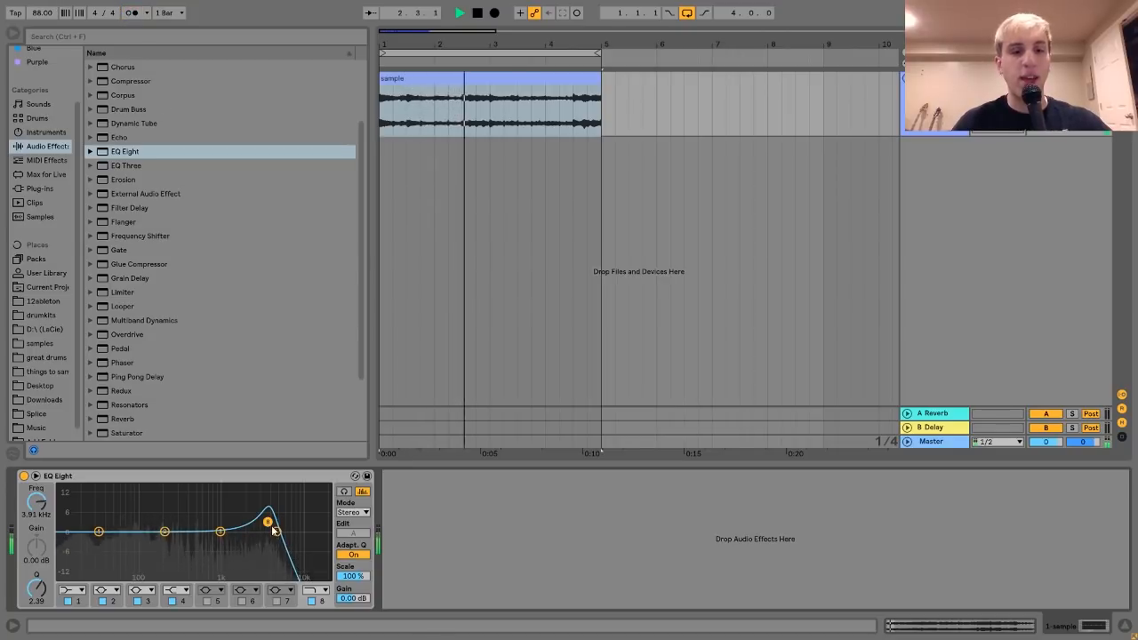
pyautogui.moveTo(268, 523); pyautogui.dragTo(265, 525)
pyautogui.press('space')
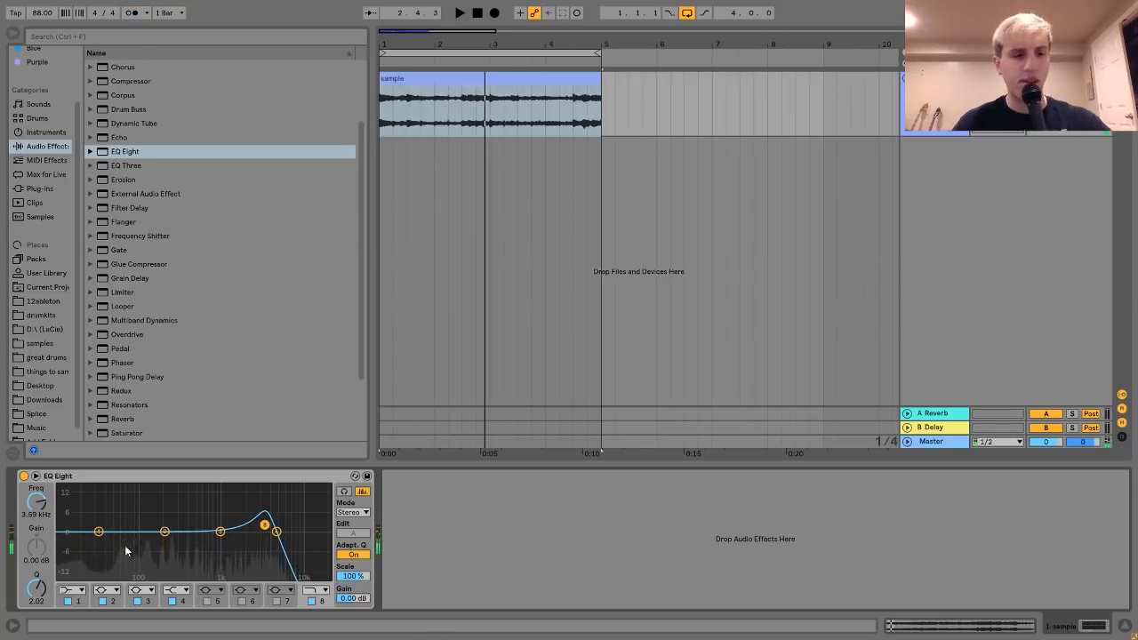
# Make EQ band 1 a low cut at about 182 Hz with Q 1.21, and lower band 8's cutoff to about 2.97 kHz during playback
pyautogui.click(71, 590)
pyautogui.click(69, 513)
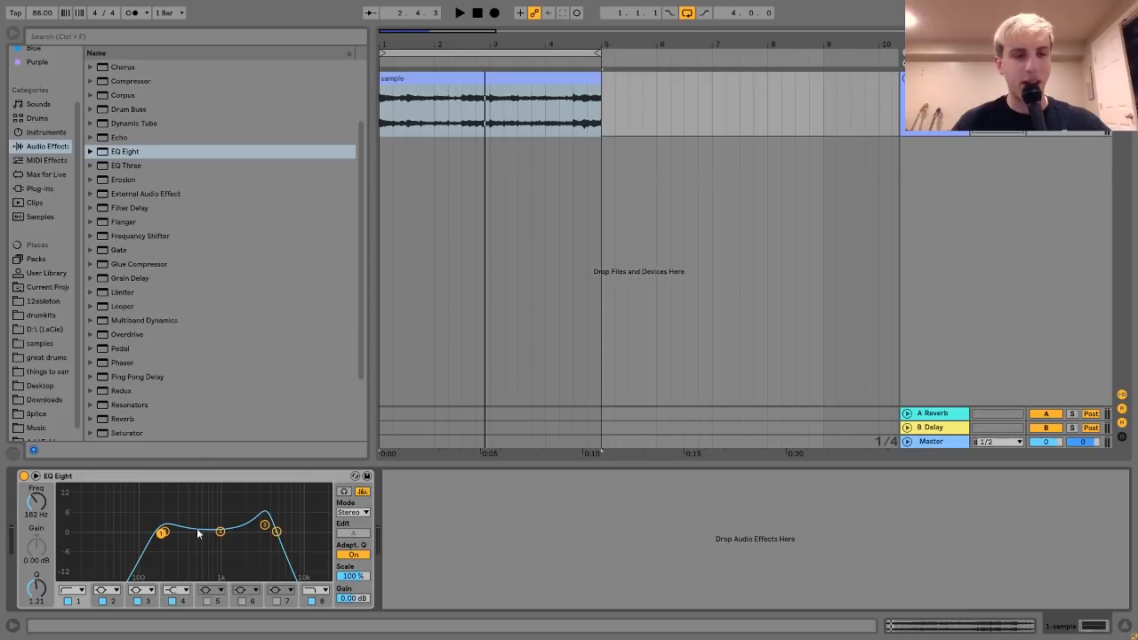
pyautogui.press('space')
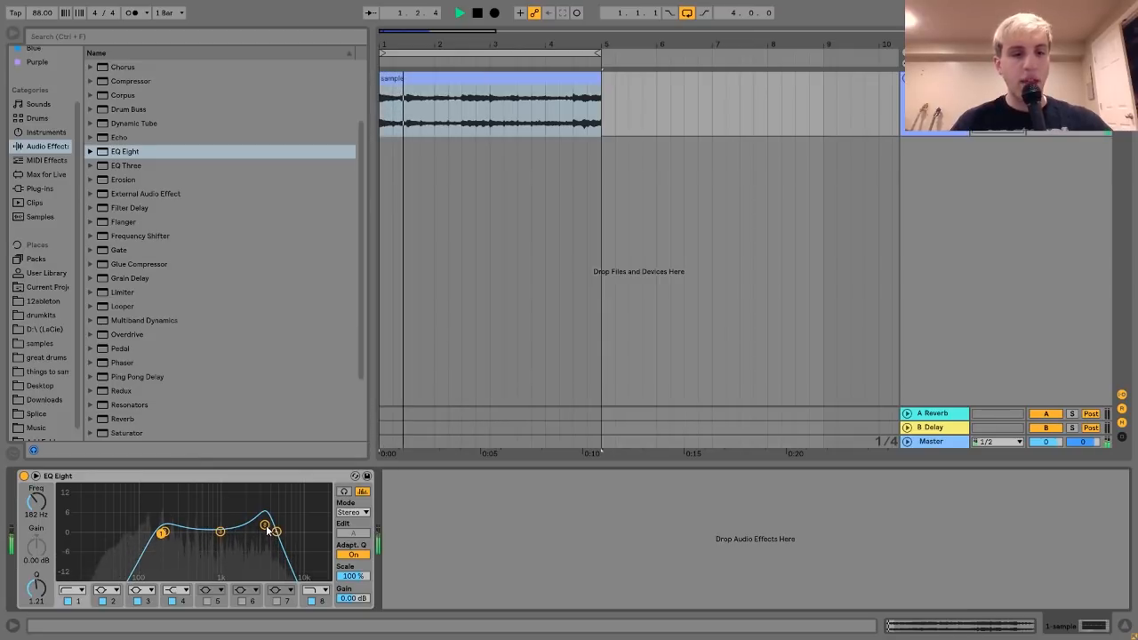
pyautogui.click(264, 525)
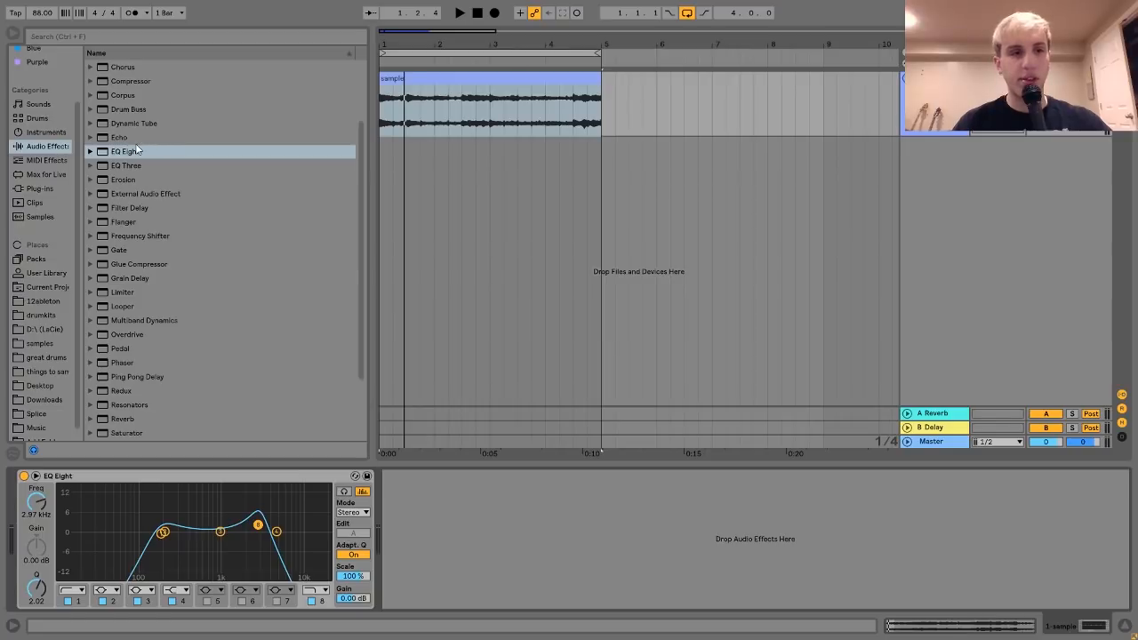
# Lower EQ band 8's cutoff further and raise band 1's low cut to about 337 Hz with Q 0.97, checking in playback
pyautogui.press('space')
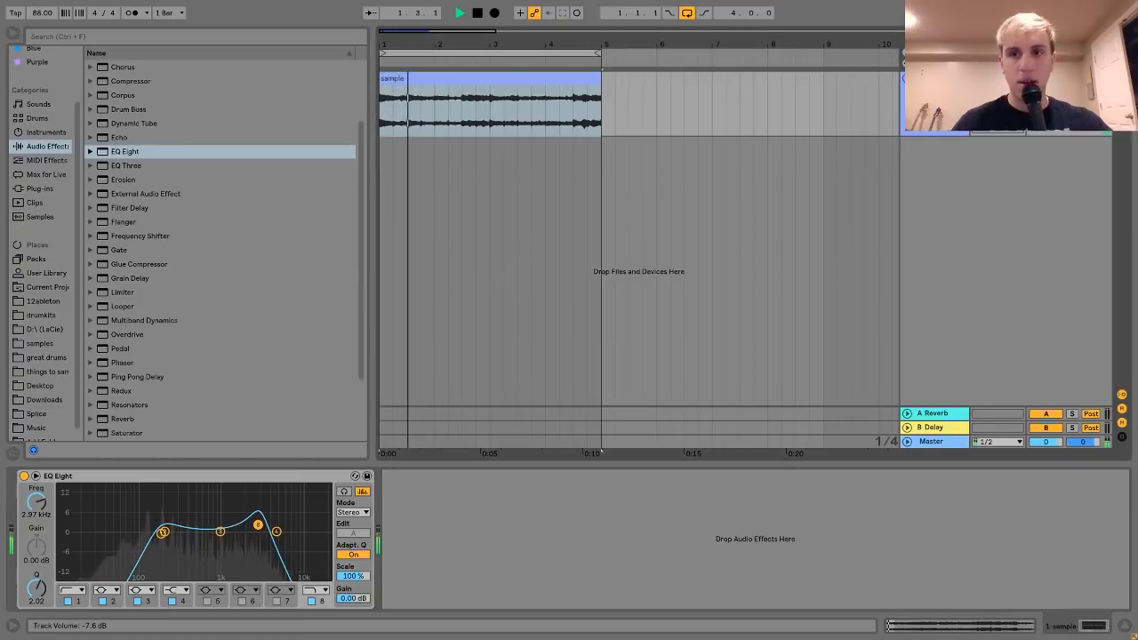
pyautogui.press('space')
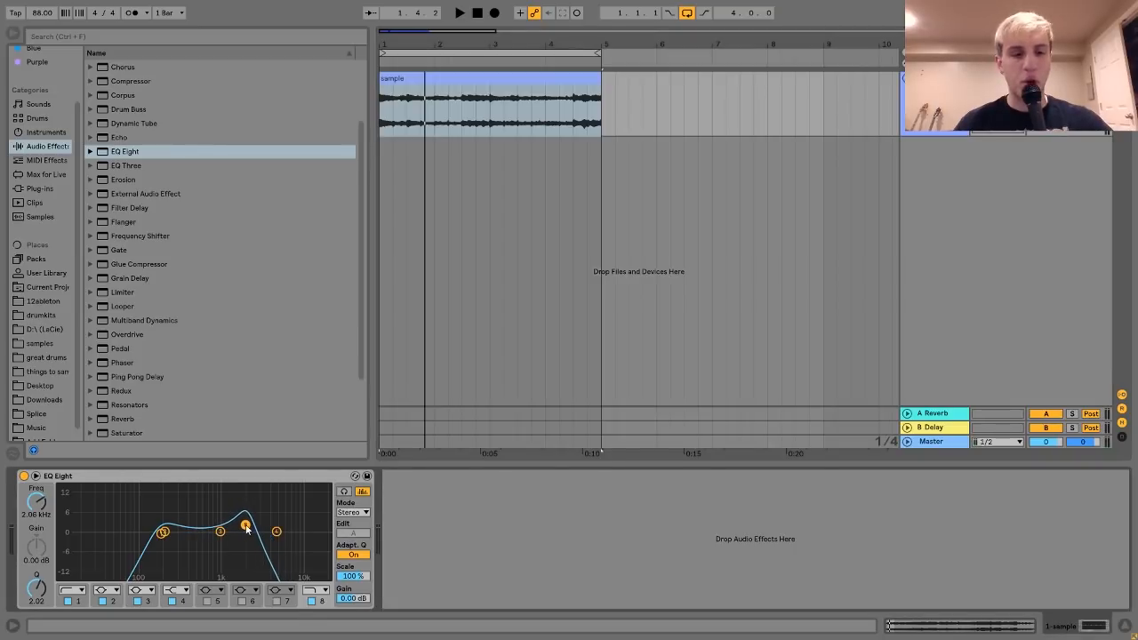
pyautogui.click(163, 532)
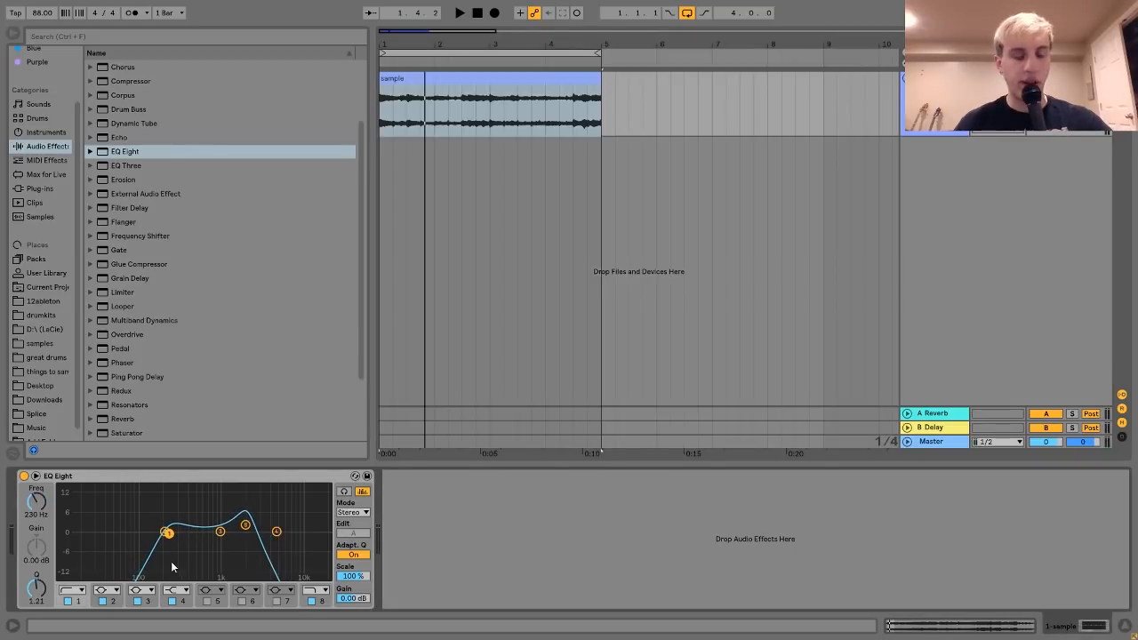
pyautogui.press('space')
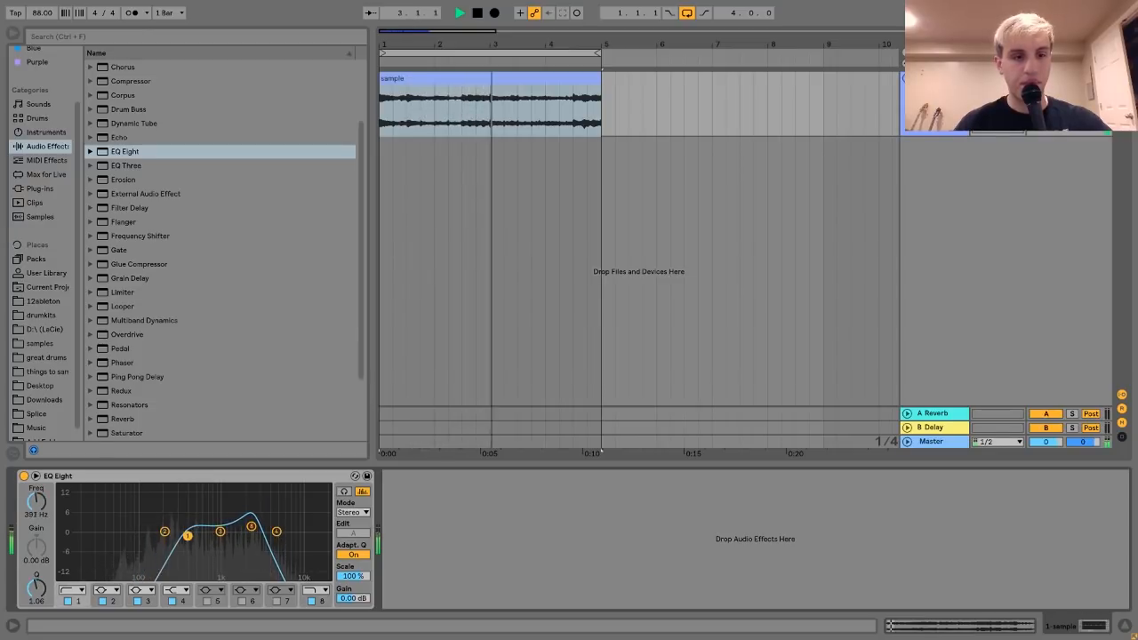
pyautogui.press('space')
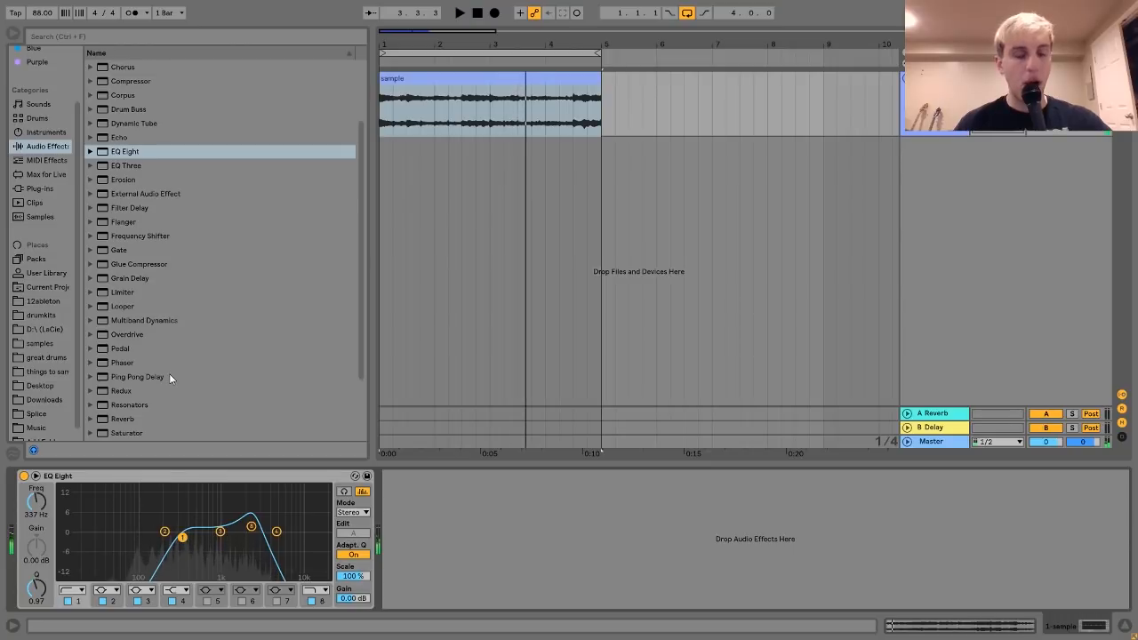
# Add Redux to the sample track and set its downsampling to Soft at about 2.66 while listening
pyautogui.scroll(-1, 165, 374)
pyautogui.doubleClick(123, 351)
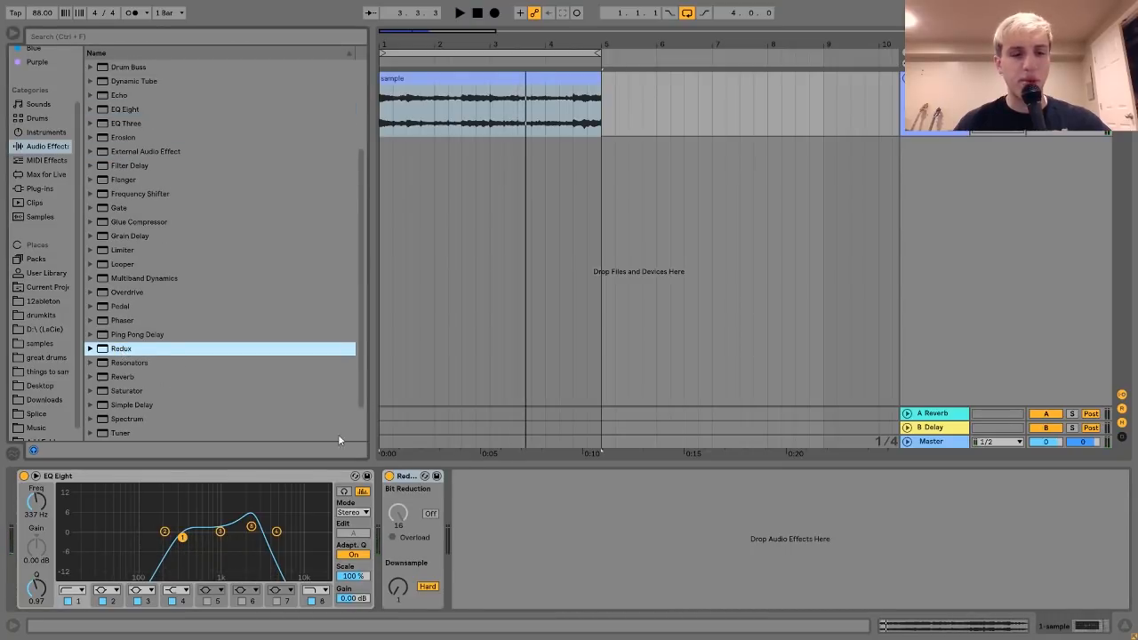
pyautogui.click(428, 589)
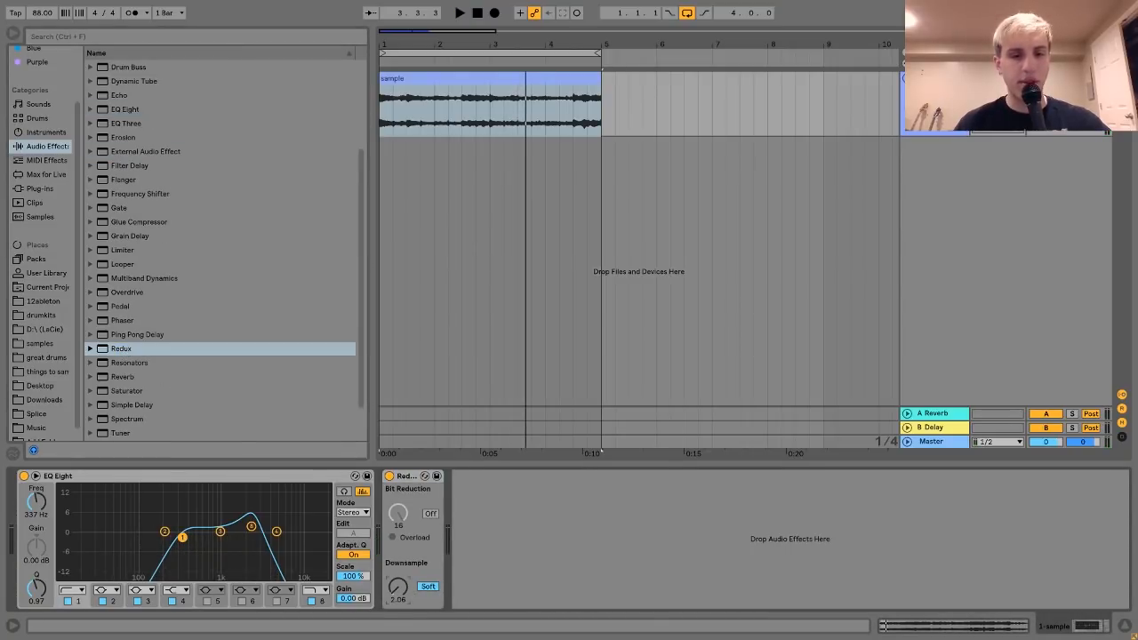
pyautogui.press('space')
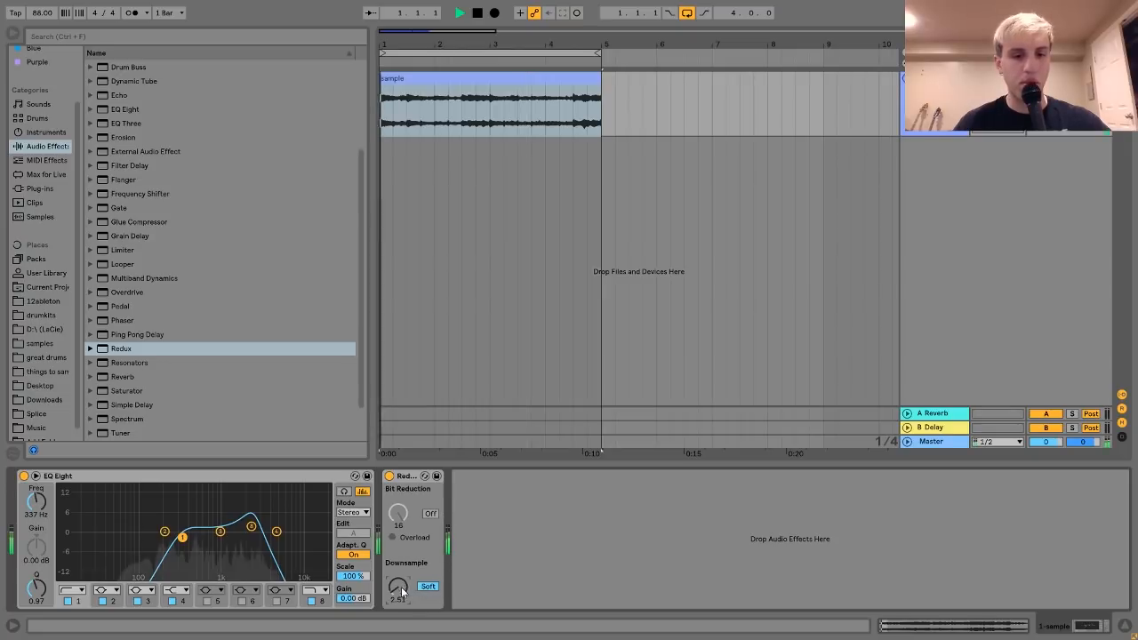
pyautogui.moveTo(398, 587); pyautogui.dragTo(398, 582)
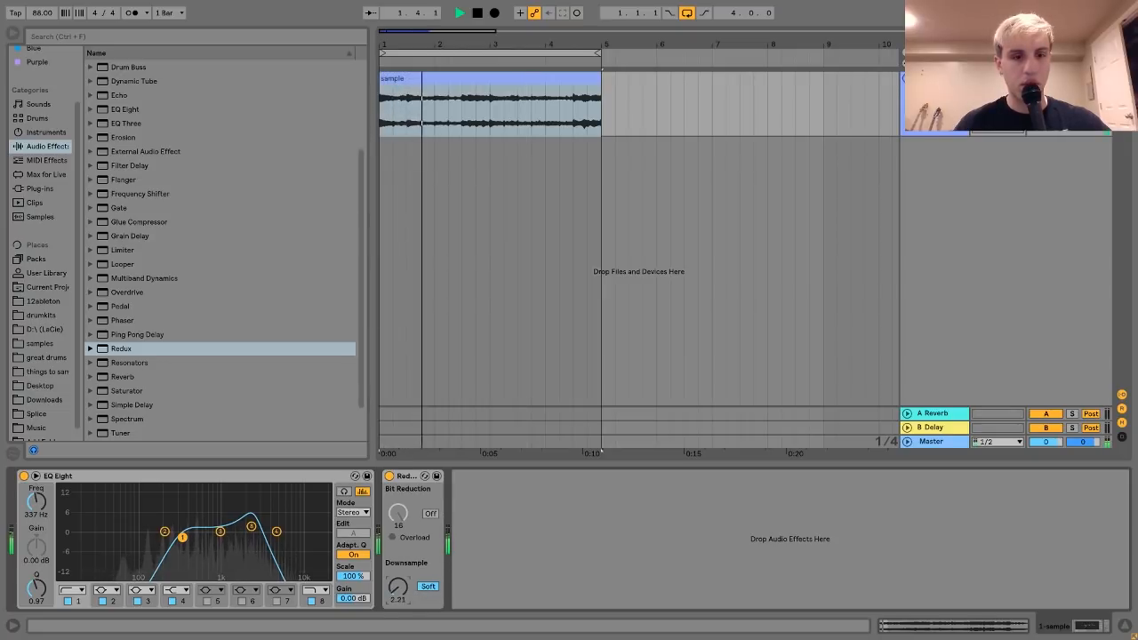
pyautogui.scroll(5, 211, 233)
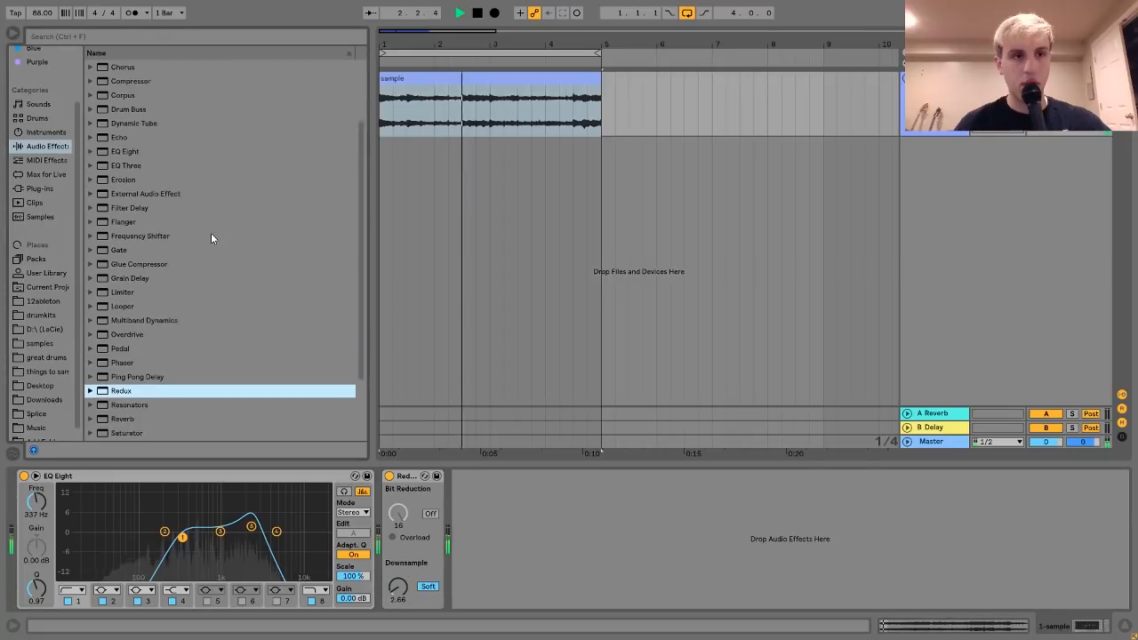
pyautogui.scroll(-8, 210, 233)
pyautogui.press('space')
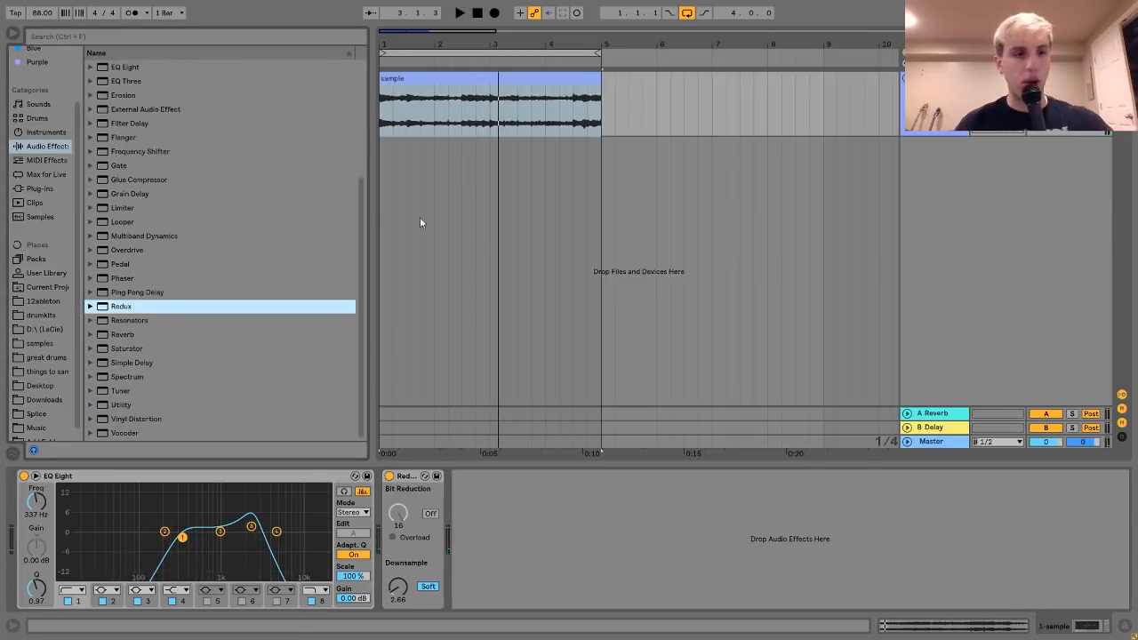
# Create a new MIDI track and load the Aki_H1.wav hi-hat from the 9th Wonder Kit samples onto it
pyautogui.hotkey('ctrl', 'shift', 't')
pyautogui.click(39, 345)
pyautogui.click(140, 265)
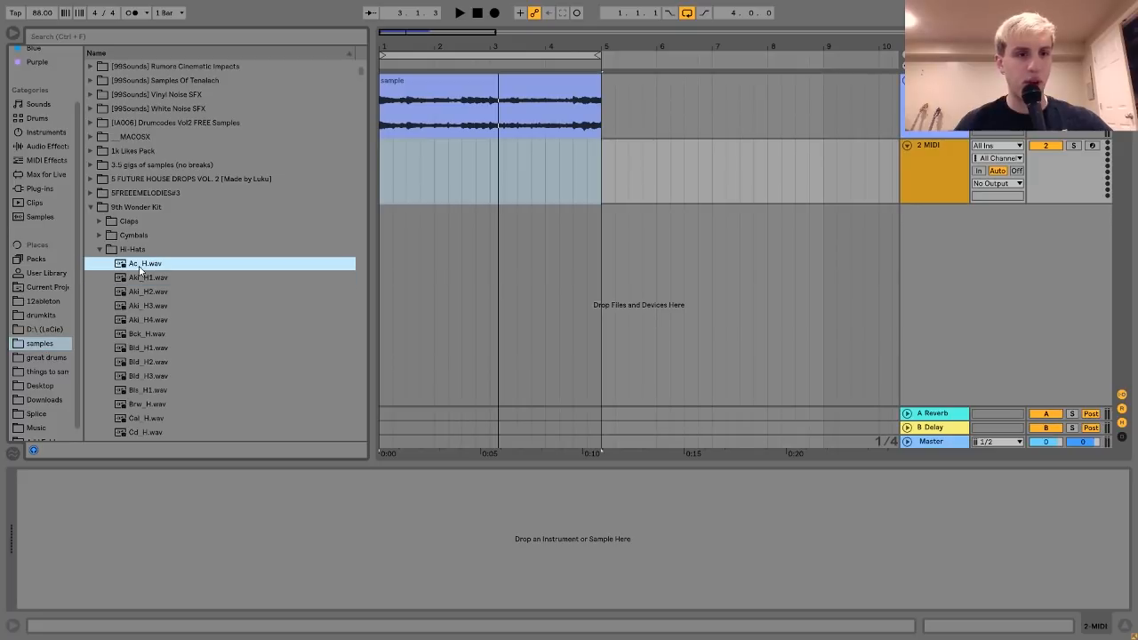
pyautogui.press('Down')
pyautogui.press('Return')
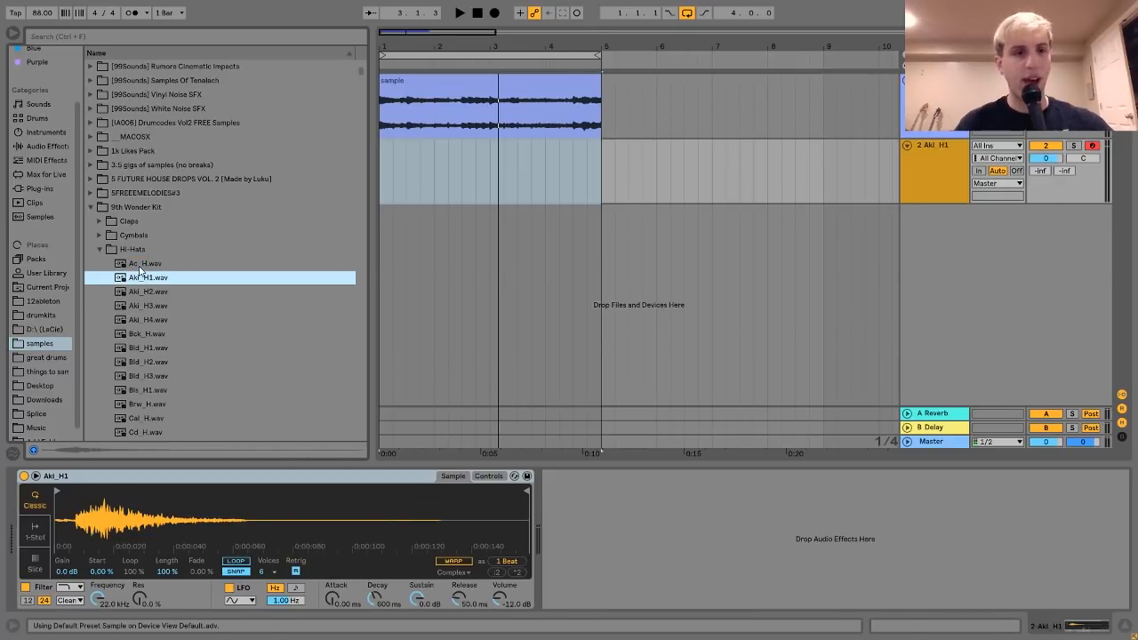
# Create another MIDI track, audition the 9th Wonder Kit kicks, and load Bef_K.wav onto it
pyautogui.hotkey('ctrl', 'shift', 't')
pyautogui.click(100, 249)
pyautogui.press('Down')
pyautogui.press('Right')
pyautogui.press('Down')
pyautogui.press('Down')
pyautogui.press('Down')
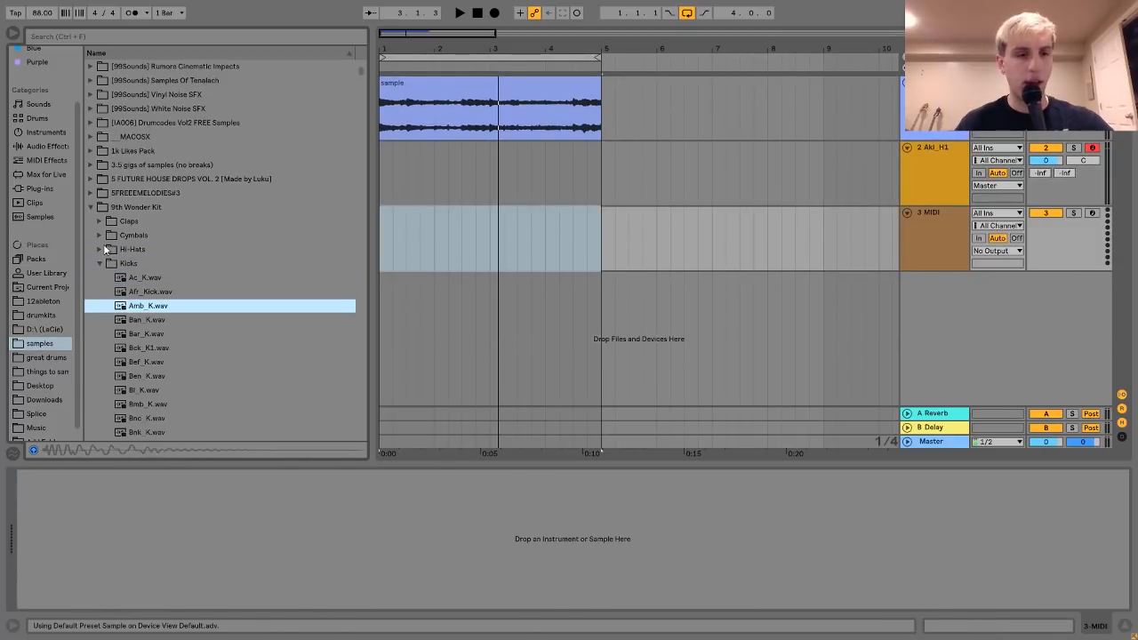
pyautogui.press('Down')
pyautogui.press('Down')
pyautogui.press('Down')
pyautogui.press('Down')
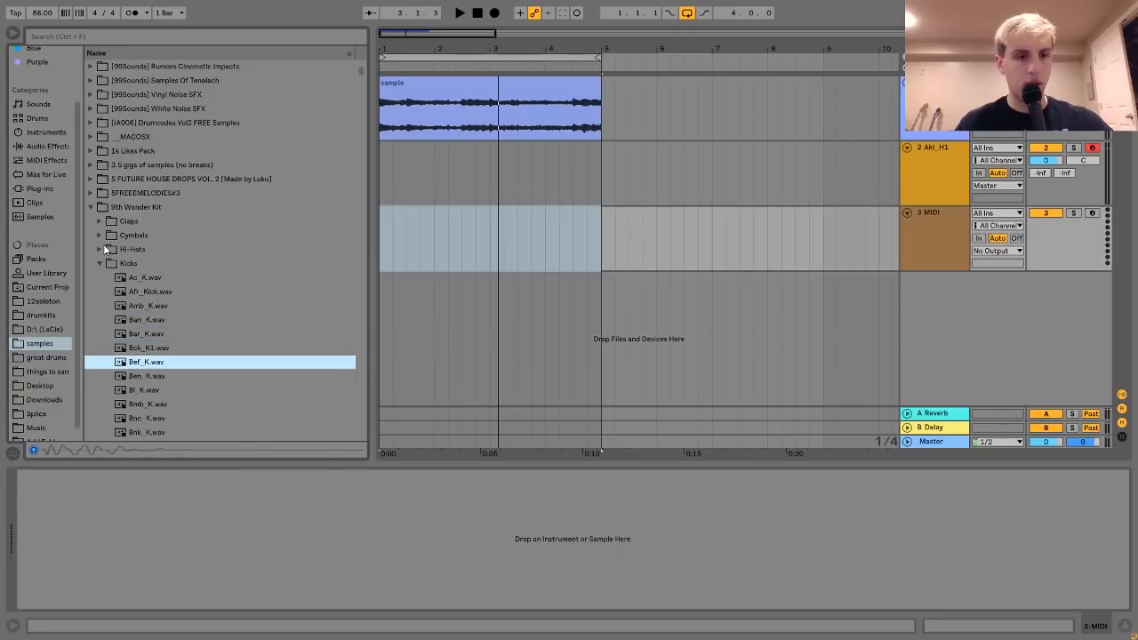
pyautogui.press('Return')
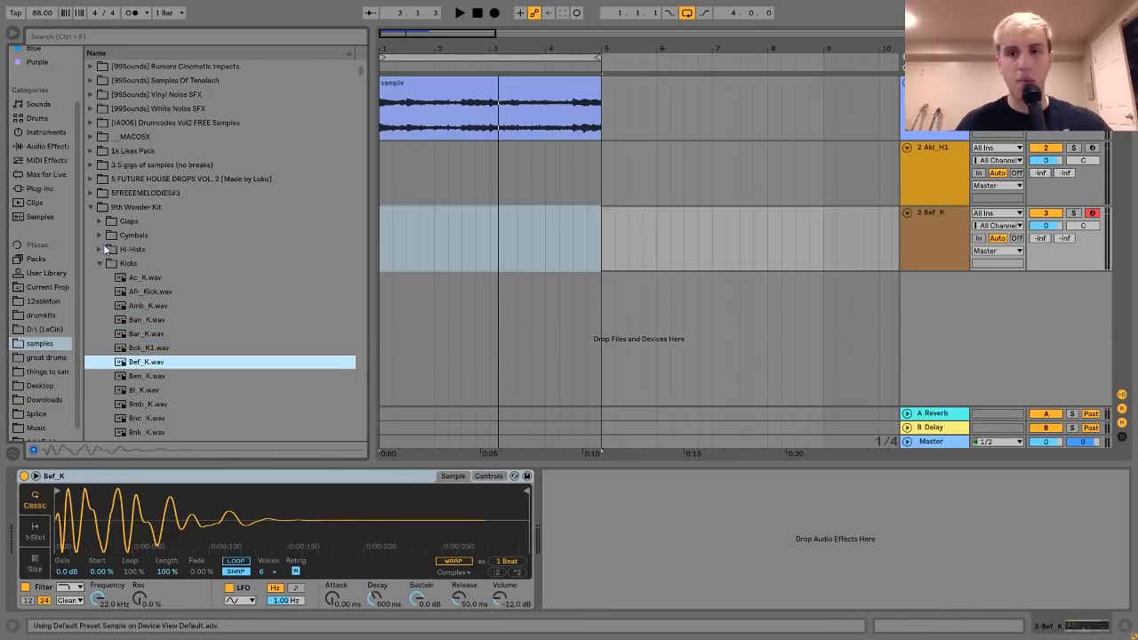
# Create a third MIDI track, audition the 9th Wonder Kit snares, and load Bb_Snr.wav onto it
pyautogui.hotkey('ctrl', 'shift', 't')
pyautogui.click(100, 264)
pyautogui.press('Down')
pyautogui.press('Down')
pyautogui.press('Down')
pyautogui.press('Right')
pyautogui.press('Down')
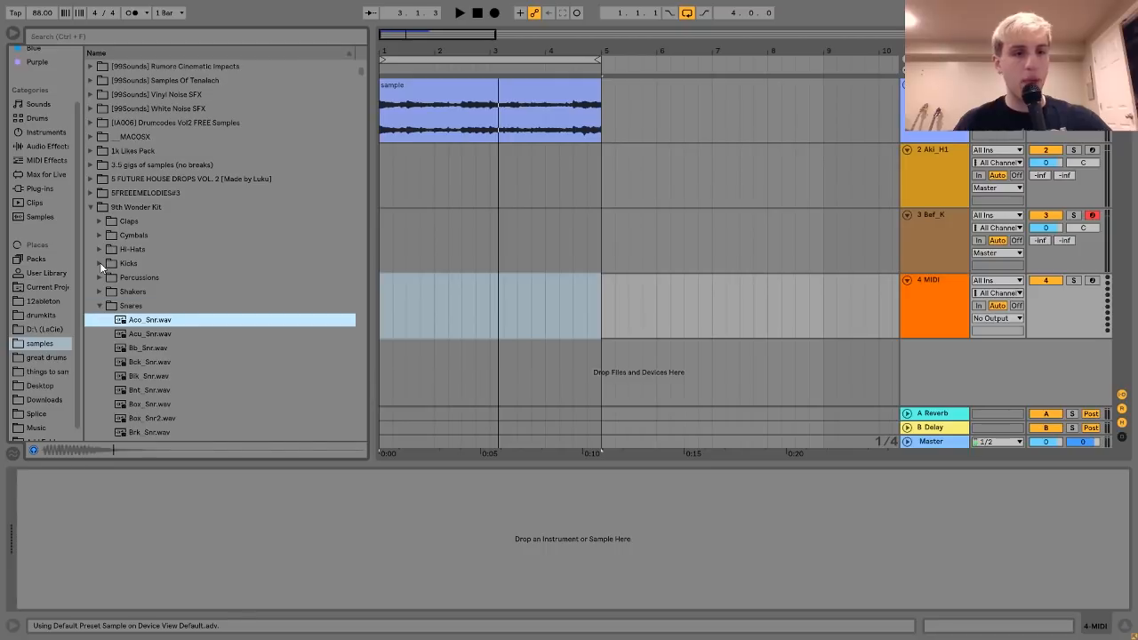
pyautogui.press('Down')
pyautogui.press('Down')
pyautogui.press('Down')
pyautogui.press('Up')
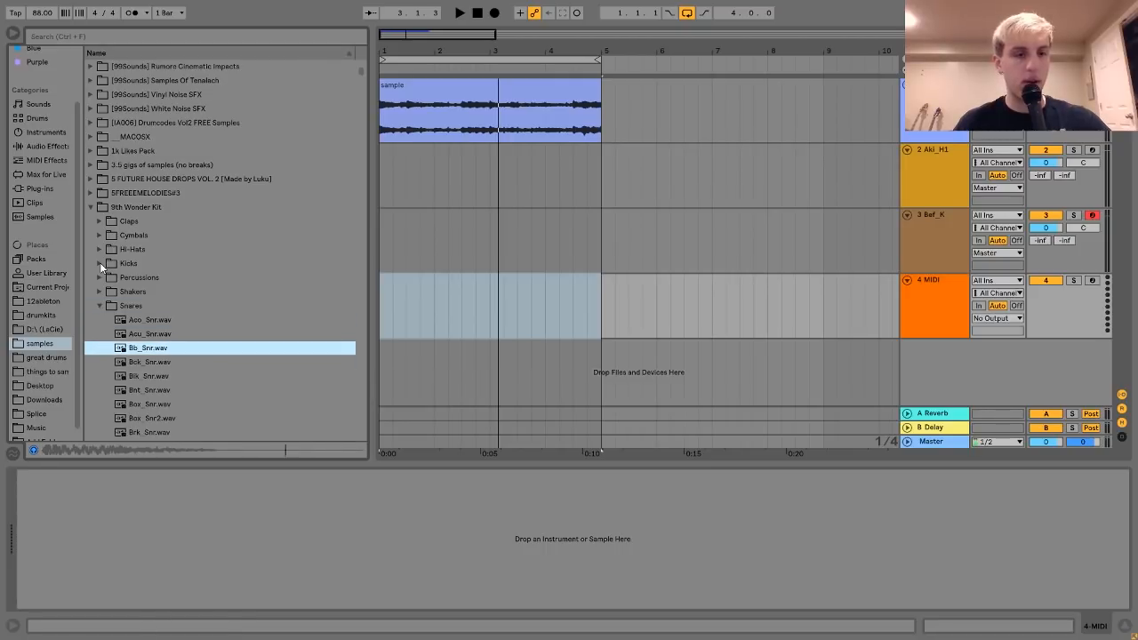
pyautogui.press('Return')
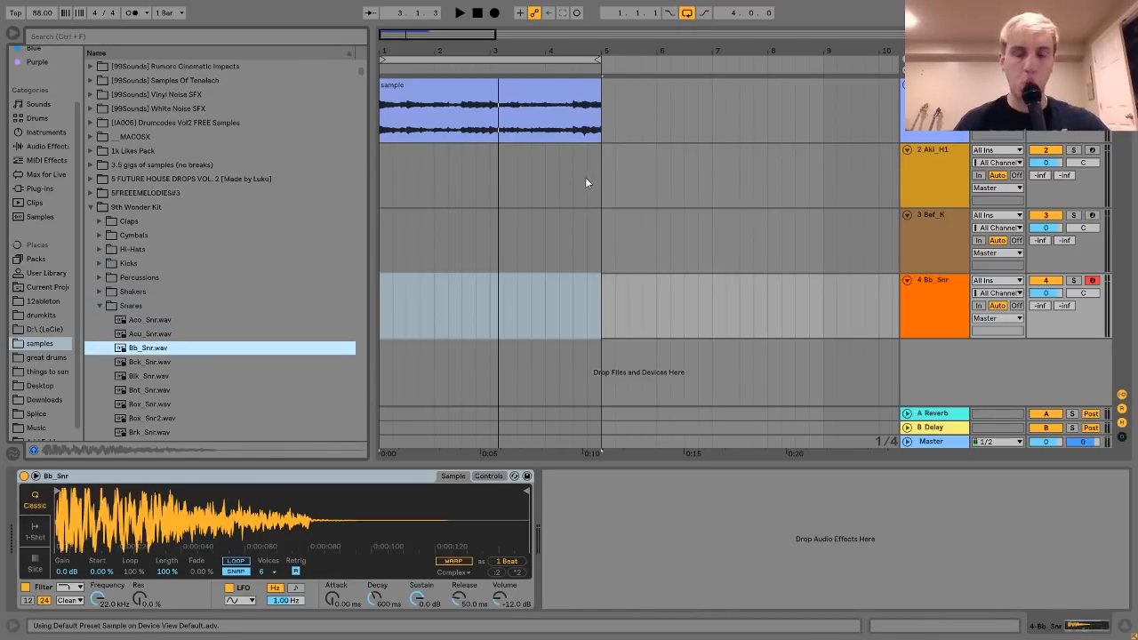
# Insert a two-bar MIDI clip at the start of the Aki_H1 track and add an eighth-note C3 at 1.1.1
pyautogui.moveTo(491, 172); pyautogui.dragTo(275, 167)
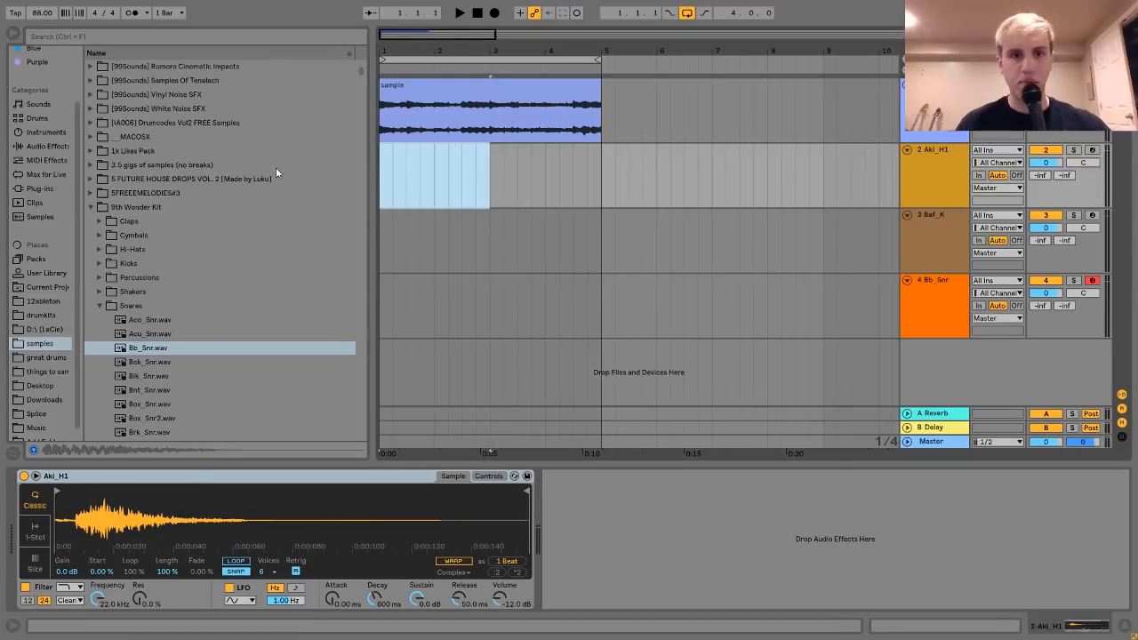
pyautogui.hotkey('ctrl', 'shift', 'm')
pyautogui.doubleClick(218, 264)
pyautogui.hotkey('shift', 'Right')
pyautogui.hotkey('shift', 'Right')
pyautogui.hotkey('shift', 'Right')
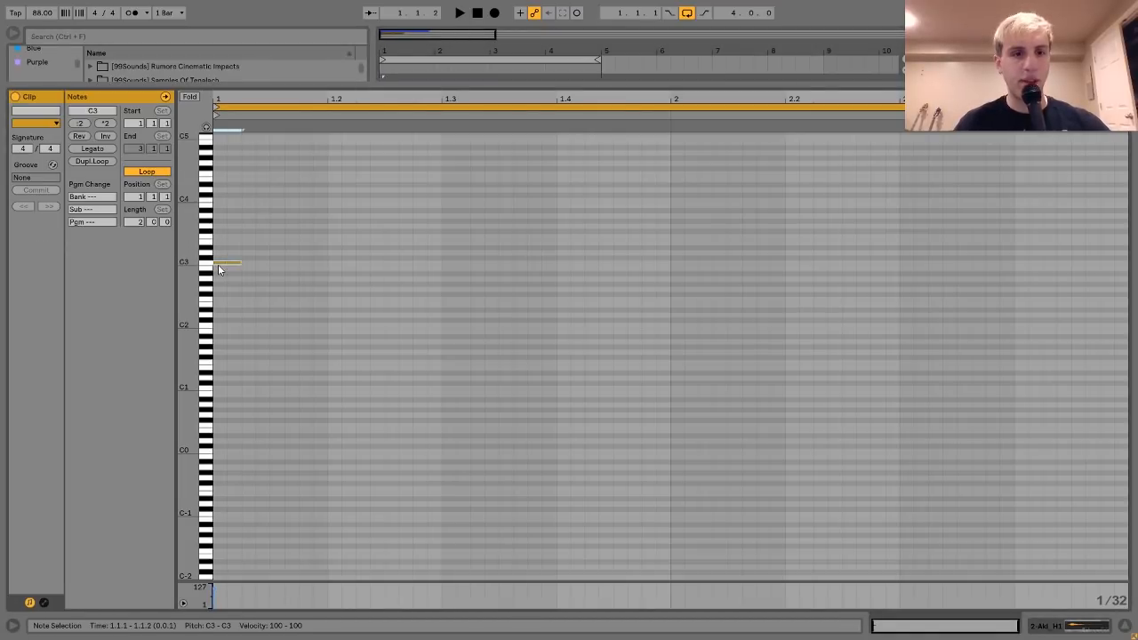
# Duplicate the hi-hat's C3 note until eighth notes fill both bars, and return to the device view
pyautogui.hotkey('ctrl', 'd')
pyautogui.hotkey('ctrl', 'd')
pyautogui.hotkey('ctrl', 'd')
pyautogui.hotkey('ctrl', 'd')
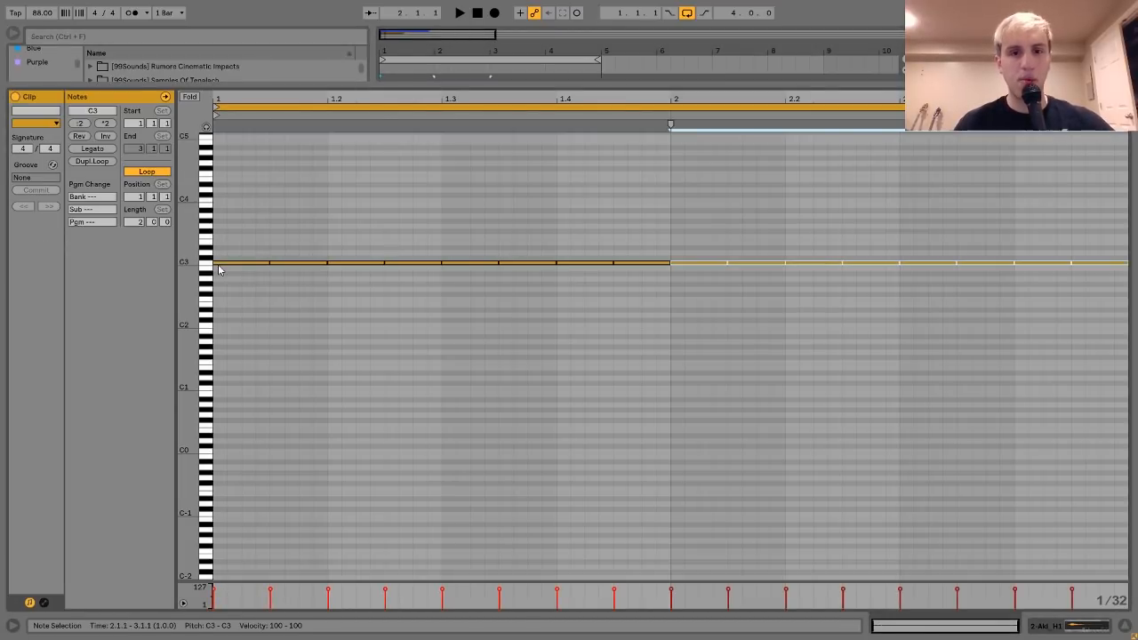
pyautogui.hotkey('shift', 'Tab')
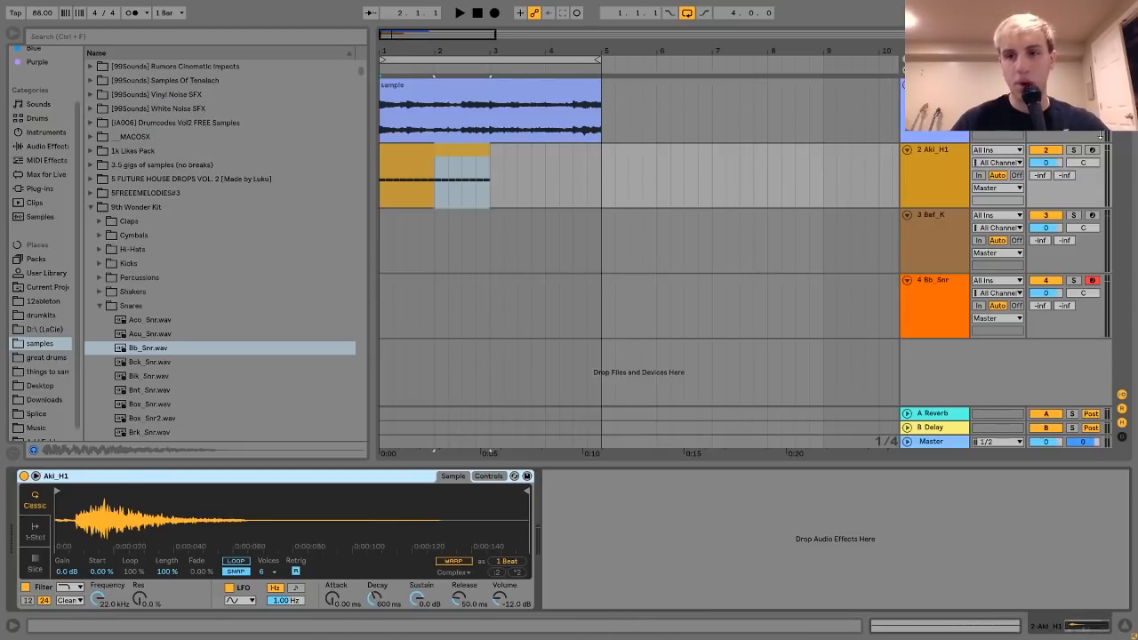
# Show the track delay settings and extend the looping hi-hat clip to four bars, ending at 5.1.1
pyautogui.click(1121, 438)
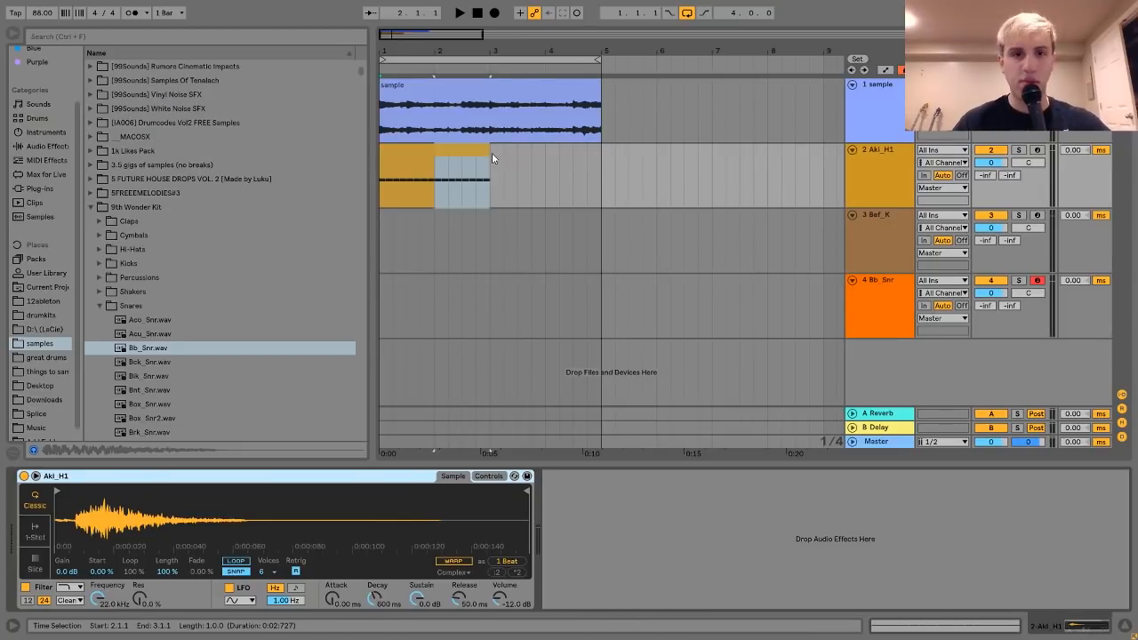
pyautogui.moveTo(492, 153); pyautogui.dragTo(600, 151)
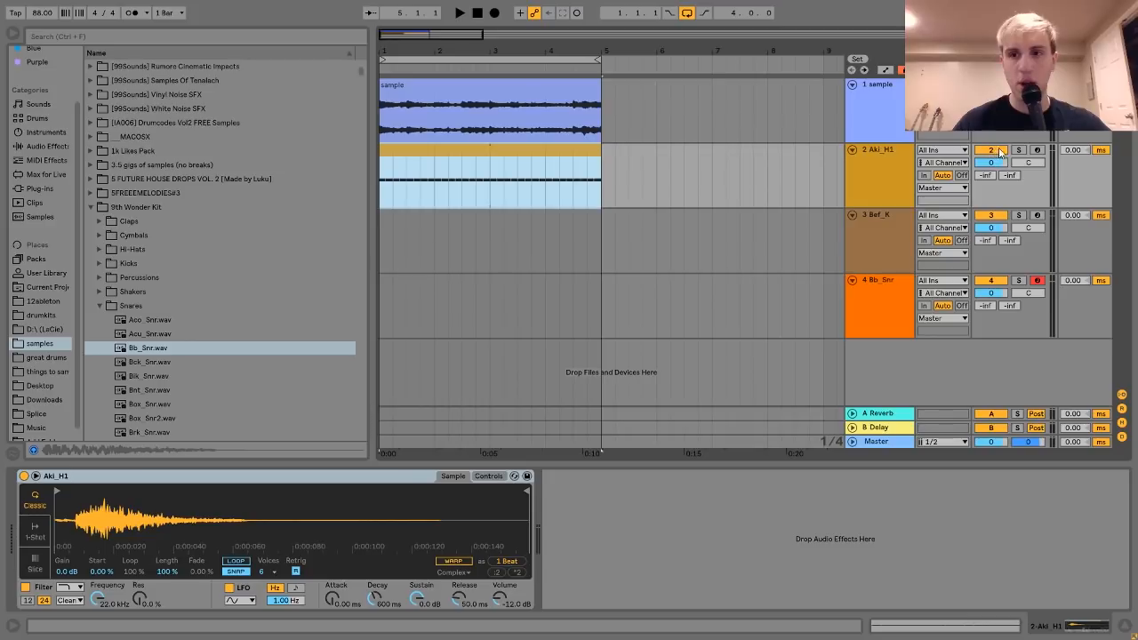
# Set the Aki_H1 track's delay to 15 ms and its volume to -3.8 dB while listening
pyautogui.press('space')
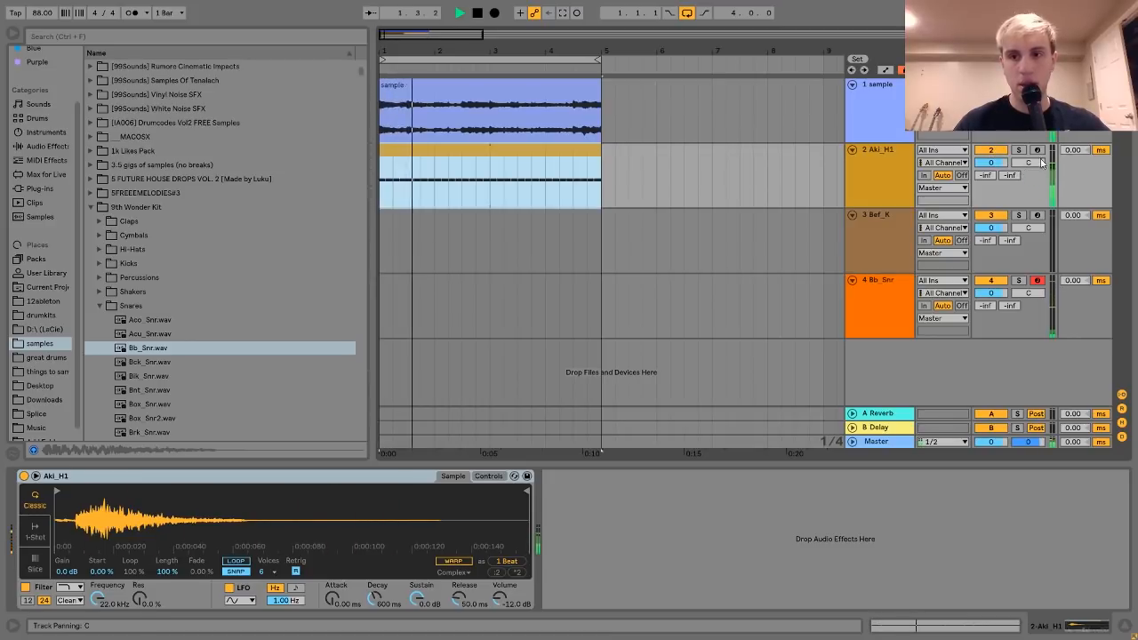
pyautogui.click(1073, 150)
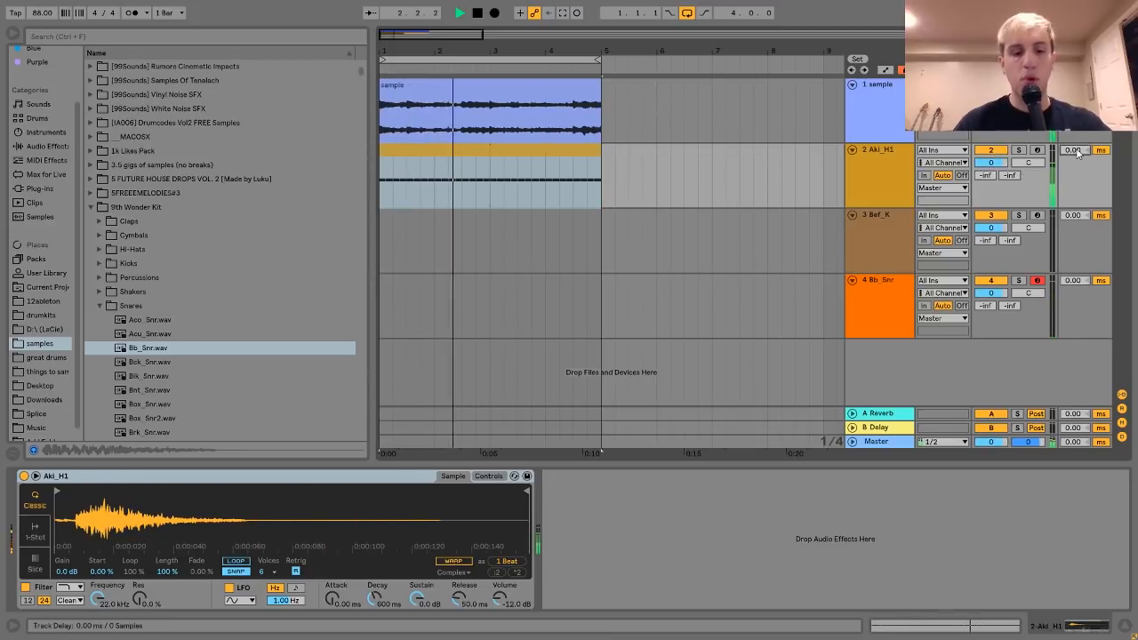
pyautogui.press('space')
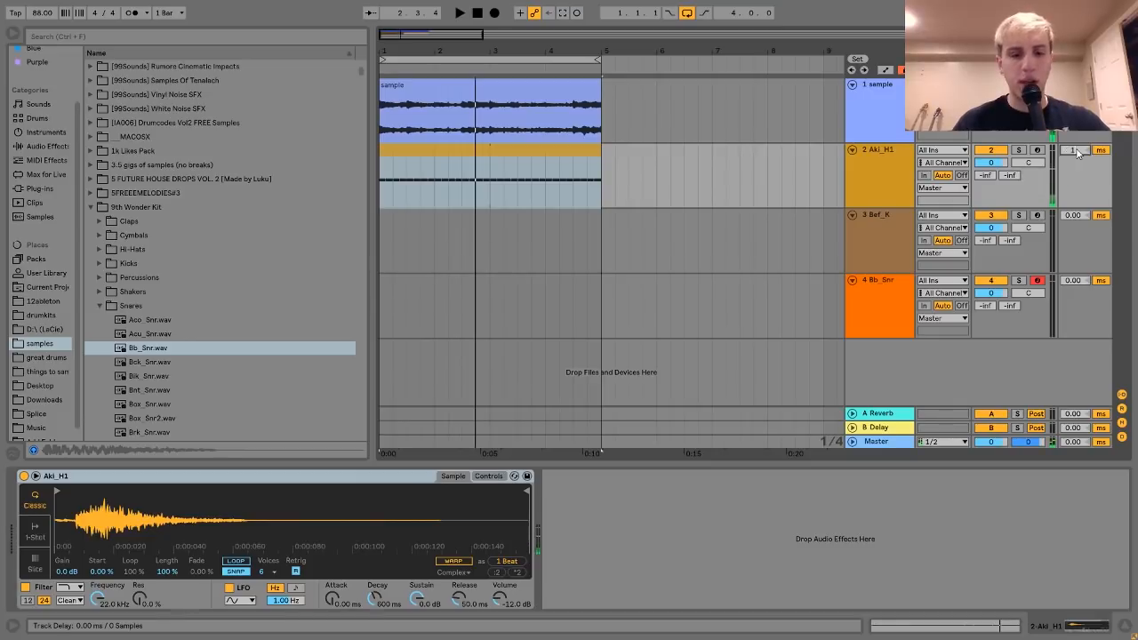
pyautogui.press('space')
pyautogui.moveTo(991, 162); pyautogui.dragTo(995, 169)
pyautogui.press('space')
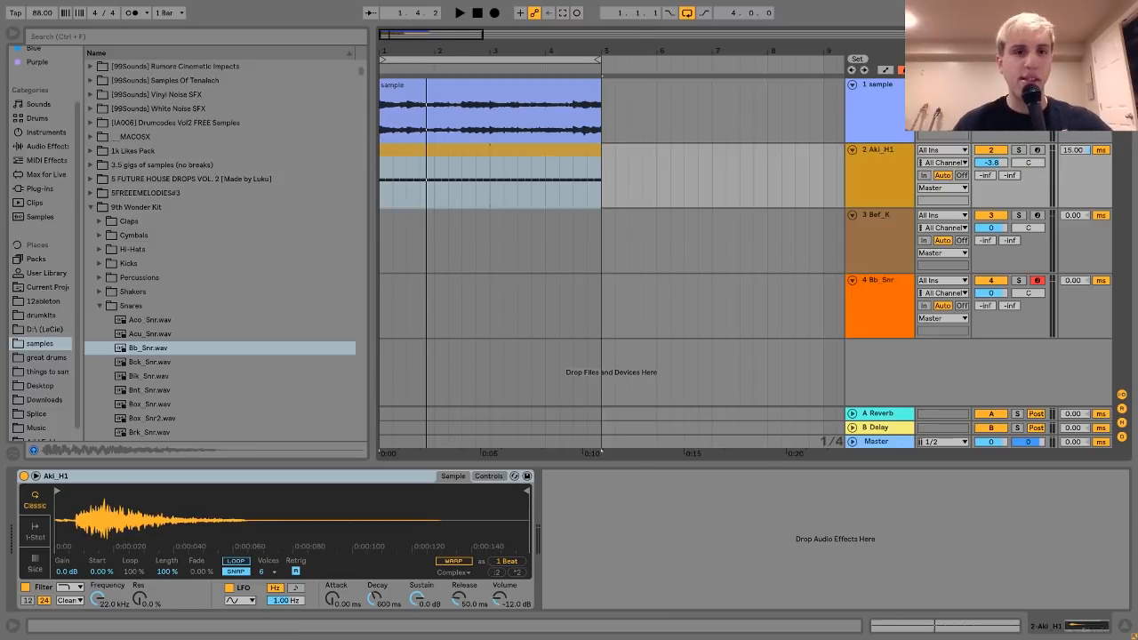
# Try shifting the hi-hat clip to start at 1.1.2, and undo the move
pyautogui.moveTo(422, 34); pyautogui.dragTo(422, 88)
pyautogui.moveTo(443, 157); pyautogui.dragTo(484, 158)
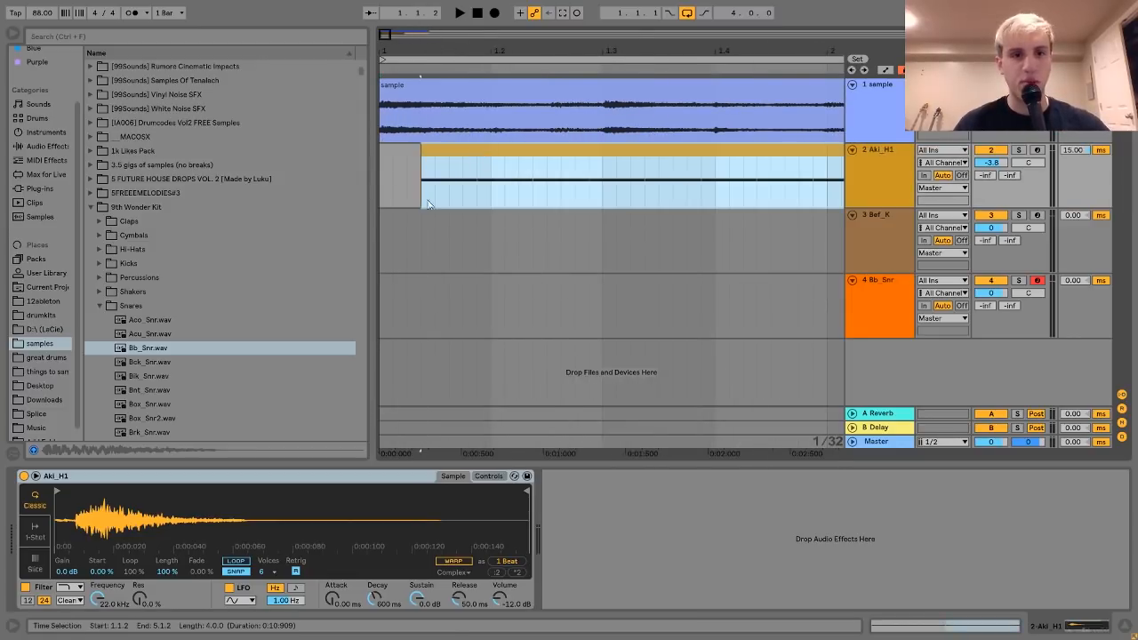
pyautogui.hotkey('ctrl', 'z')
pyautogui.moveTo(411, 49); pyautogui.dragTo(389, 51)
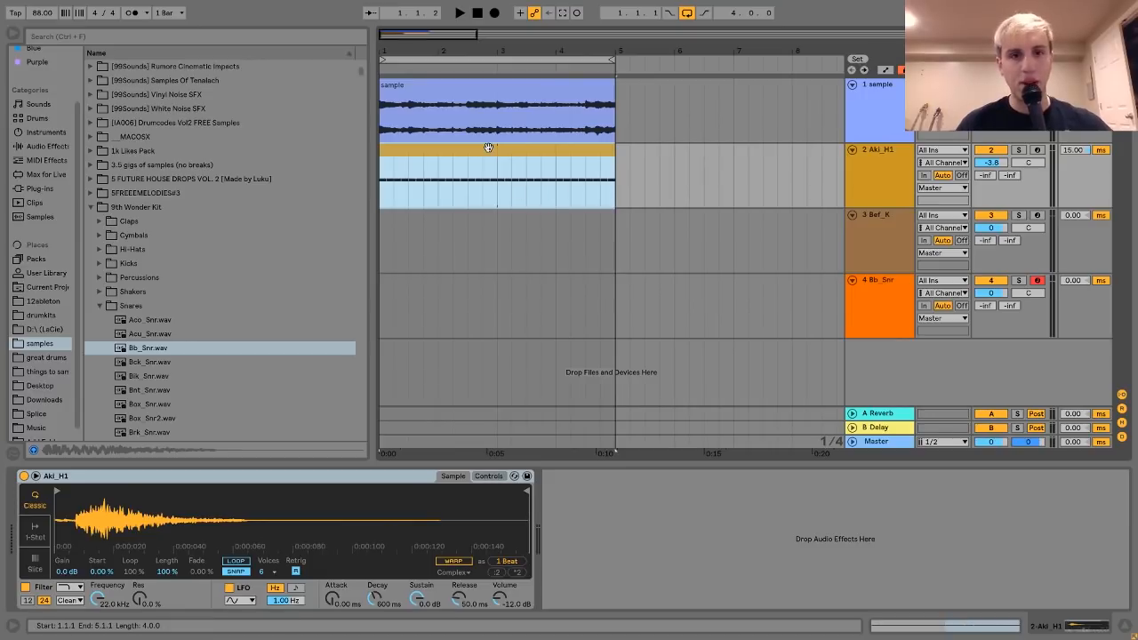
# Reset the Aki_H1 track's delay during playback and set it to 20 ms
pyautogui.press('space')
pyautogui.click(1086, 151)
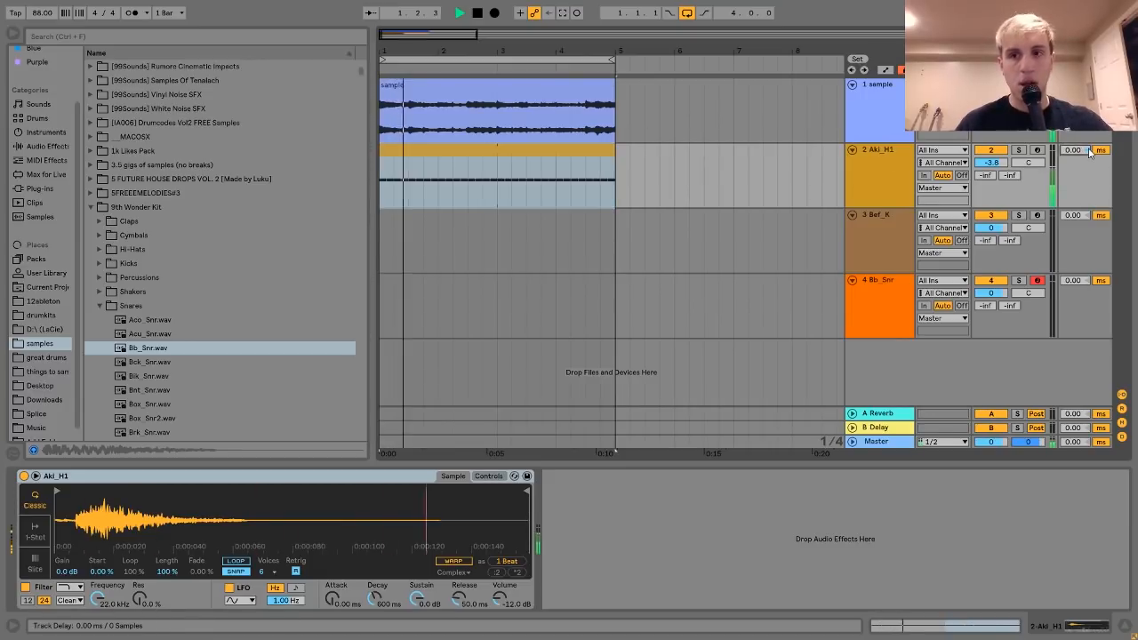
pyautogui.moveTo(1082, 152); pyautogui.dragTo(1082, 125)
pyautogui.press('space')
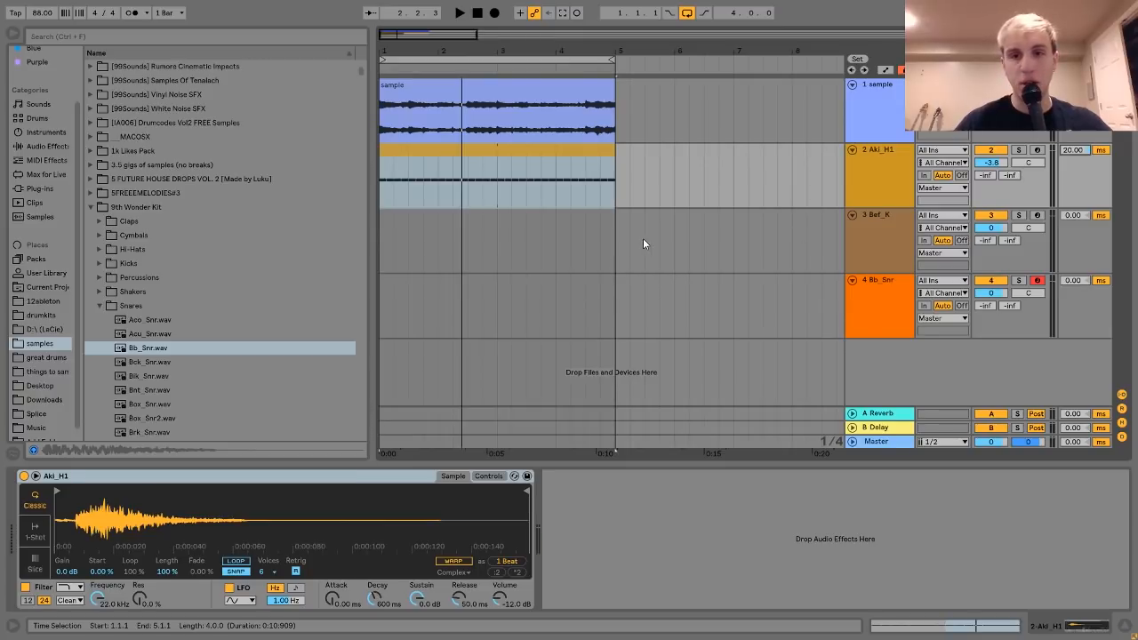
# Insert a four-bar MIDI clip on the Bb_Snr track and add a C3 note starting at 1.2.1
pyautogui.moveTo(617, 295); pyautogui.dragTo(388, 310)
pyautogui.hotkey('ctrl', 'shift', 'm')
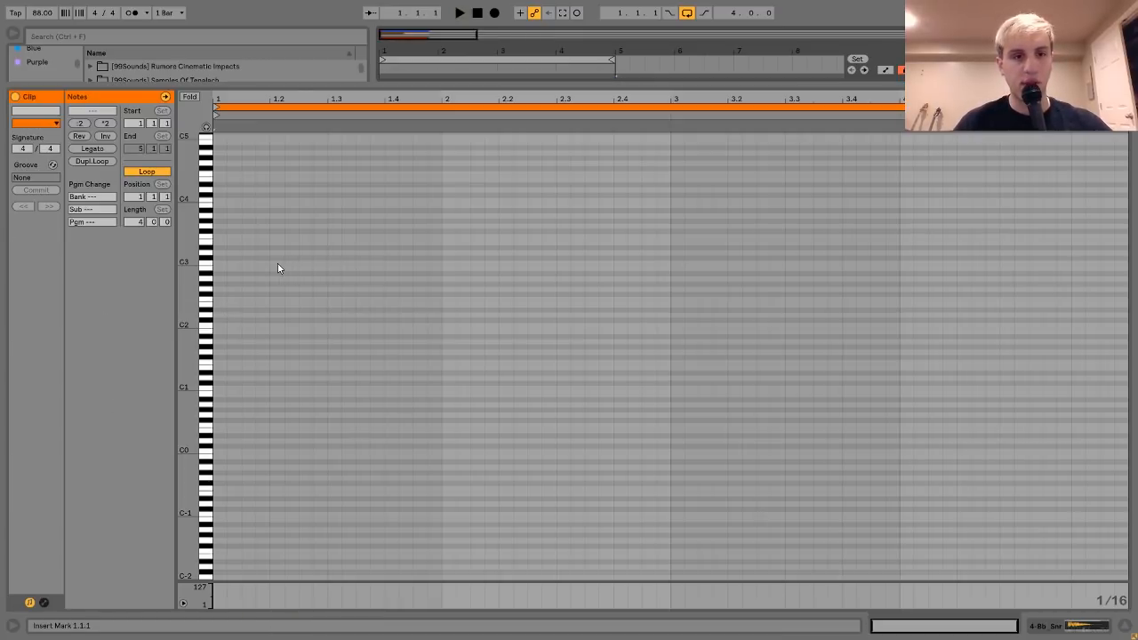
pyautogui.doubleClick(277, 264)
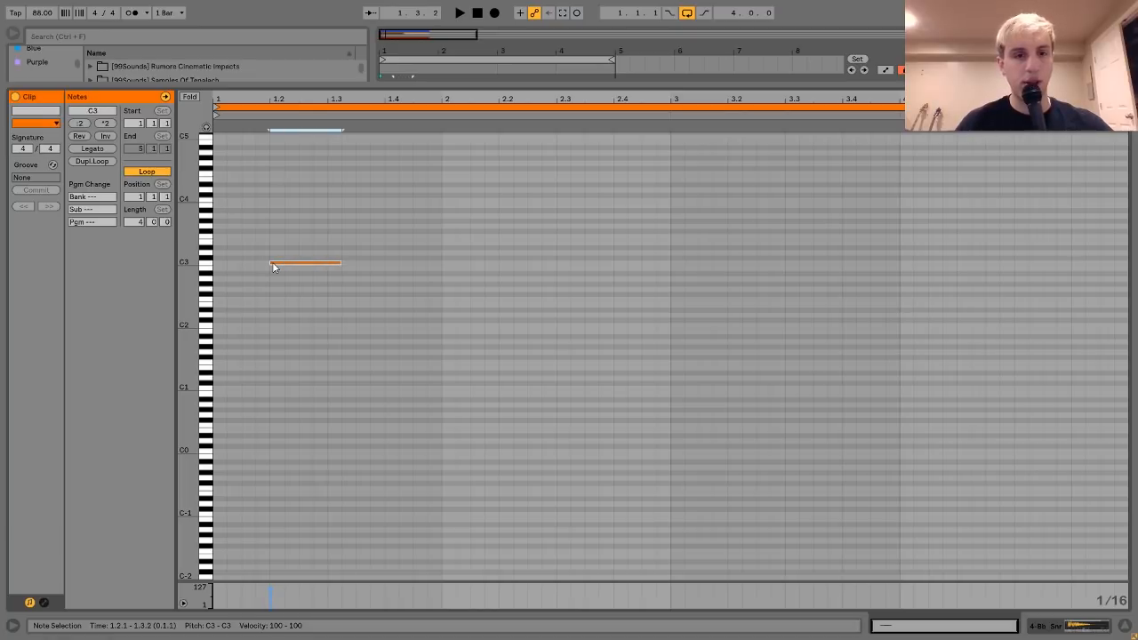
# Shorten the C3 snare note to one beat and repeat it on beats 2 and 4 of all four bars
pyautogui.hotkey('shift', 'Left')
pyautogui.moveTo(208, 304); pyautogui.dragTo(208, 304)
pyautogui.hotkey('ctrl', 'd')
pyautogui.hotkey('ctrl', 'd')
pyautogui.hotkey('ctrl', 'd')
pyautogui.hotkey('ctrl', 'd')
pyautogui.hotkey('ctrl', 'd')
pyautogui.hotkey('ctrl', 'd')
pyautogui.hotkey('ctrl', 'd')
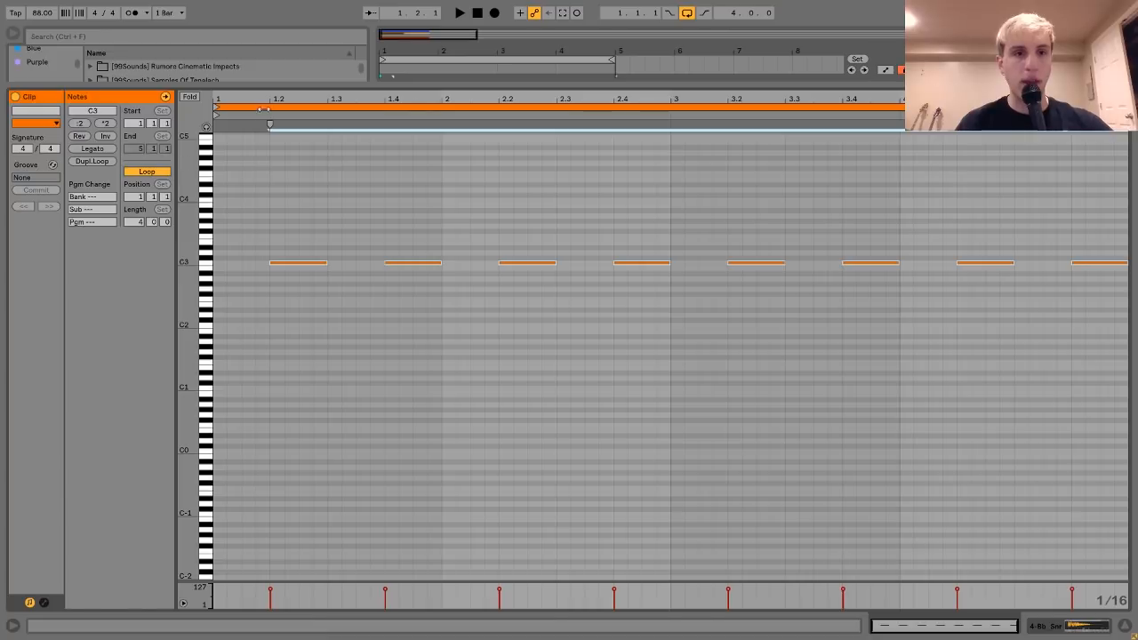
# Nudge all snare notes slightly ahead of the beat and set the Bb_Snr track's volume to -2.8 dB during playback
pyautogui.press('+')
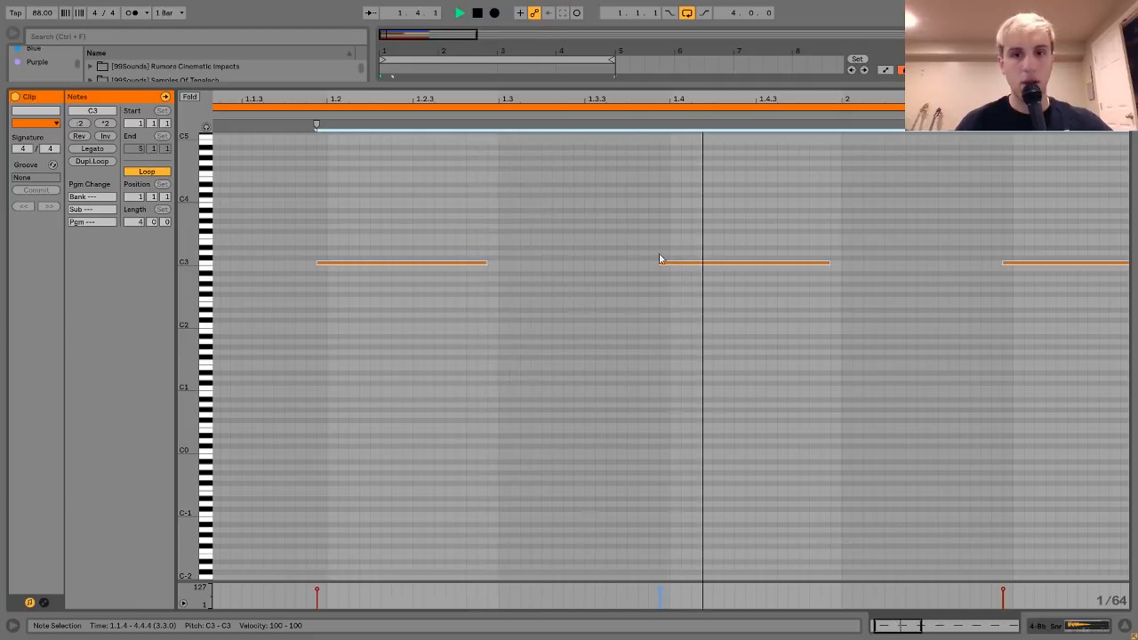
pyautogui.press('space')
pyautogui.moveTo(312, 95); pyautogui.dragTo(325, 62)
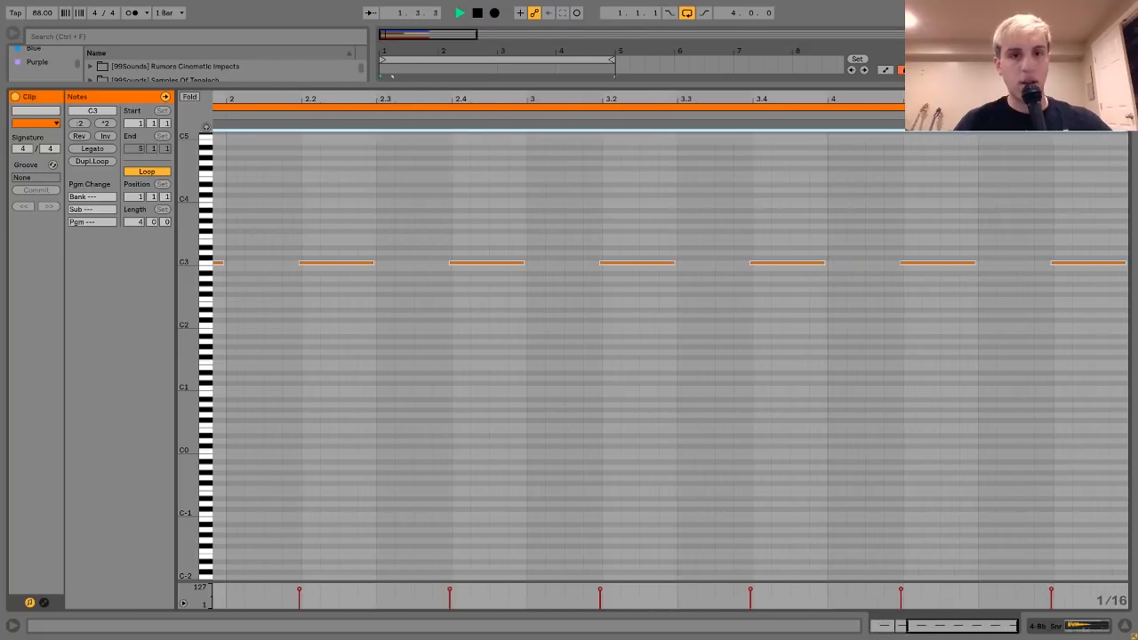
pyautogui.click(1094, 628)
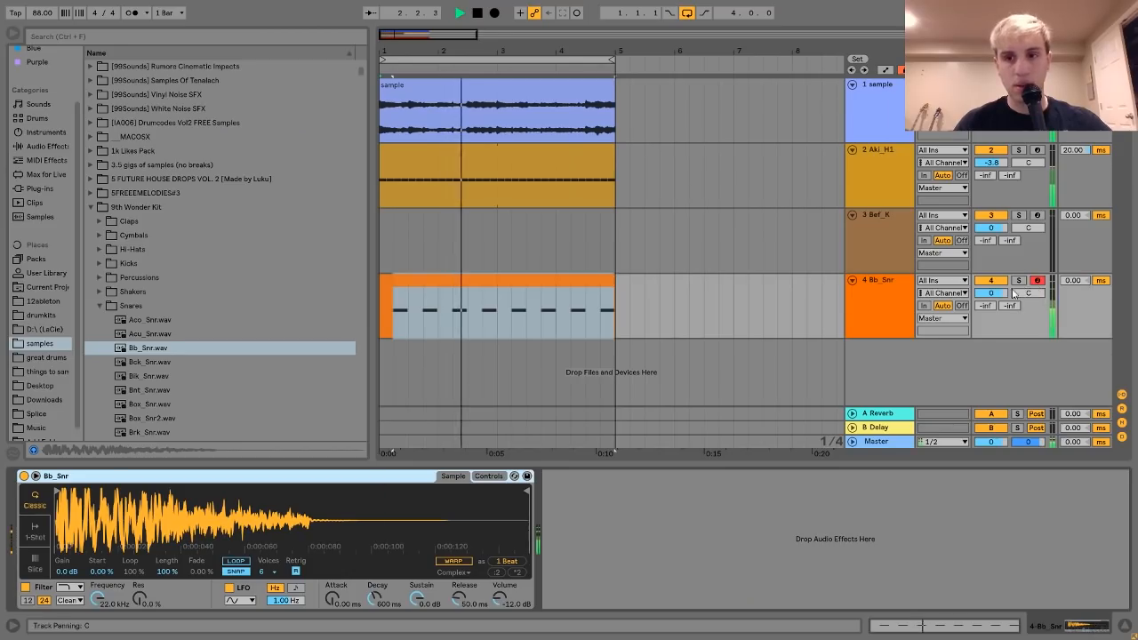
# Insert a four-bar MIDI clip on the Bef_K track and add C3 kick notes at 1.1.1, 1.2.4 and 1.3.1
pyautogui.click(520, 94)
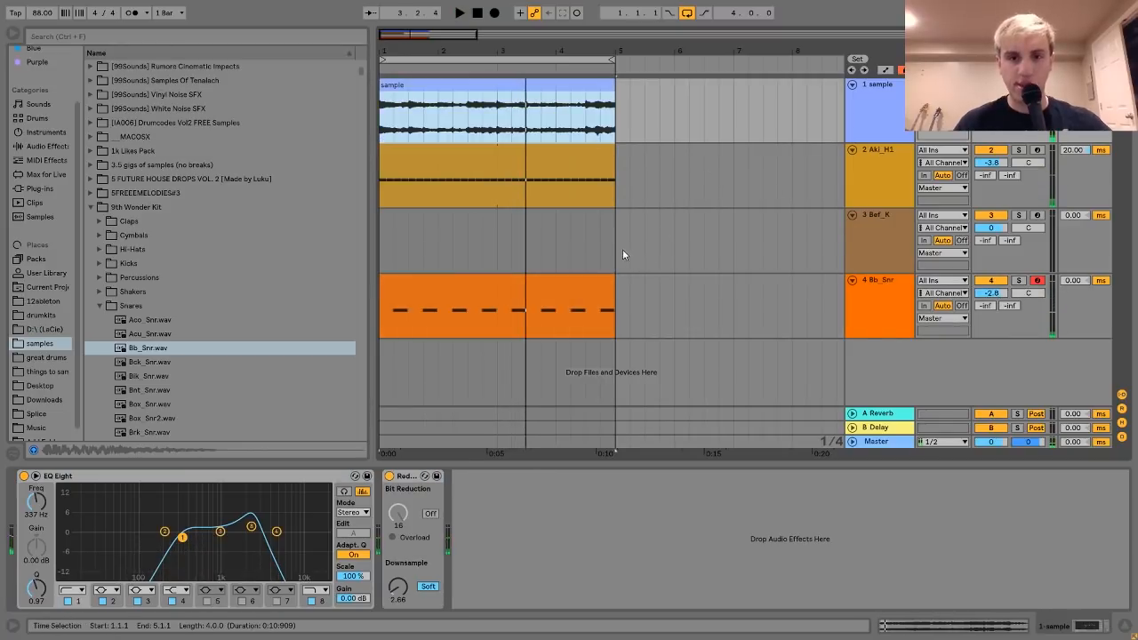
pyautogui.moveTo(623, 255); pyautogui.dragTo(401, 229)
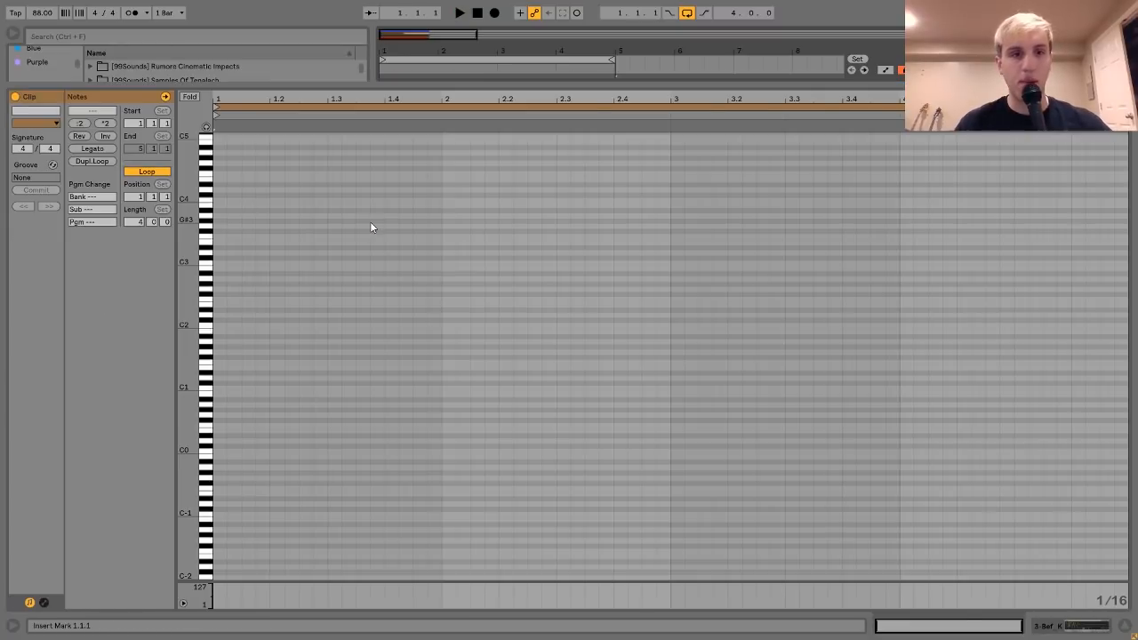
pyautogui.doubleClick(221, 263)
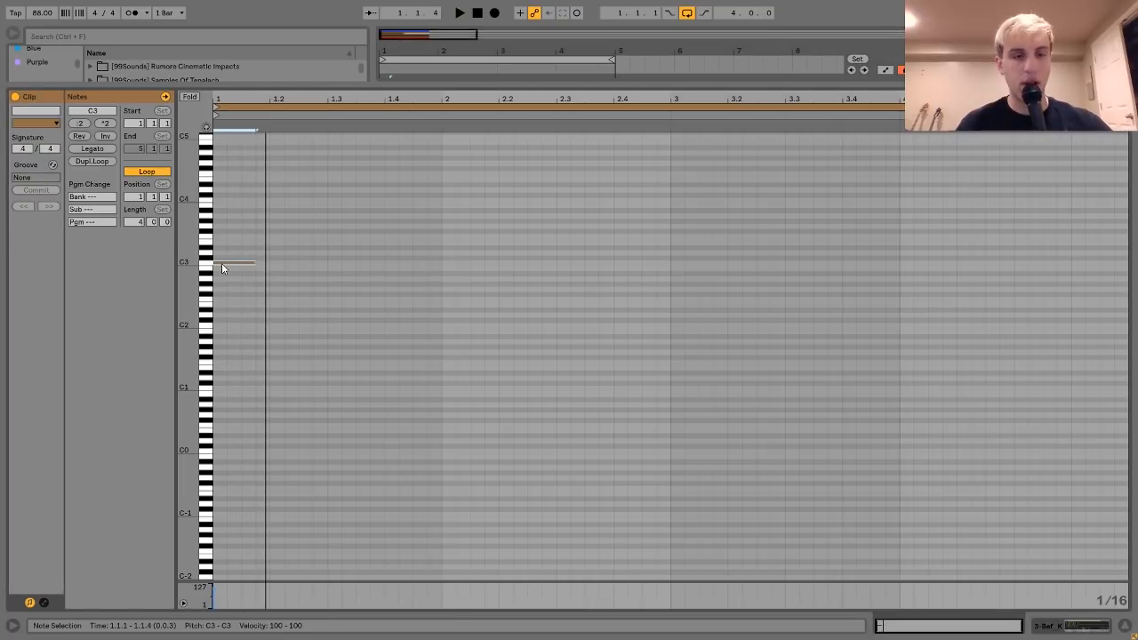
pyautogui.hotkey('ctrl', 'd')
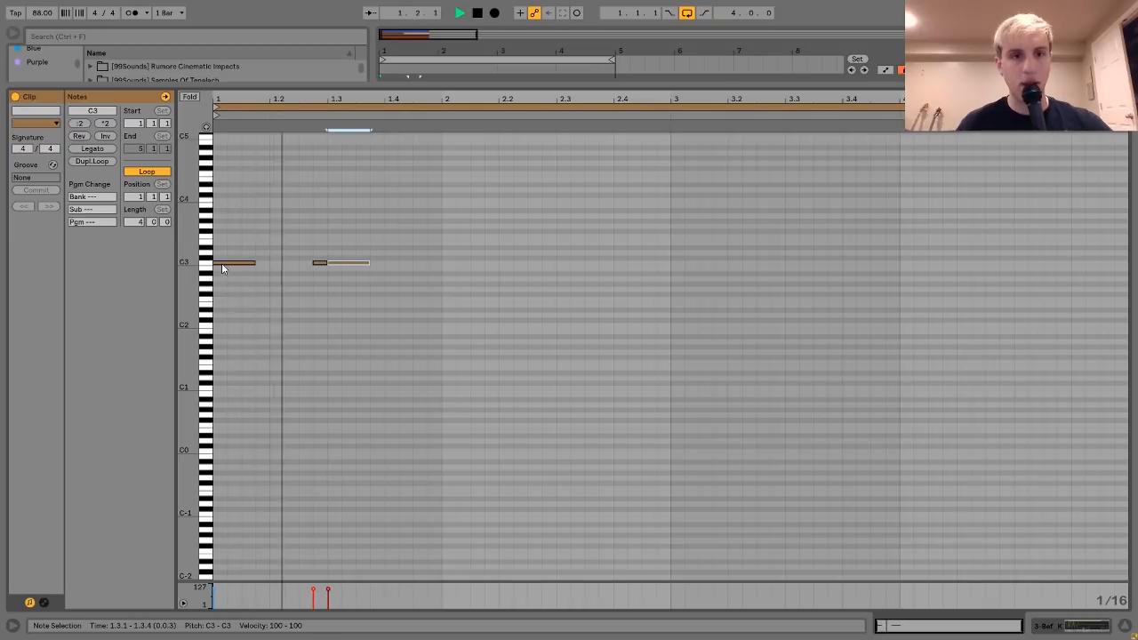
pyautogui.press('space')
# Copy the kick pattern into bar 2 with an extra C3 note at 2.1.3
pyautogui.moveTo(237, 248); pyautogui.dragTo(461, 297)
pyautogui.hotkey('ctrl', 'd')
pyautogui.hotkey('ctrl', 'd')
pyautogui.click(577, 294)
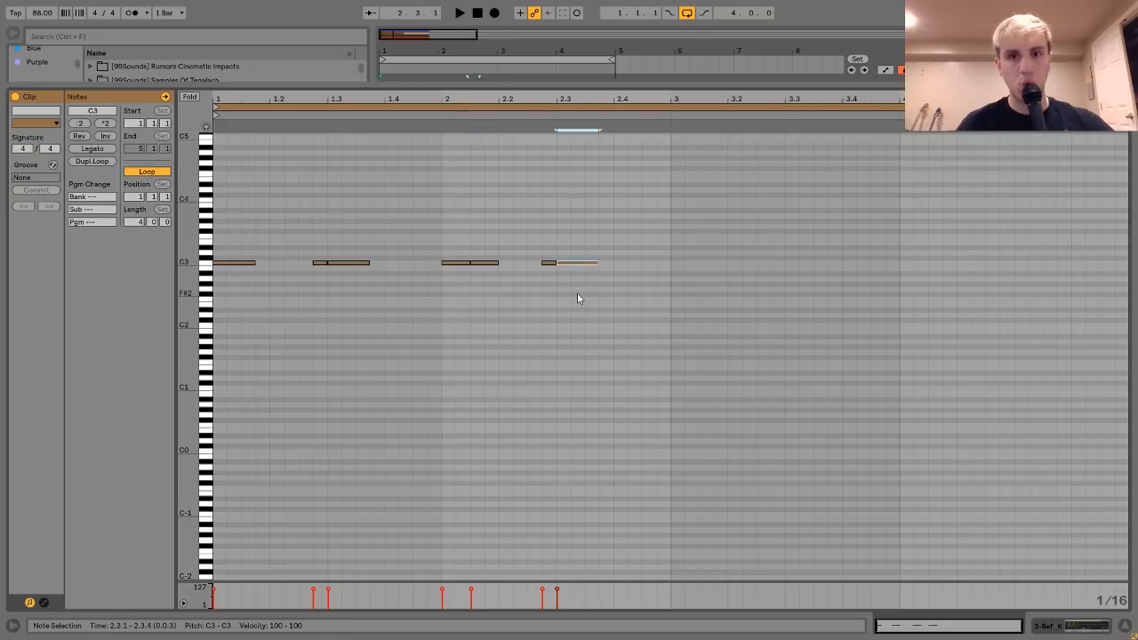
# Add a kick note at 2.3.3, duplicate the two-bar pattern into bars 3 and 4, and place another kick at 4.4.4
pyautogui.hotkey('ctrl', 'd')
pyautogui.press('space')
pyautogui.hotkey('ctrl', 'a')
pyautogui.hotkey('ctrl', 'd')
pyautogui.press('Right')
pyautogui.press('Right')
pyautogui.press('Right')
pyautogui.press('Right')
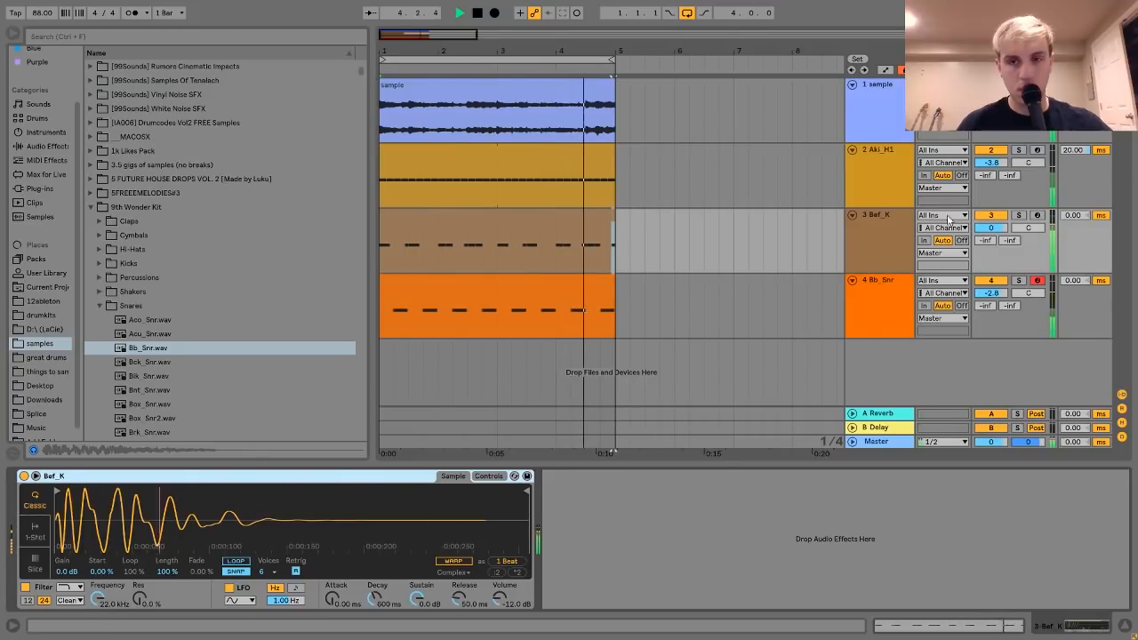
# Nudge the kick notes at 1.2.4, 2.2.4, 3.2.4, 4.2.4 and 4.4.4 slightly later while listening to the beat
pyautogui.click(885, 226)
pyautogui.press('space')
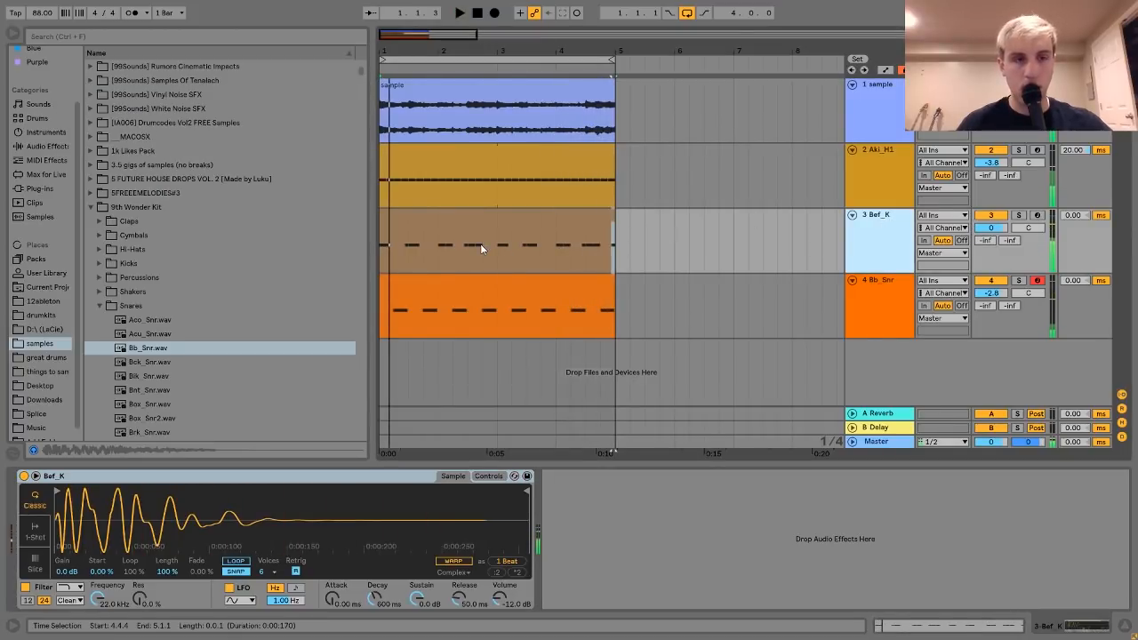
pyautogui.doubleClick(453, 220)
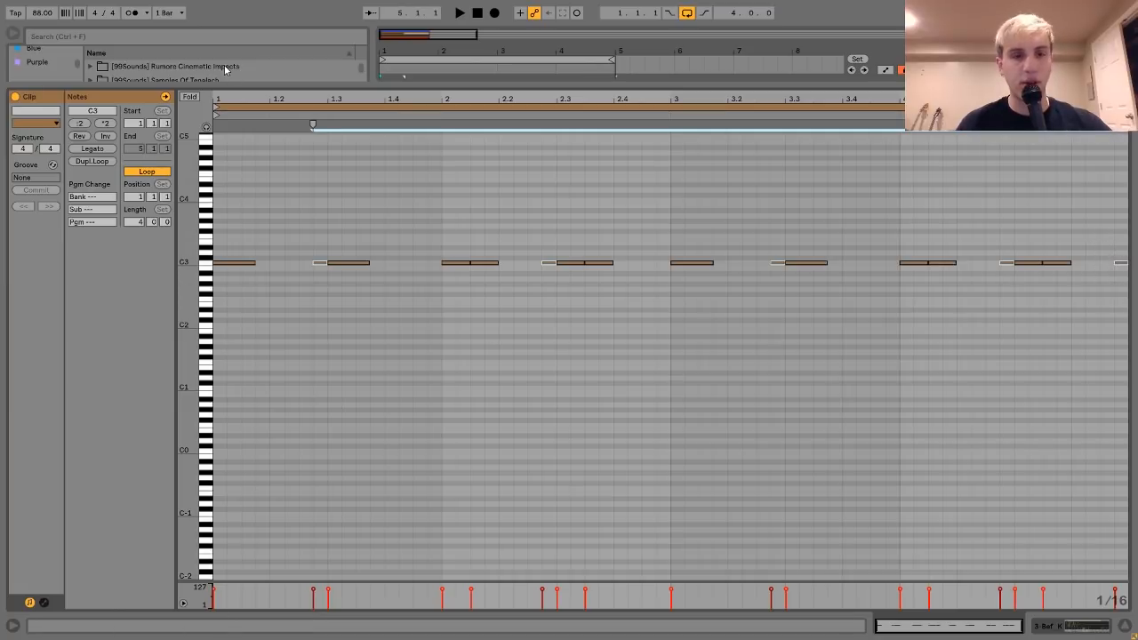
pyautogui.moveTo(310, 95); pyautogui.dragTo(310, 147)
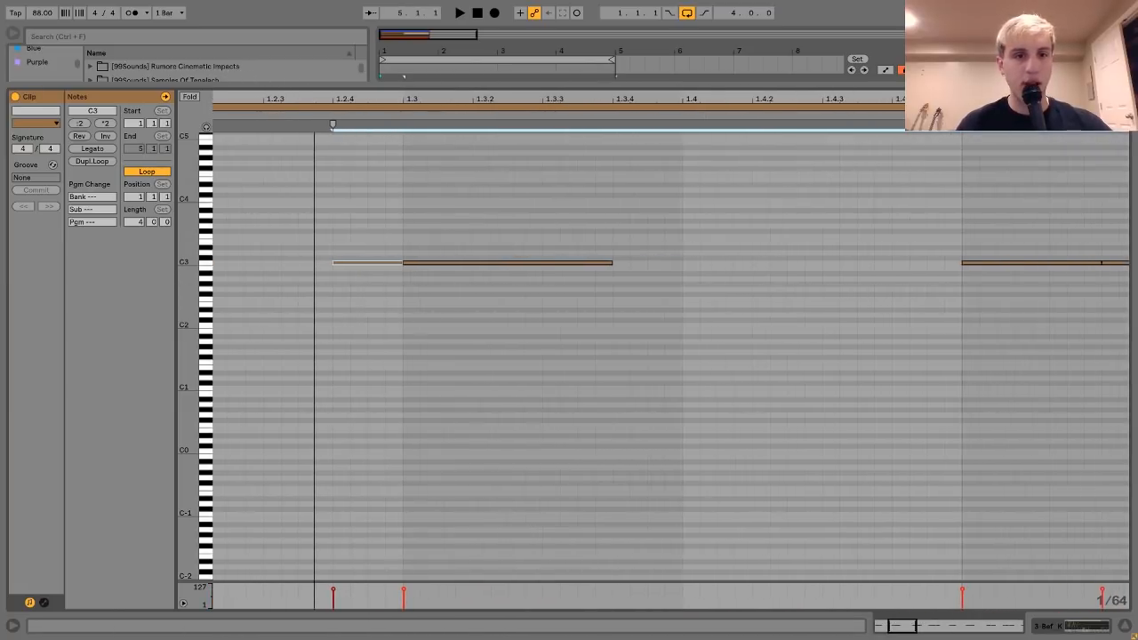
pyautogui.hscroll(5, 314, 94)
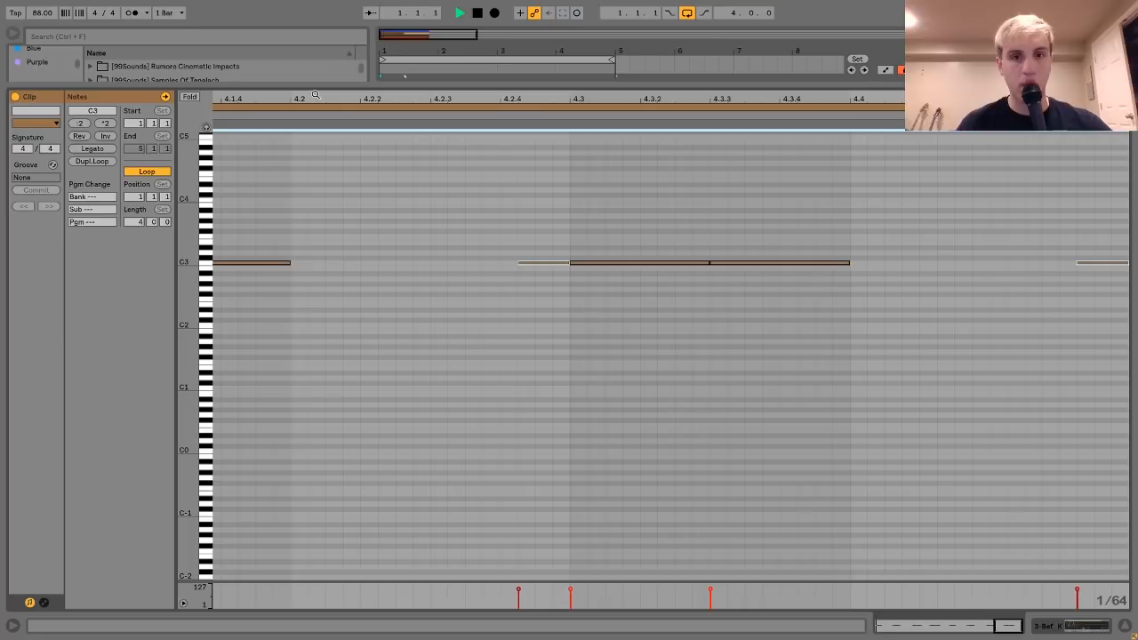
pyautogui.moveTo(574, 99); pyautogui.dragTo(556, 80)
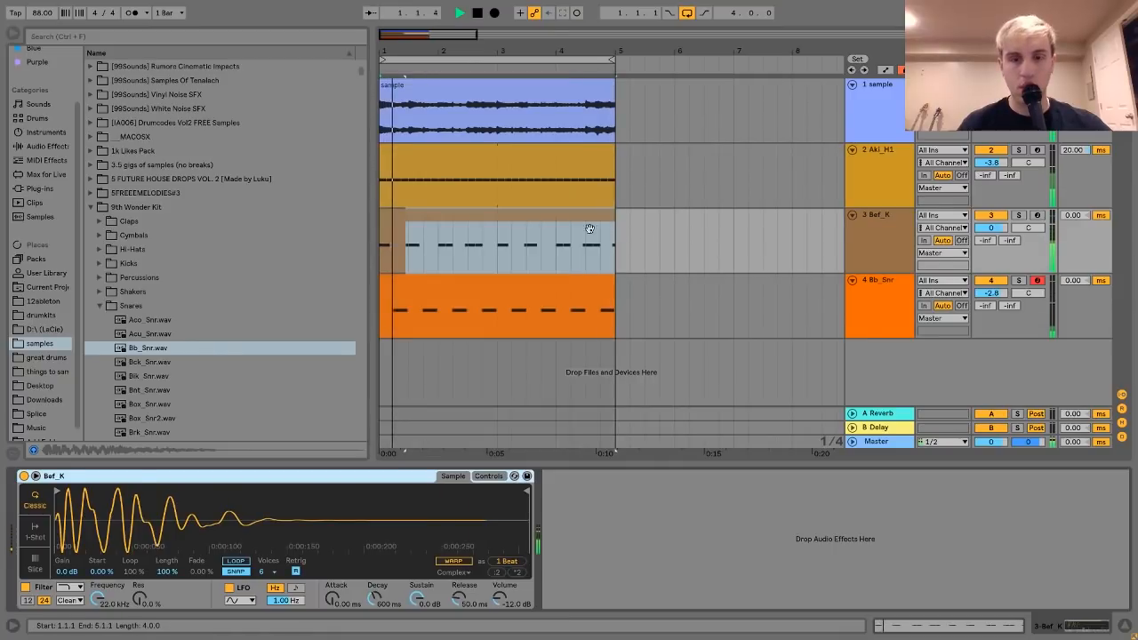
pyautogui.press('space')
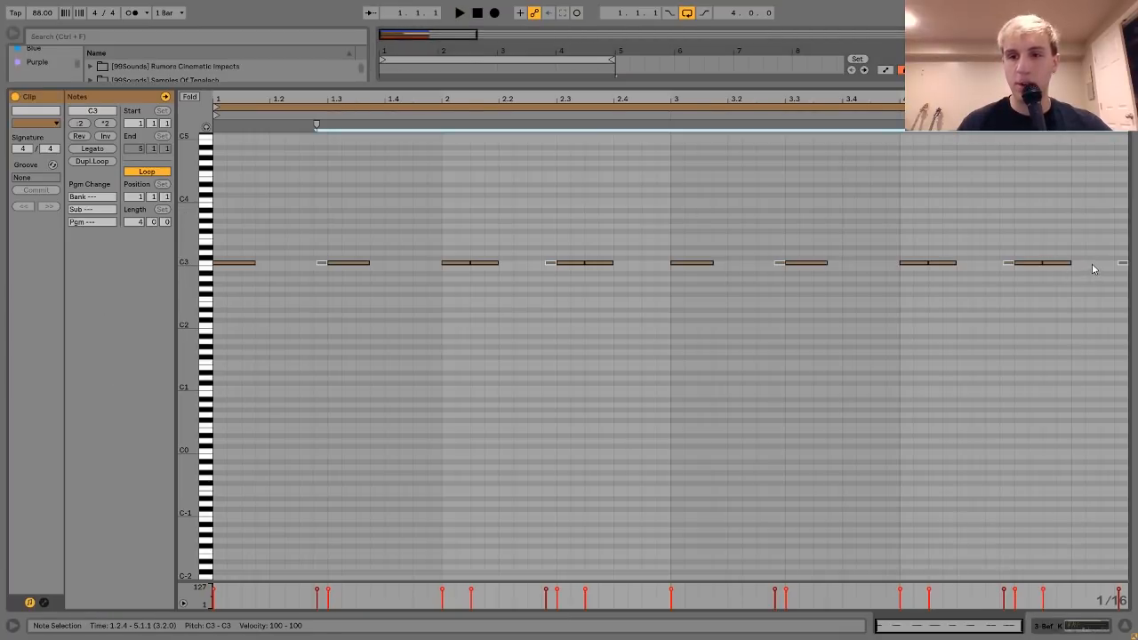
# Add a short C3 kick note at 4.4.3 and play back the full beat
pyautogui.click(1106, 268)
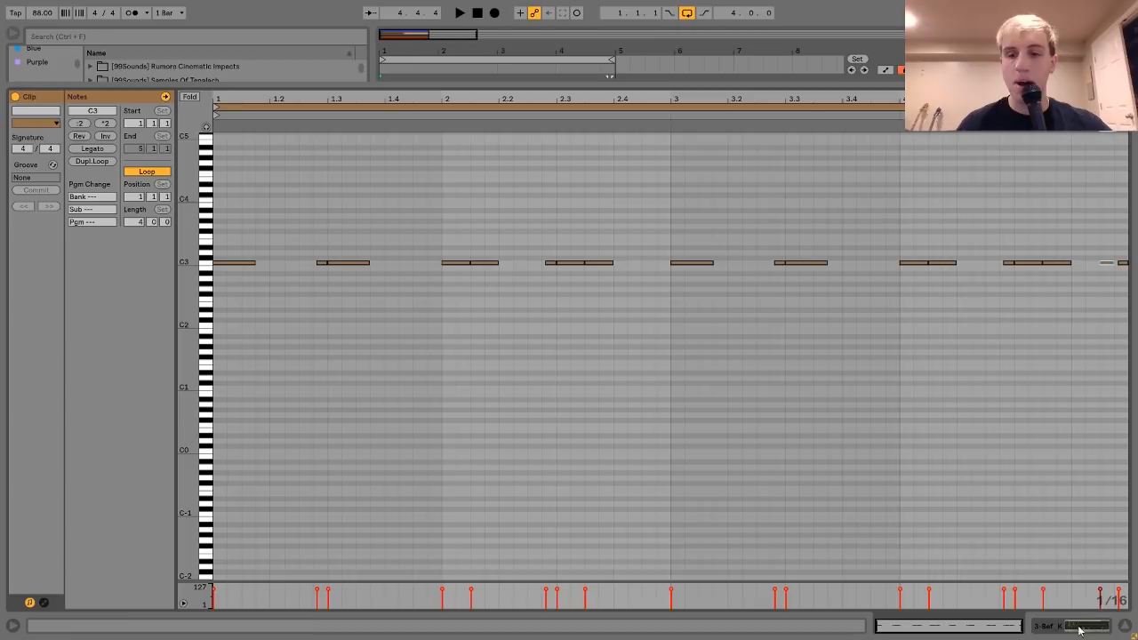
pyautogui.click(1042, 628)
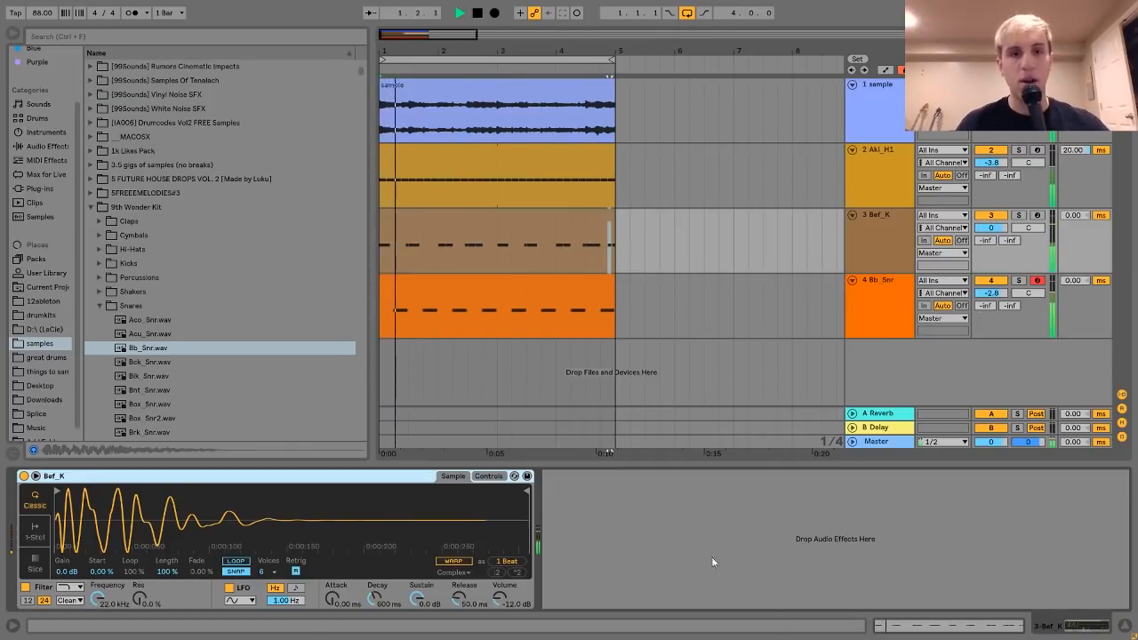
pyautogui.click(467, 217)
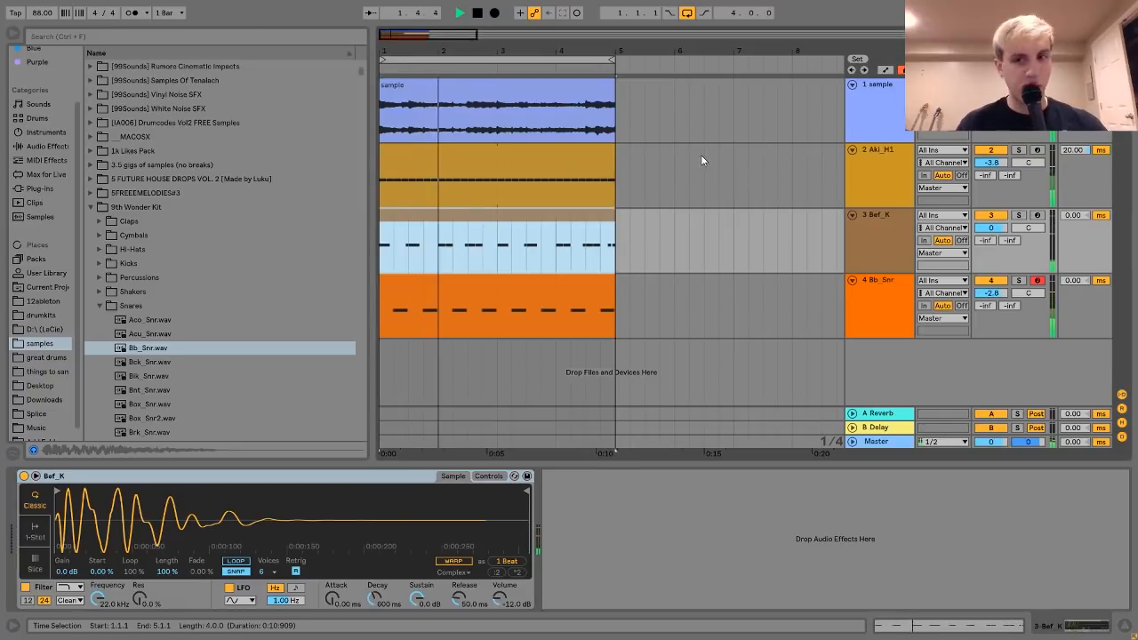
pyautogui.click(883, 234)
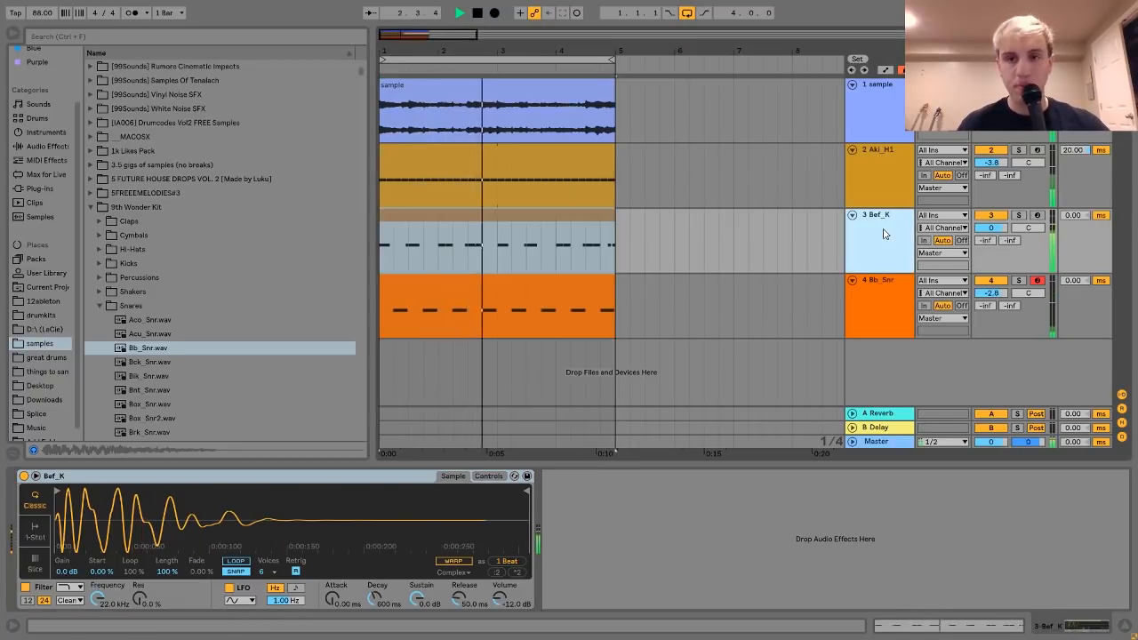
pyautogui.click(991, 229)
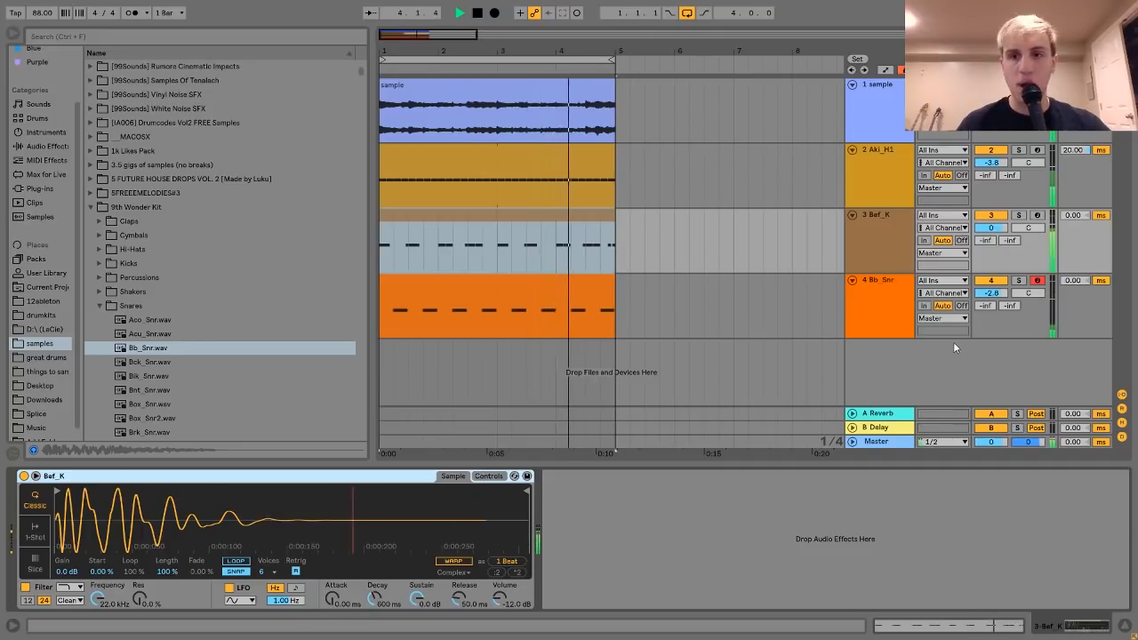
# Solo the Bb_Snr track, add EQ Eight, and set its band 8 high cut to about 2.11 kHz with a Q of 2.20
pyautogui.click(889, 303)
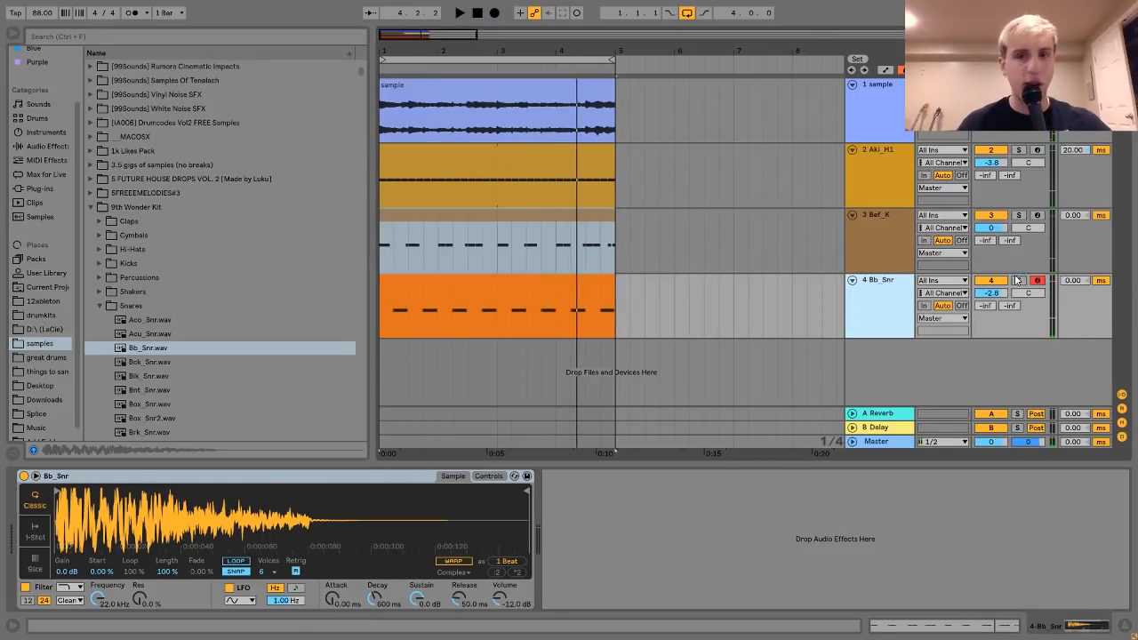
pyautogui.click(1019, 280)
pyautogui.click(44, 148)
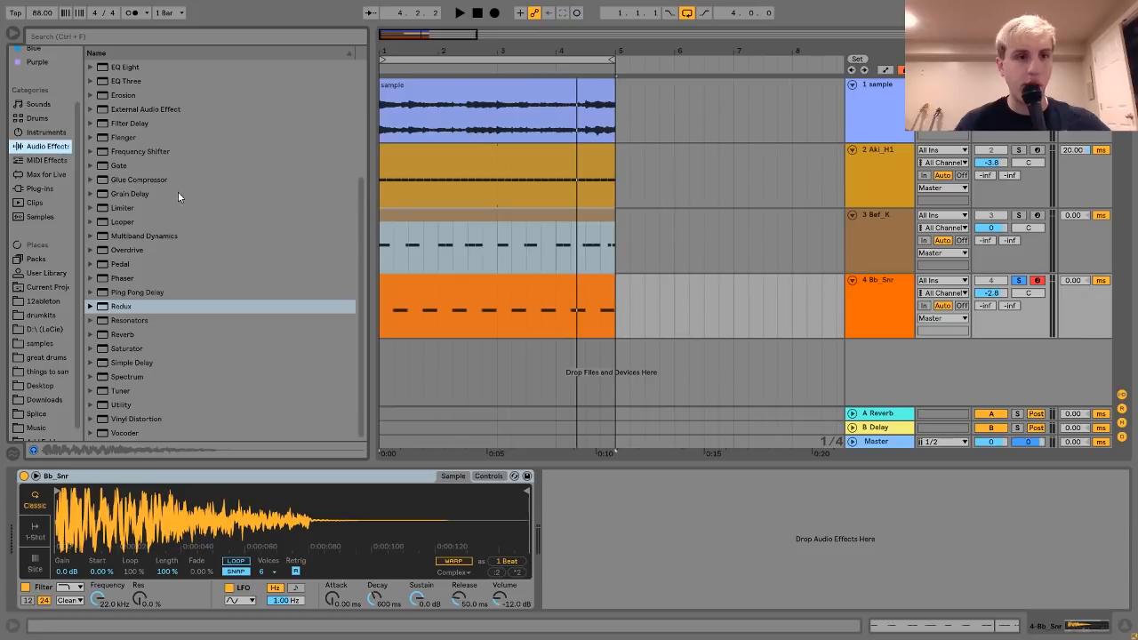
pyautogui.doubleClick(125, 68)
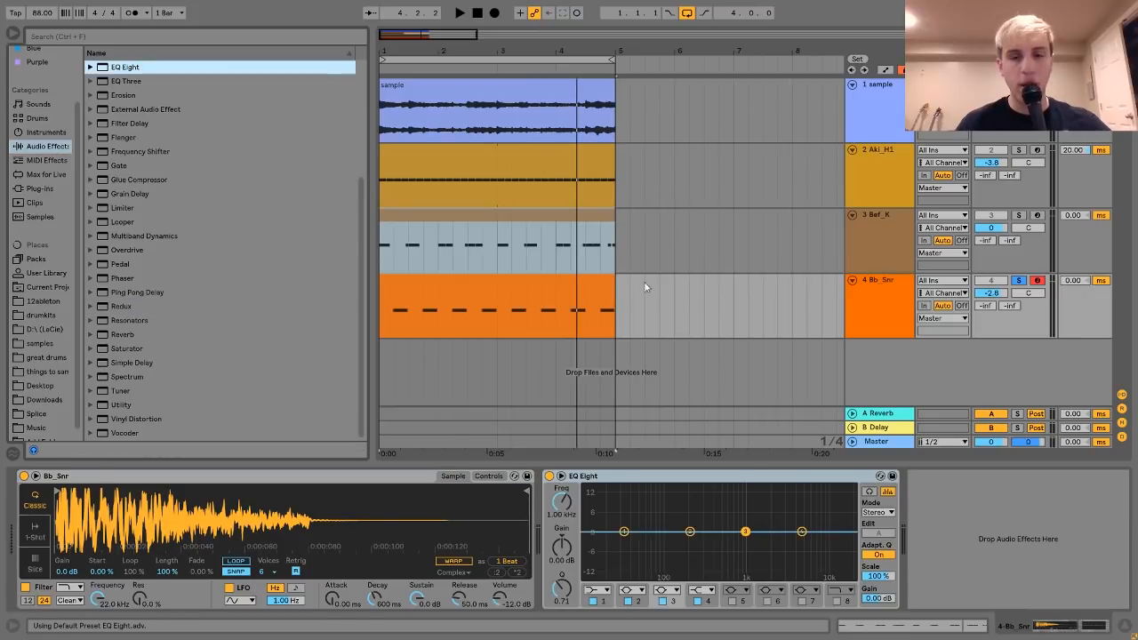
pyautogui.click(836, 602)
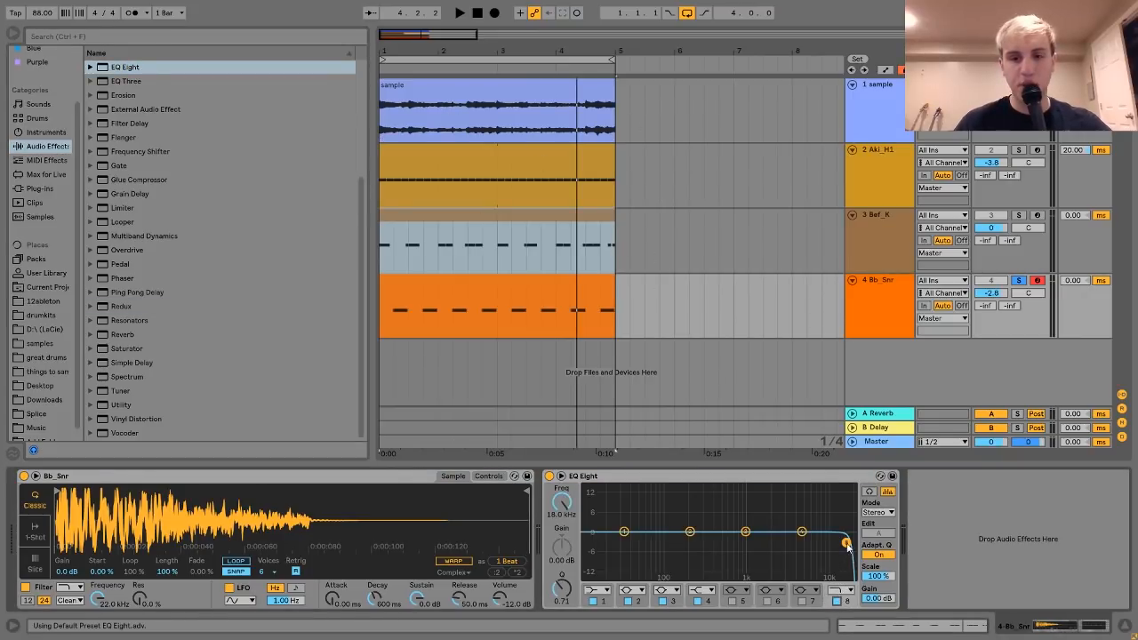
pyautogui.press('space')
pyautogui.moveTo(815, 533); pyautogui.dragTo(771, 521)
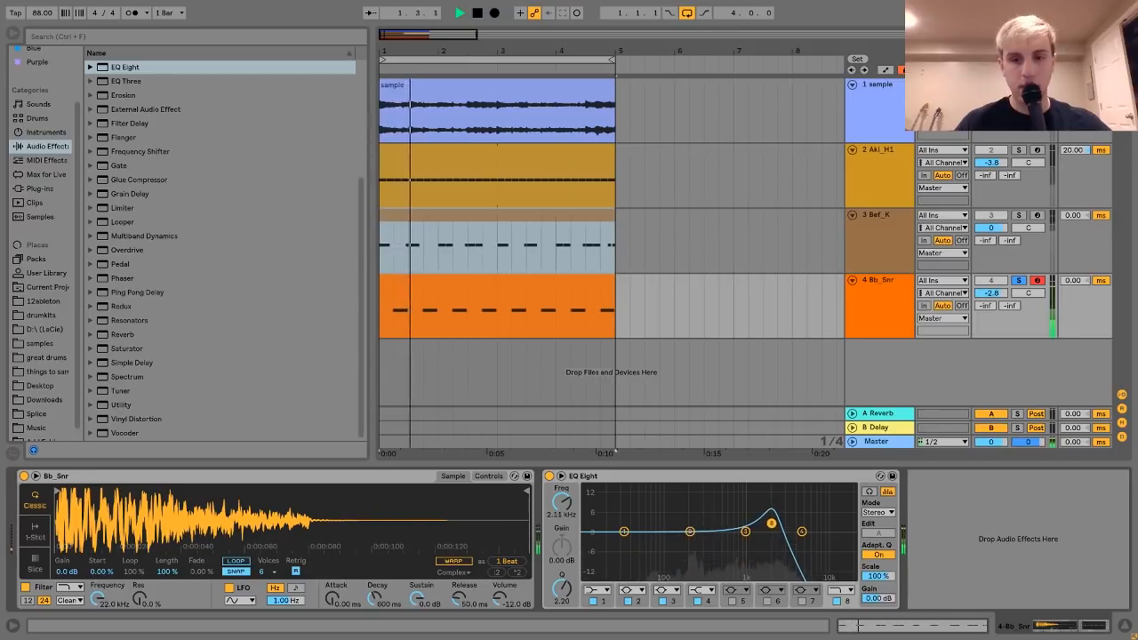
# Switch the snare EQ's band 1 to a low-cut filter and set its frequency to 271 Hz
pyautogui.click(596, 589)
pyautogui.click(596, 503)
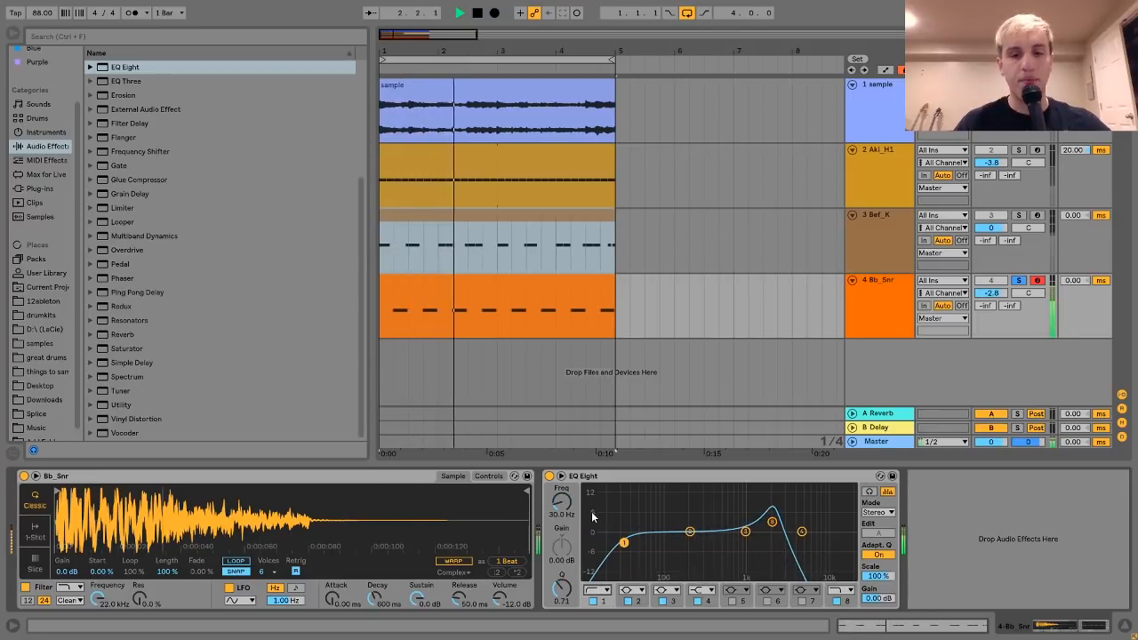
pyautogui.moveTo(559, 504); pyautogui.dragTo(558, 483)
# Quantize all the snare notes to the grid and set the Bb_Snr track's volume to -3.5 dB
pyautogui.click(855, 291)
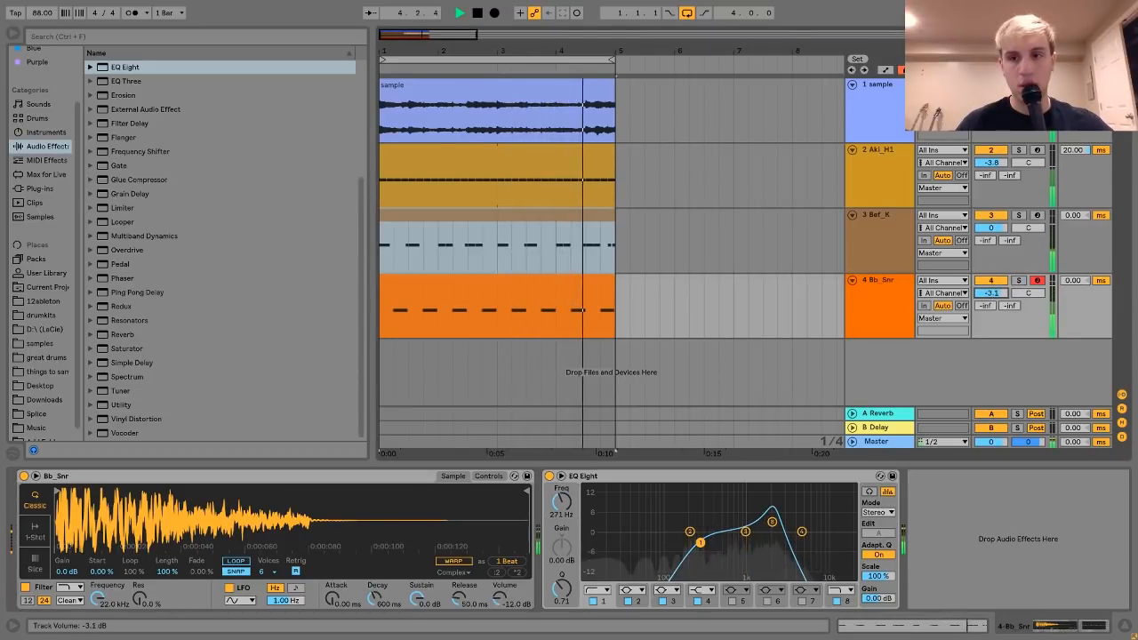
pyautogui.doubleClick(584, 295)
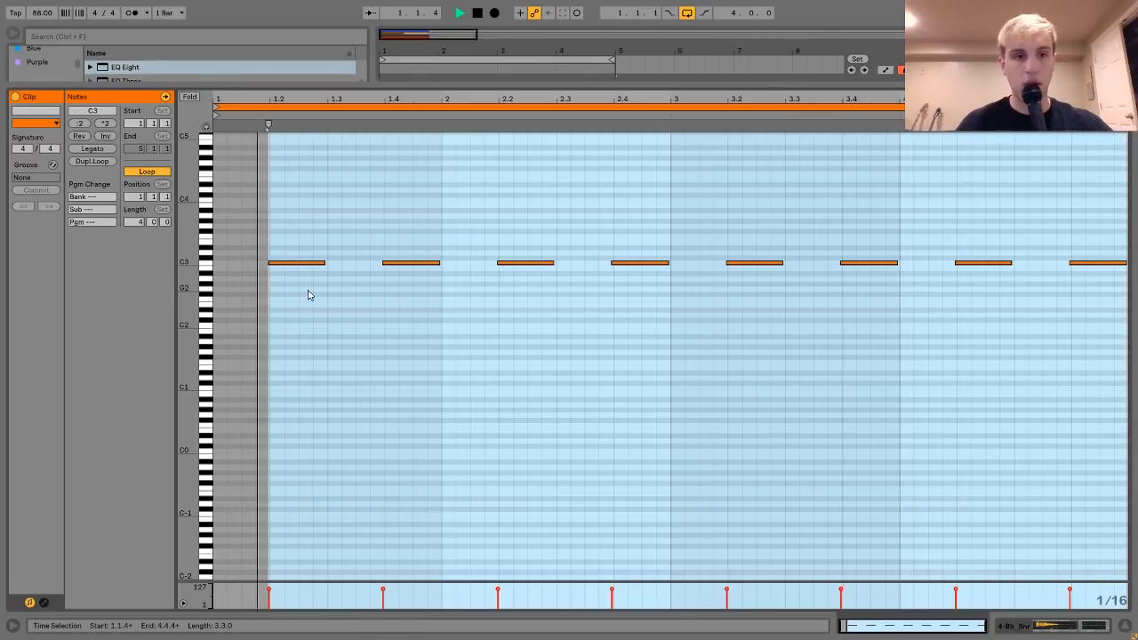
pyautogui.click(305, 292)
pyautogui.hotkey('ctrl', 'u')
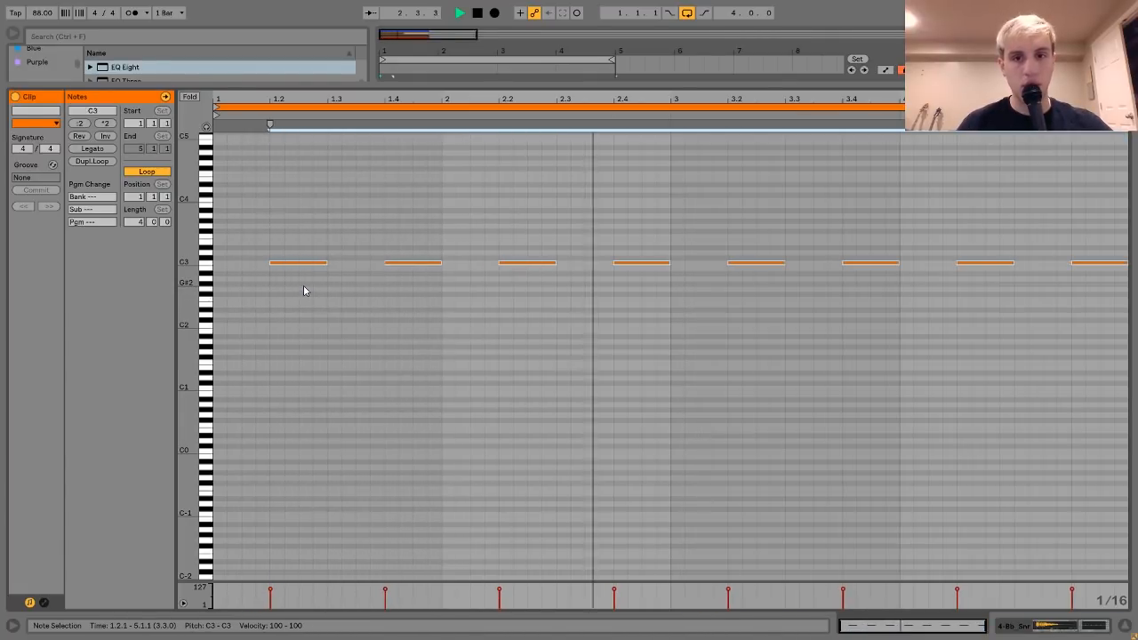
pyautogui.hotkey('shift', 'Tab')
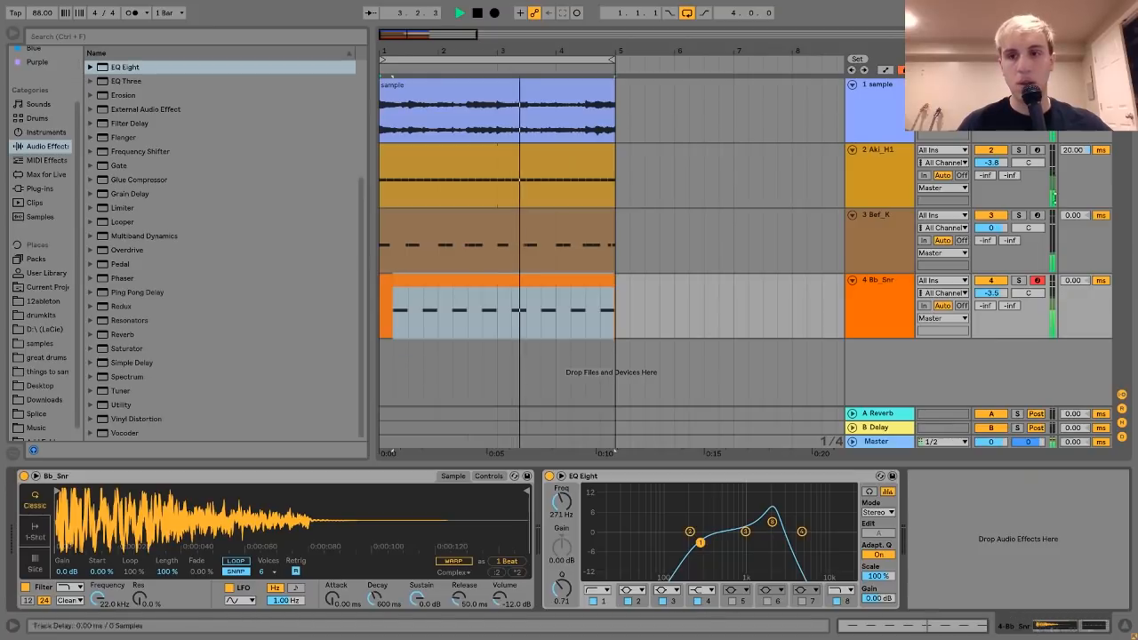
# Add EQ Eight to the Aki_H1 track, set its band 8 high cut to about 4.26 kHz with a Q of 1.77, and play the beat
pyautogui.click(963, 131)
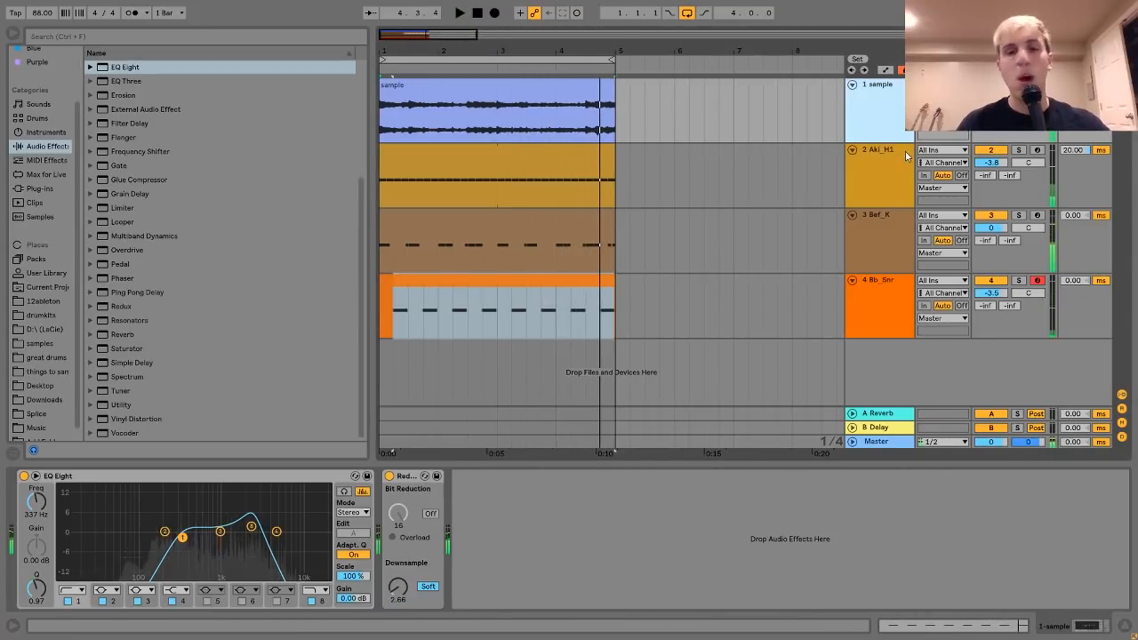
pyautogui.click(869, 227)
pyautogui.click(873, 175)
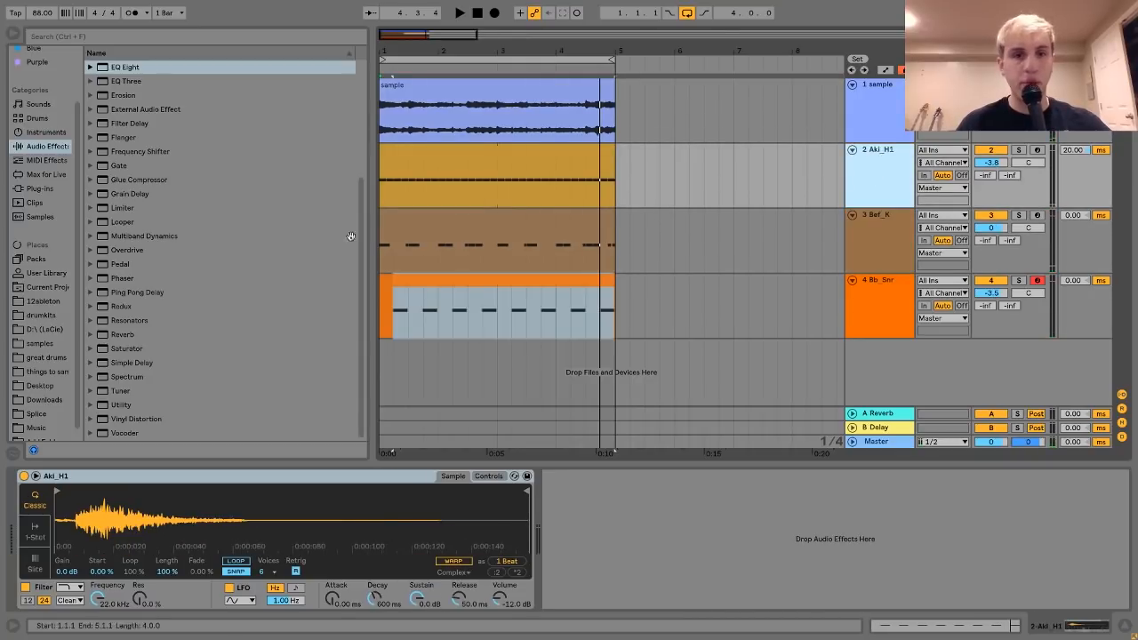
pyautogui.doubleClick(125, 67)
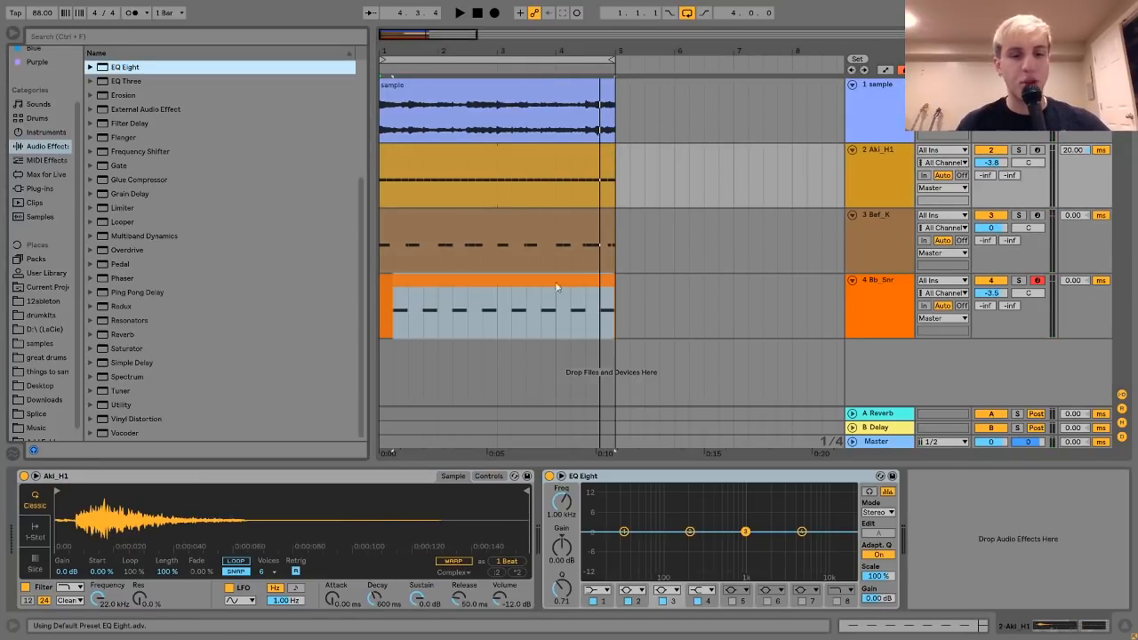
pyautogui.click(836, 602)
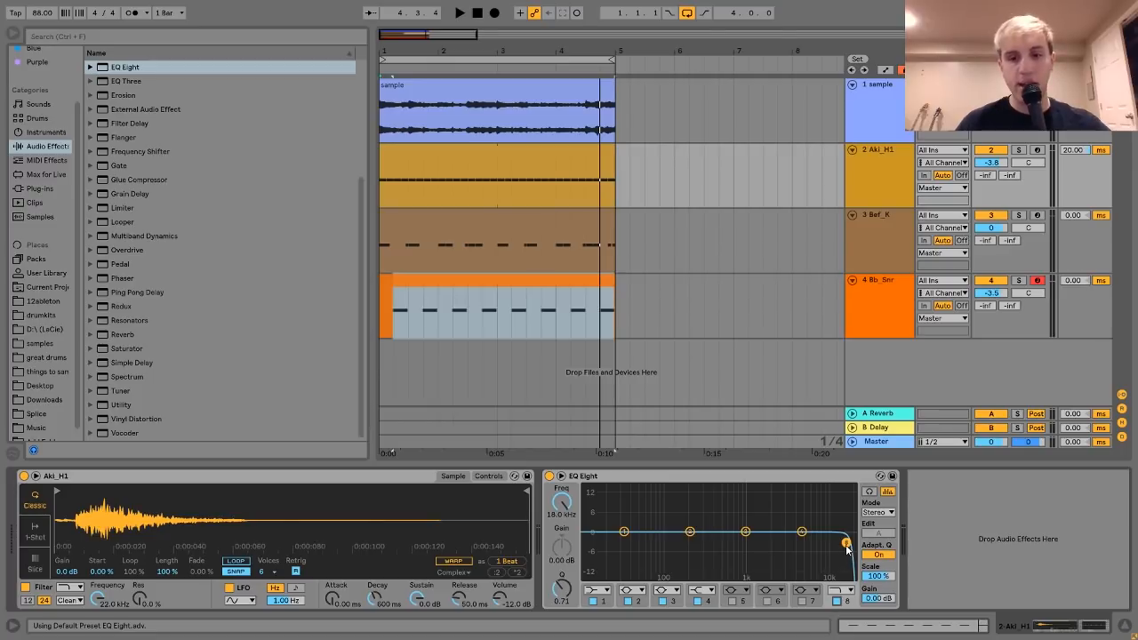
pyautogui.moveTo(803, 527); pyautogui.dragTo(799, 531)
pyautogui.press('space')
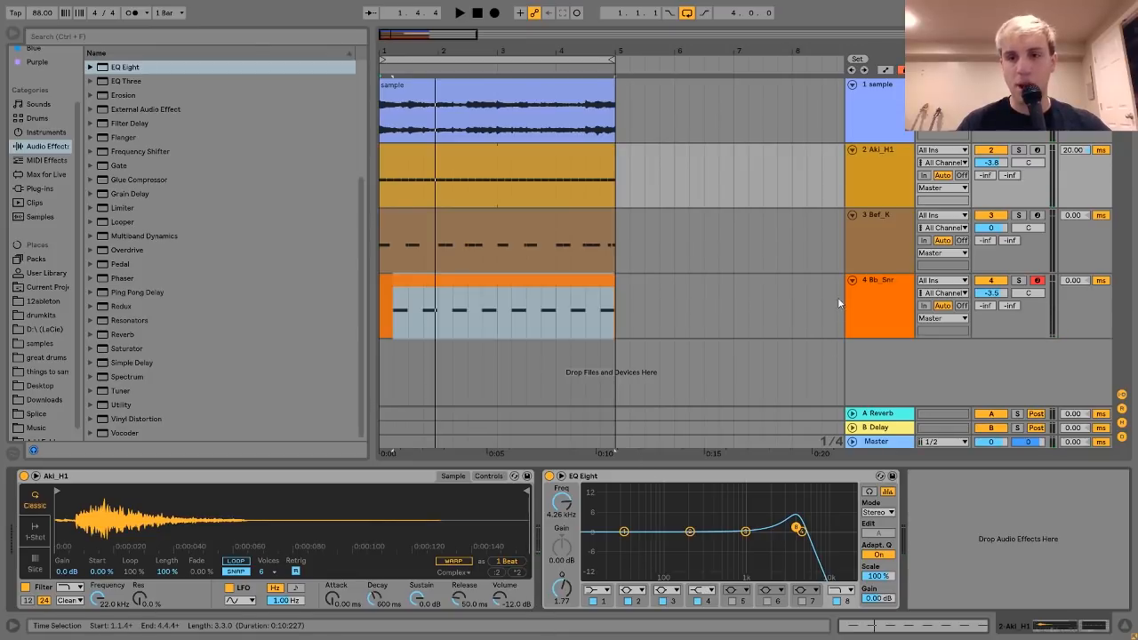
# Audition kicks in the 9th Wonder Kit's Kicks folder, trying Ac_K.wav in the beat, and replace the Bef_K sample with Ban_K.wav
pyautogui.click(858, 257)
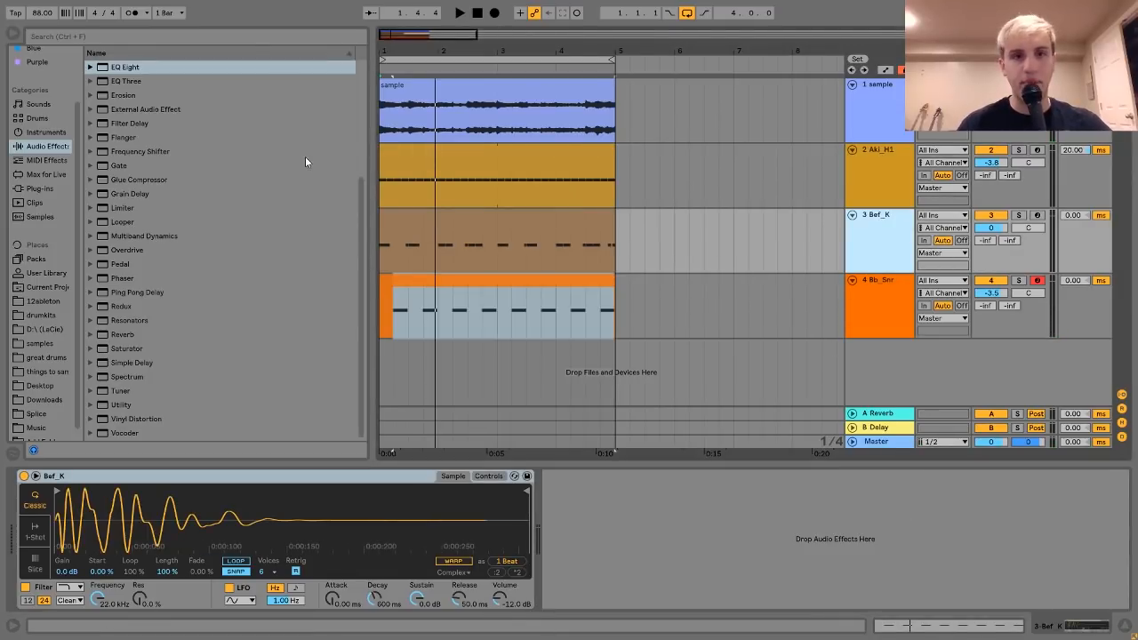
pyautogui.click(44, 344)
pyautogui.click(100, 267)
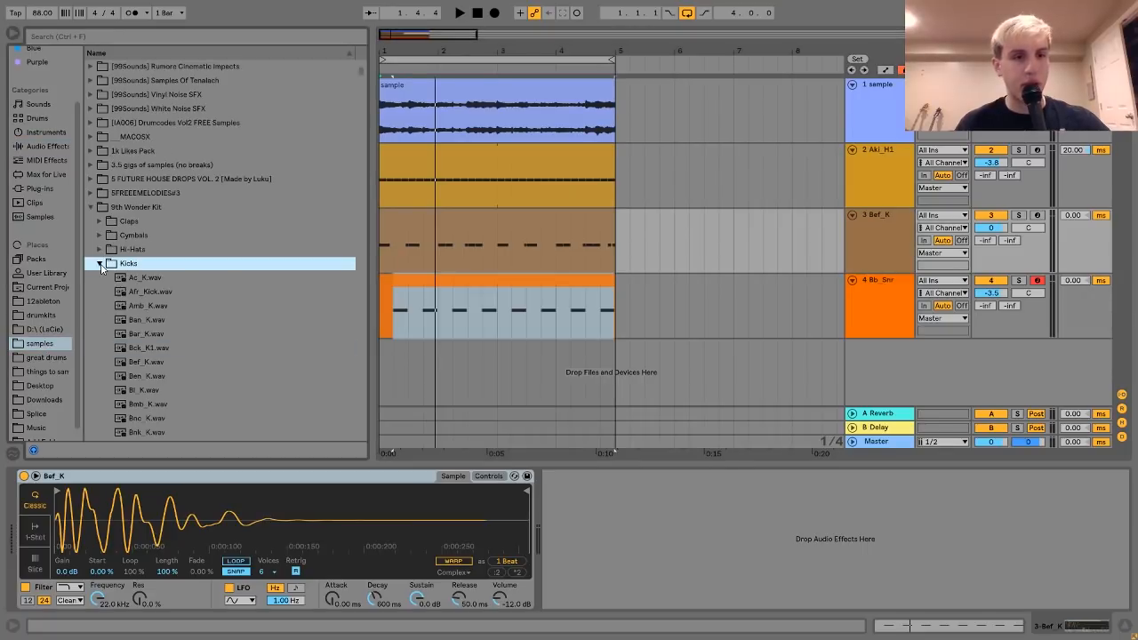
pyautogui.press('Down')
pyautogui.press('Down')
pyautogui.press('Down')
pyautogui.press('Up')
pyautogui.press('Up')
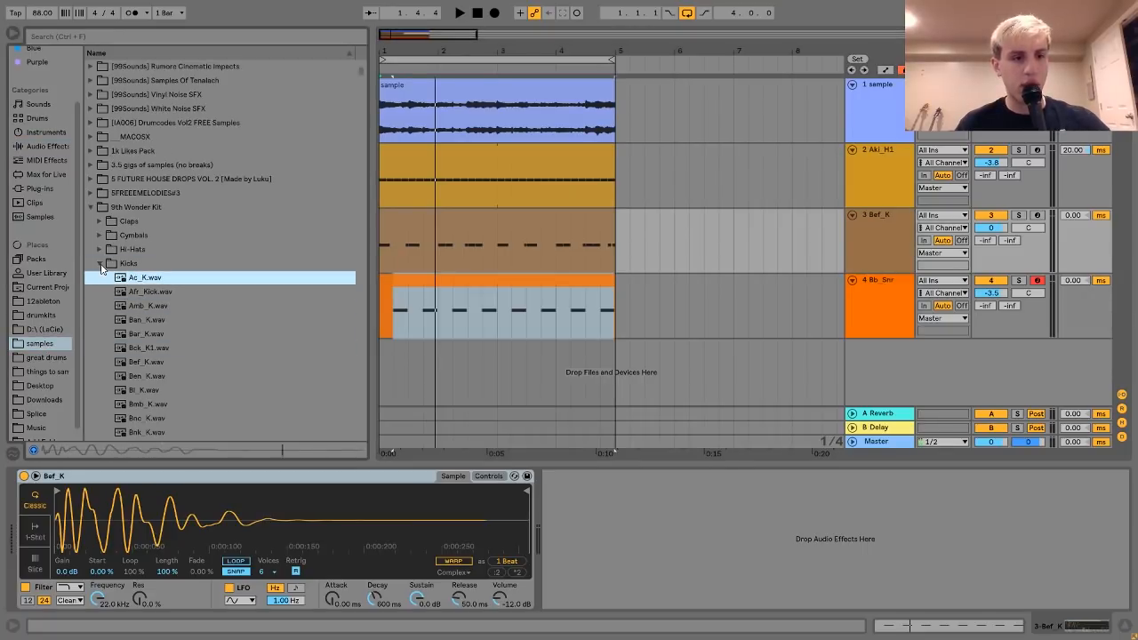
pyautogui.press('Return')
pyautogui.press('space')
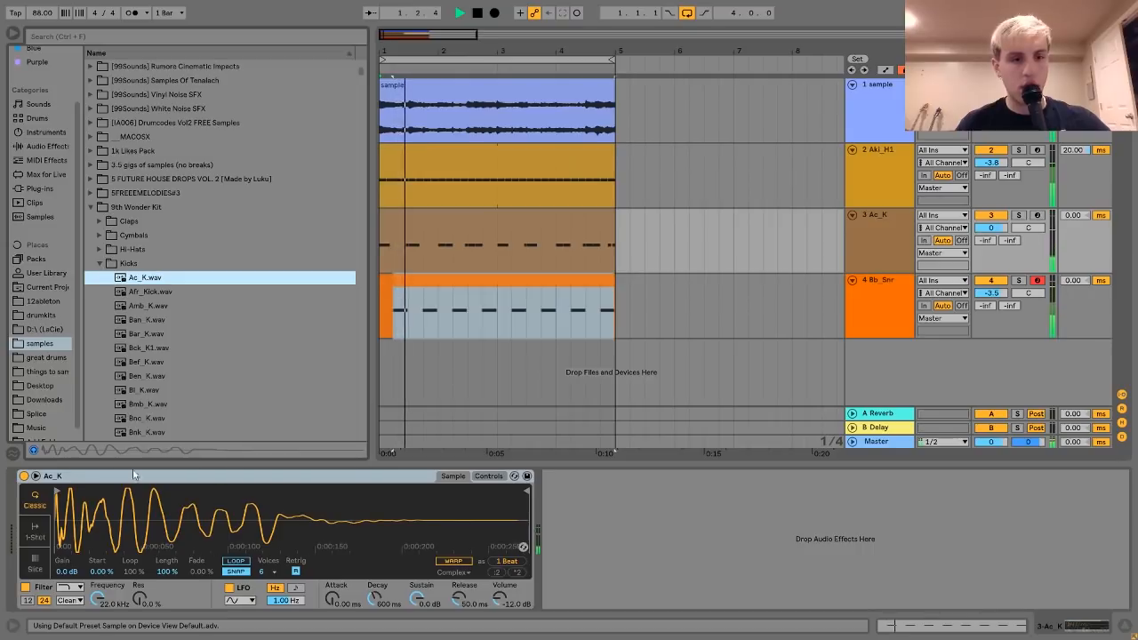
pyautogui.press('Down')
pyautogui.press('Down')
pyautogui.press('Down')
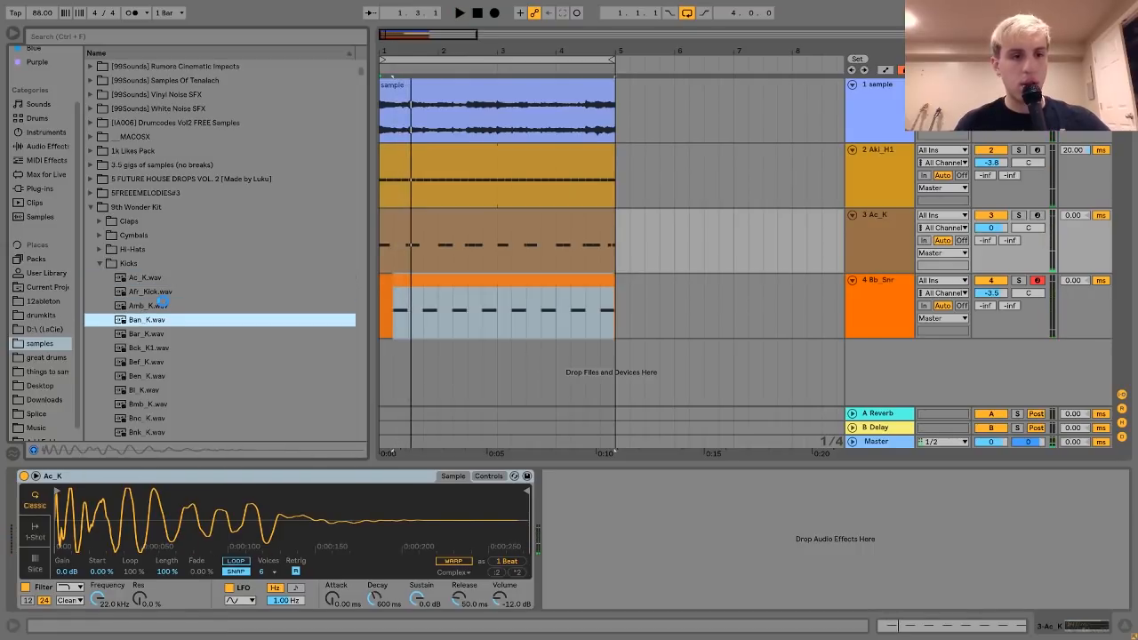
pyautogui.press('Return')
# Add EQ Eight to the Ban_K track with a band 8 high cut at 1.04 kHz and Q 2.29, and set the track volume to -0.4 dB
pyautogui.click(46, 146)
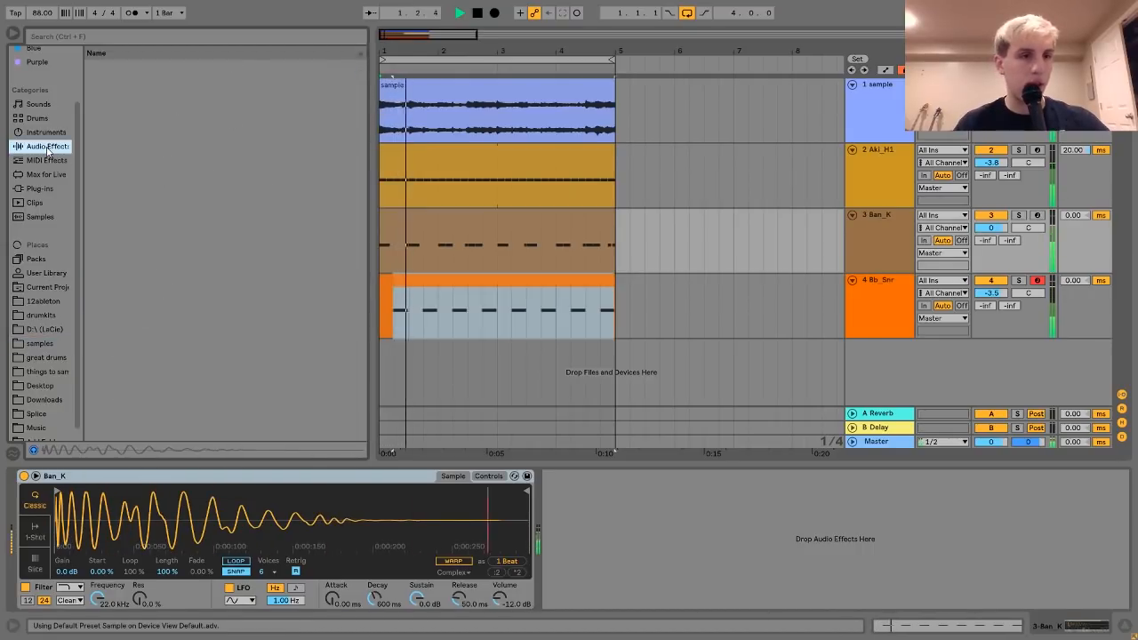
pyautogui.doubleClick(108, 69)
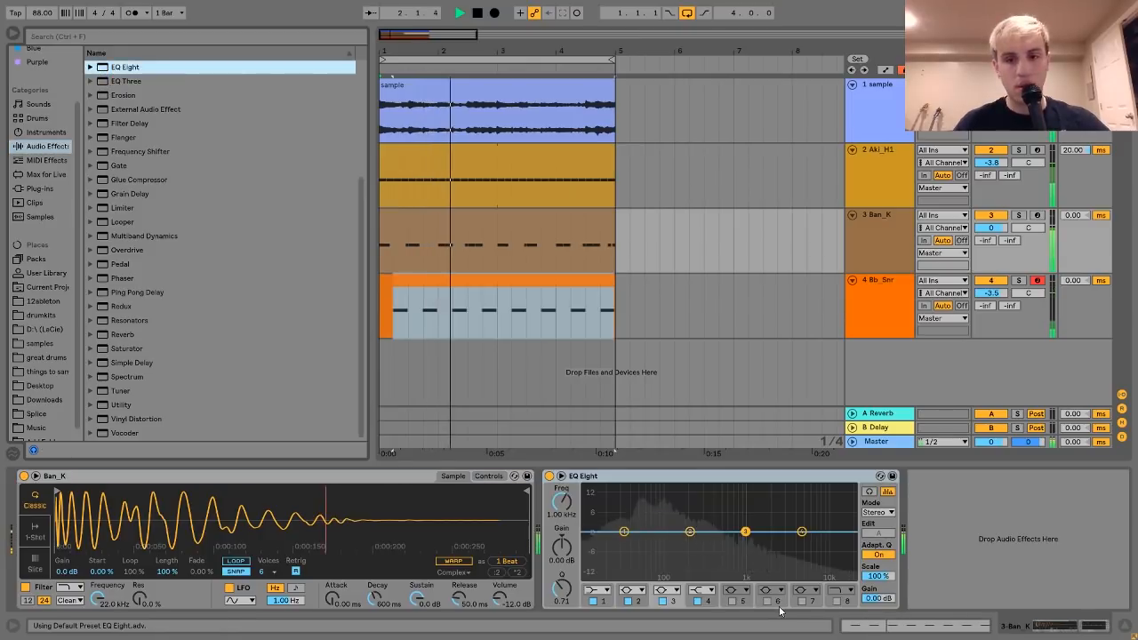
pyautogui.click(836, 601)
pyautogui.moveTo(846, 543); pyautogui.dragTo(745, 522)
pyautogui.moveTo(992, 228); pyautogui.dragTo(992, 230)
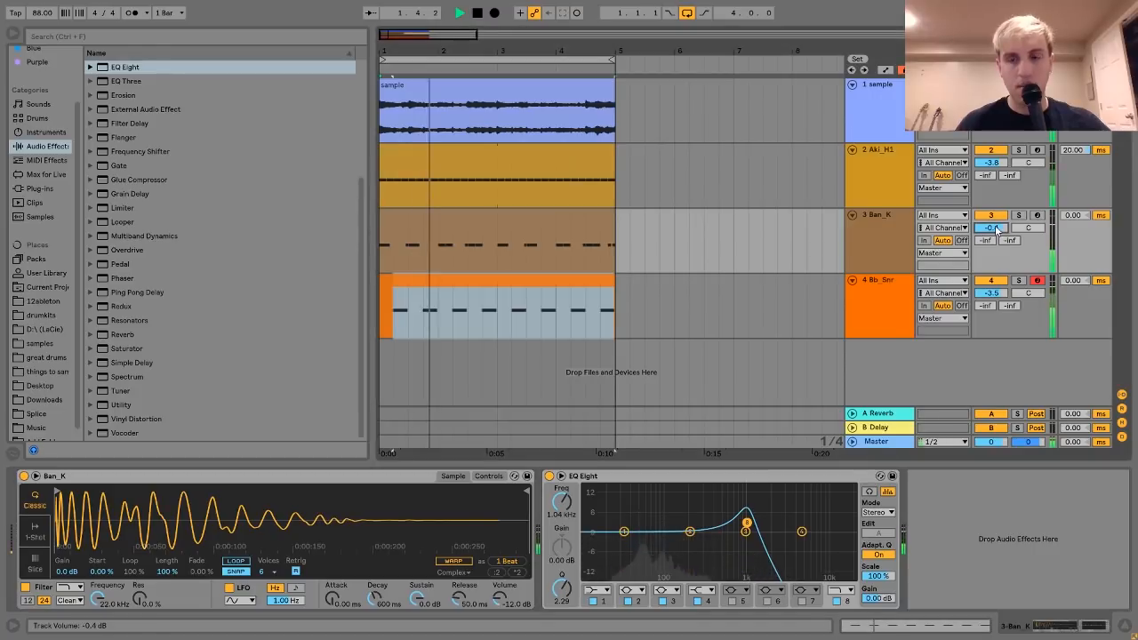
# Add a Compressor to the sample track, sidechained from 3-Ban K with a threshold of -27.2 dB, and play the beat
pyautogui.click(868, 120)
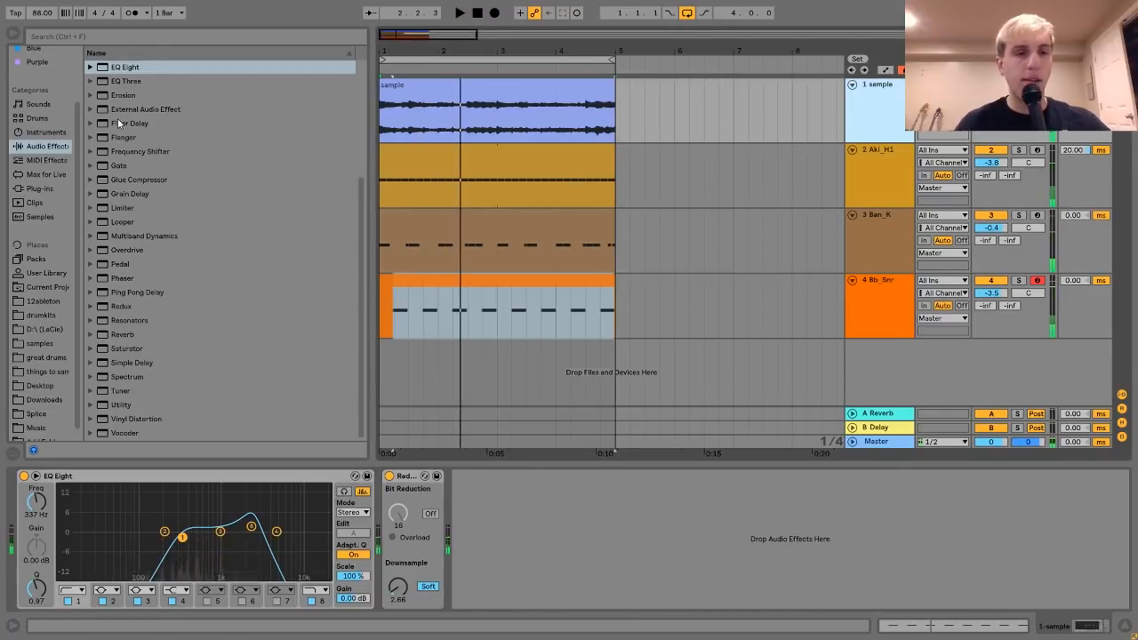
pyautogui.scroll(6, 166, 184)
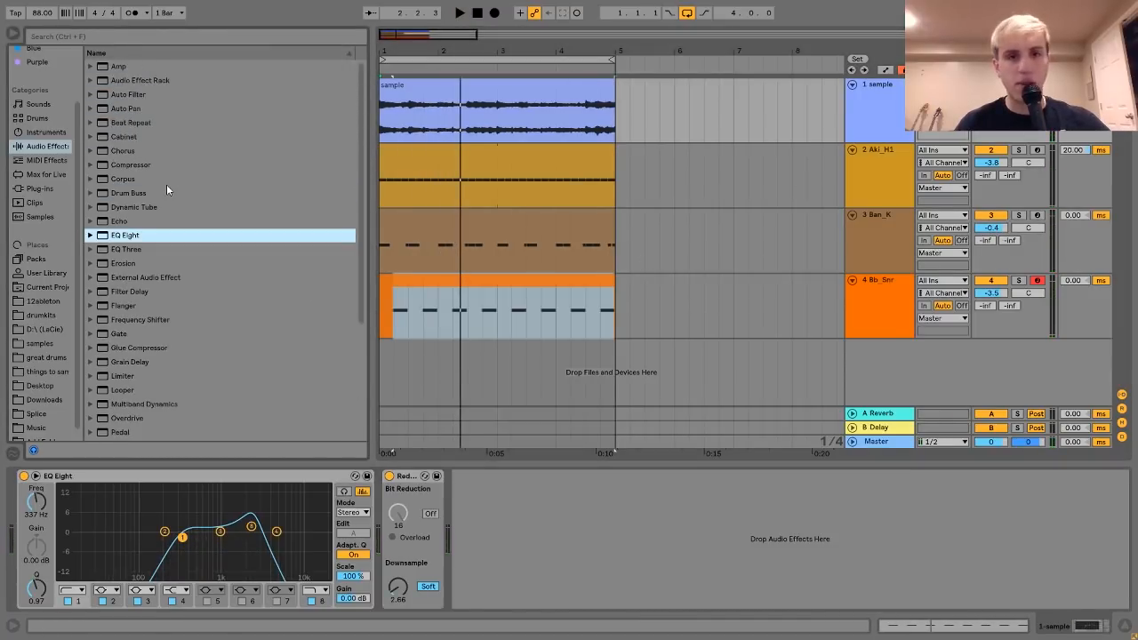
pyautogui.click(124, 166)
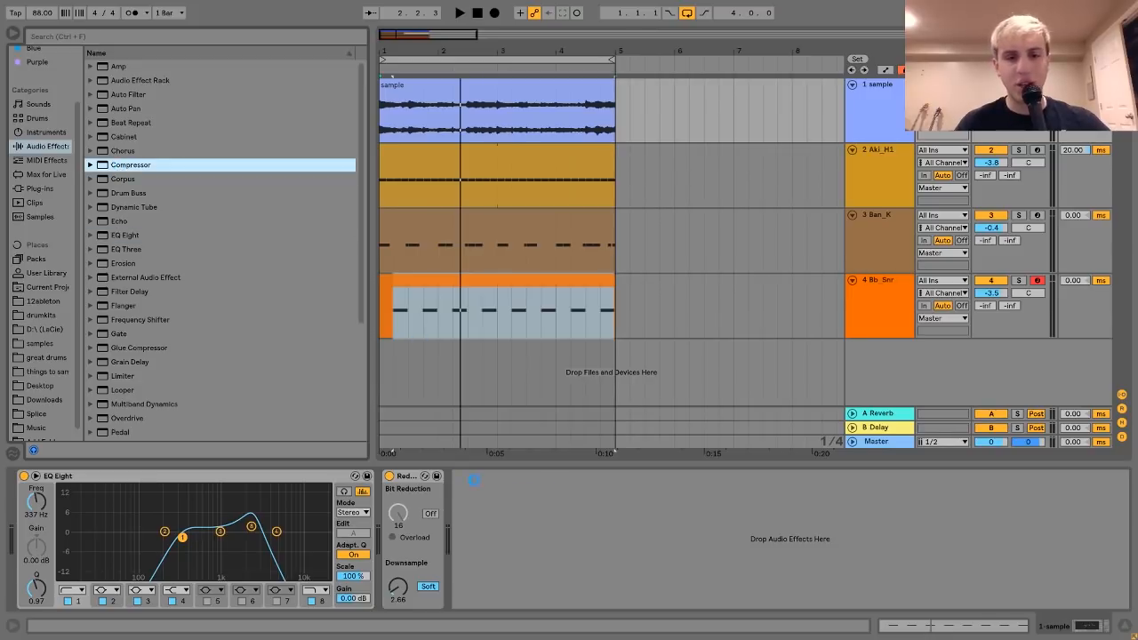
pyautogui.click(471, 478)
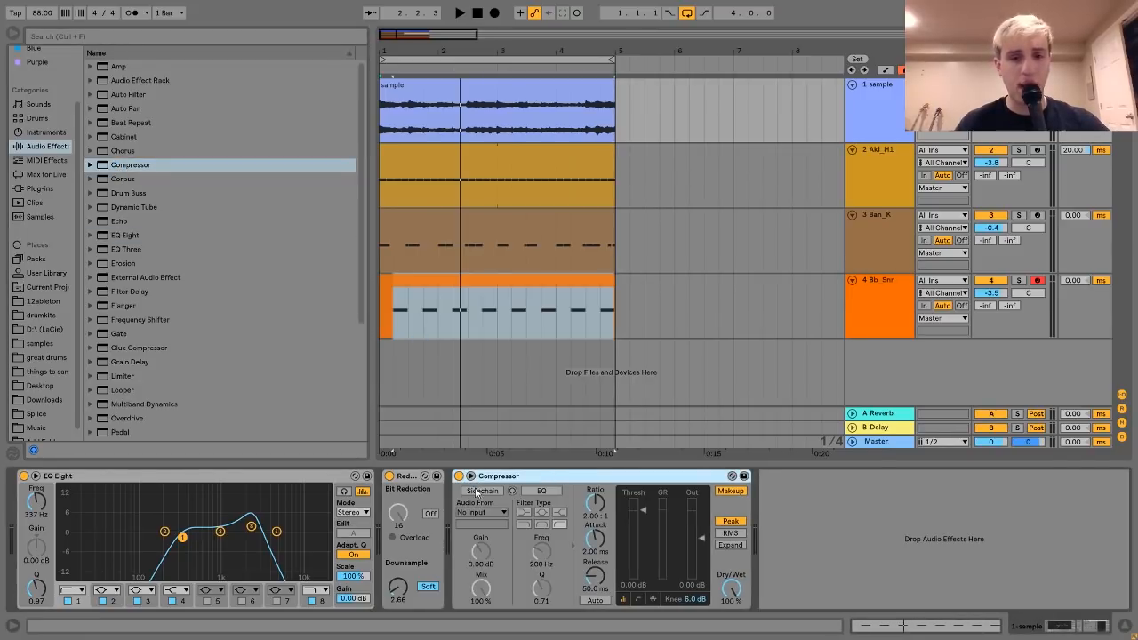
pyautogui.click(485, 513)
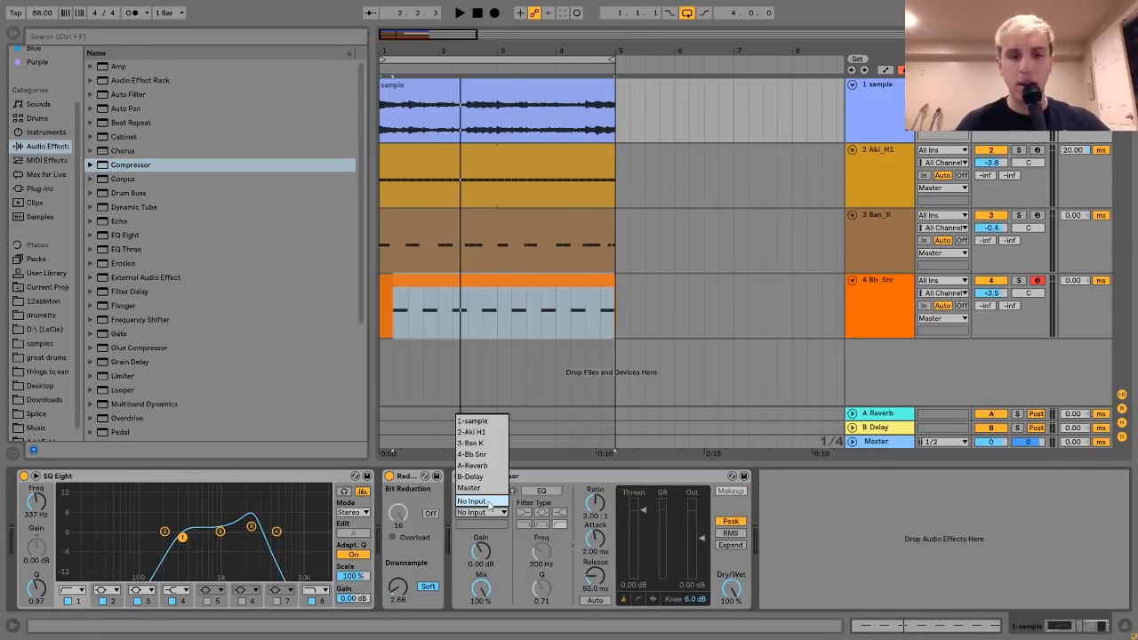
pyautogui.click(472, 443)
pyautogui.press('space')
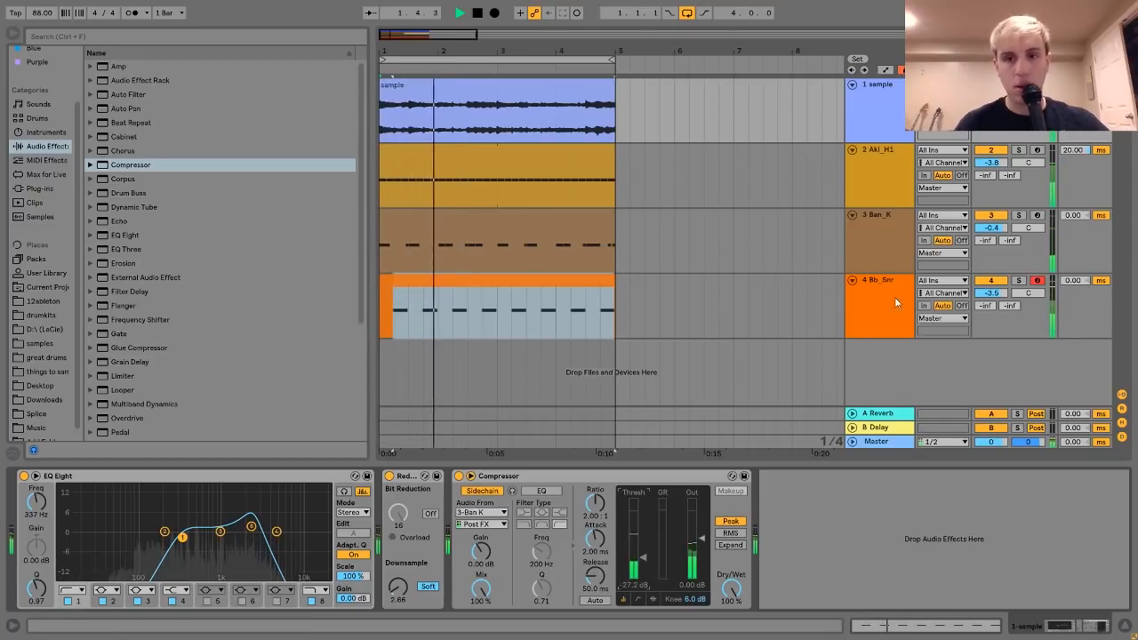
# Examine the Ban_K kick's Simpler controls, including its filter, LFO and amplitude envelope, and stop playback
pyautogui.click(886, 227)
pyautogui.click(487, 478)
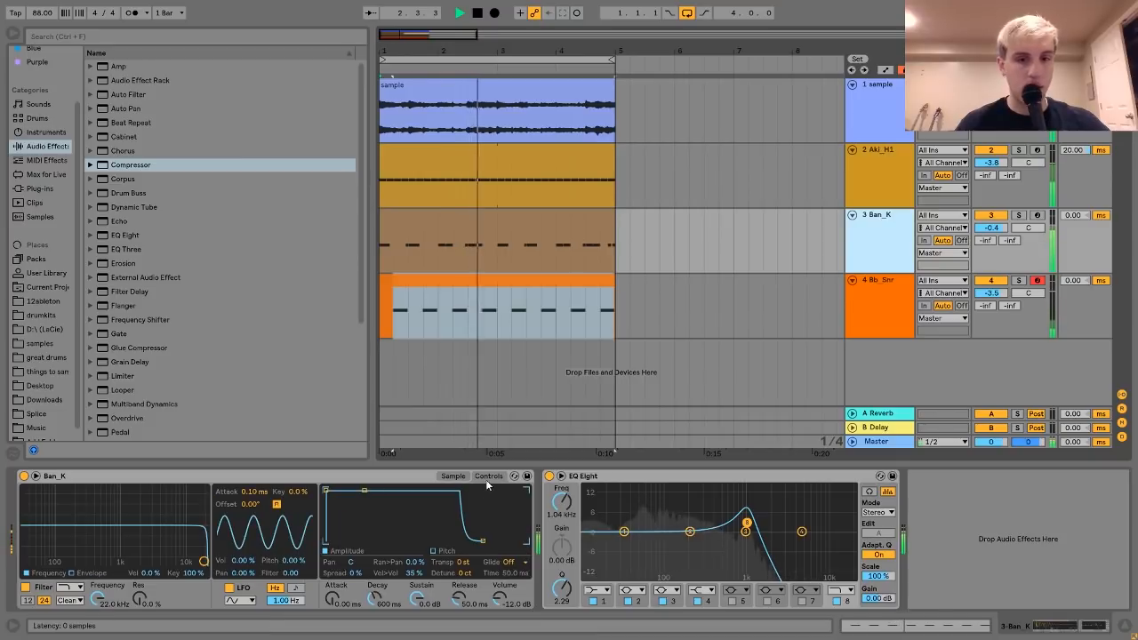
pyautogui.press('space')
# Add a warp marker just after 2.3.4 in the sample clip, shift it slightly later to just before 2.4, and check the timing
pyautogui.doubleClick(456, 88)
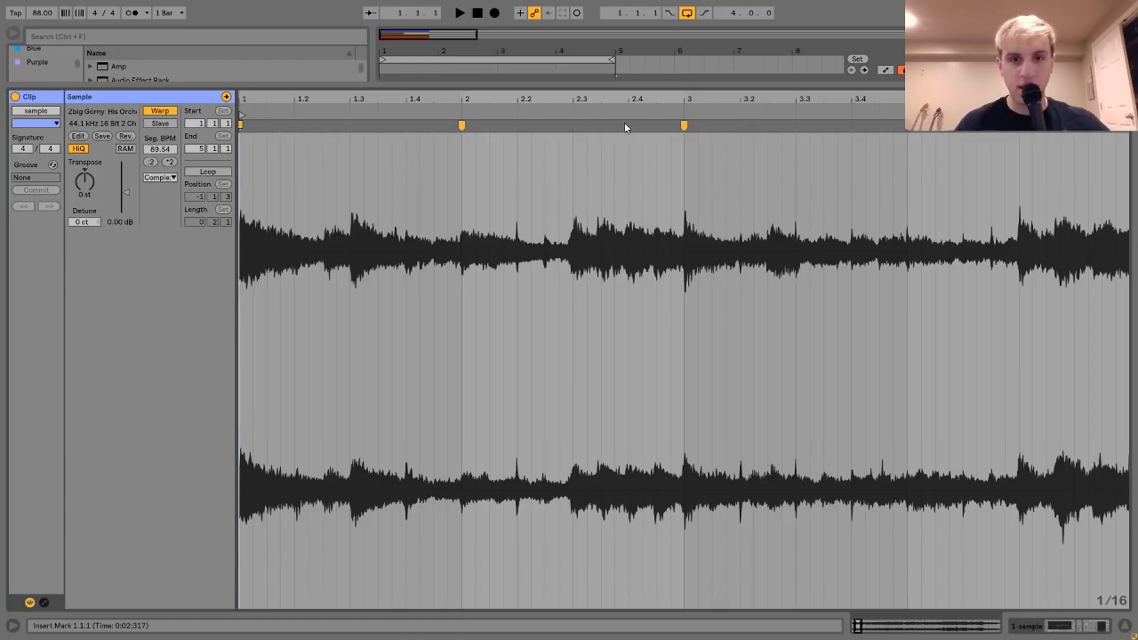
pyautogui.doubleClick(621, 127)
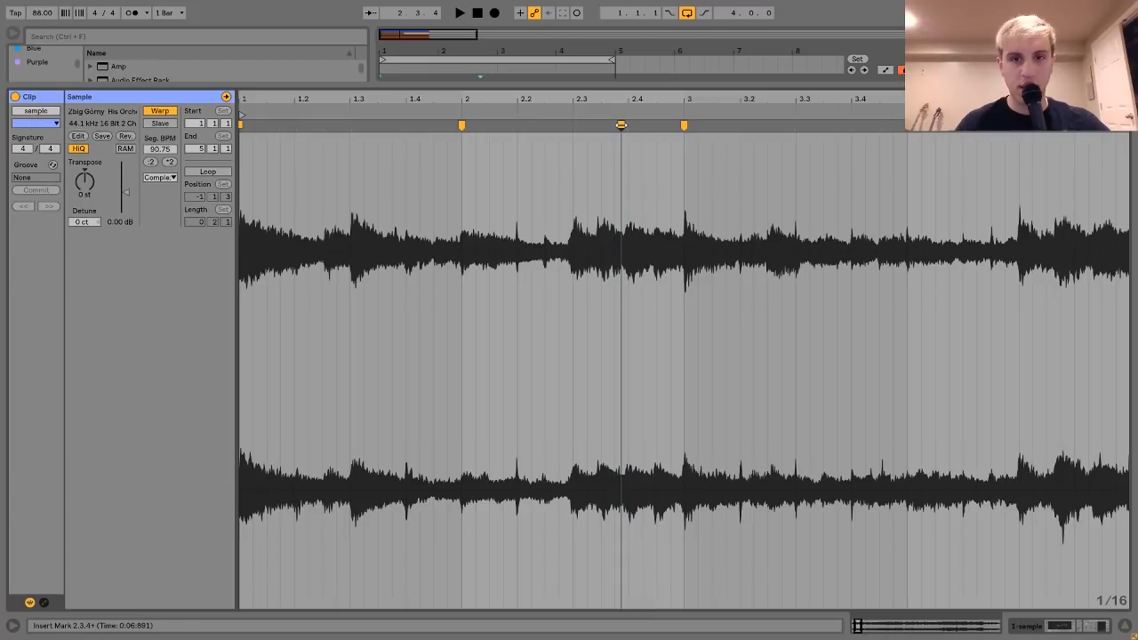
pyautogui.moveTo(622, 125); pyautogui.dragTo(631, 126)
pyautogui.press('space')
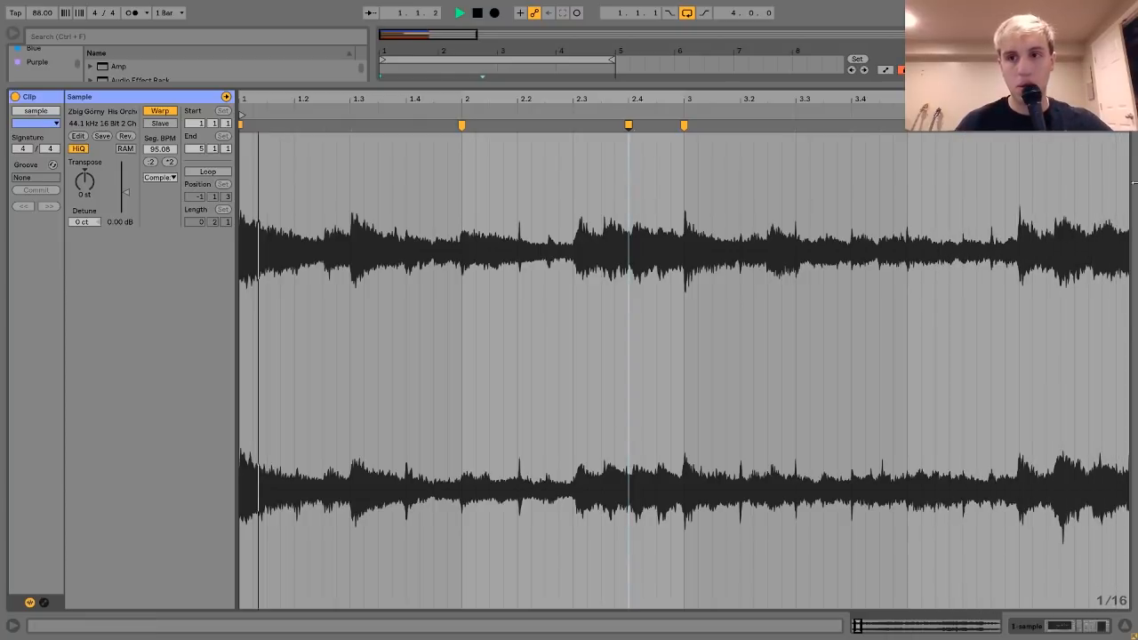
pyautogui.click(1043, 628)
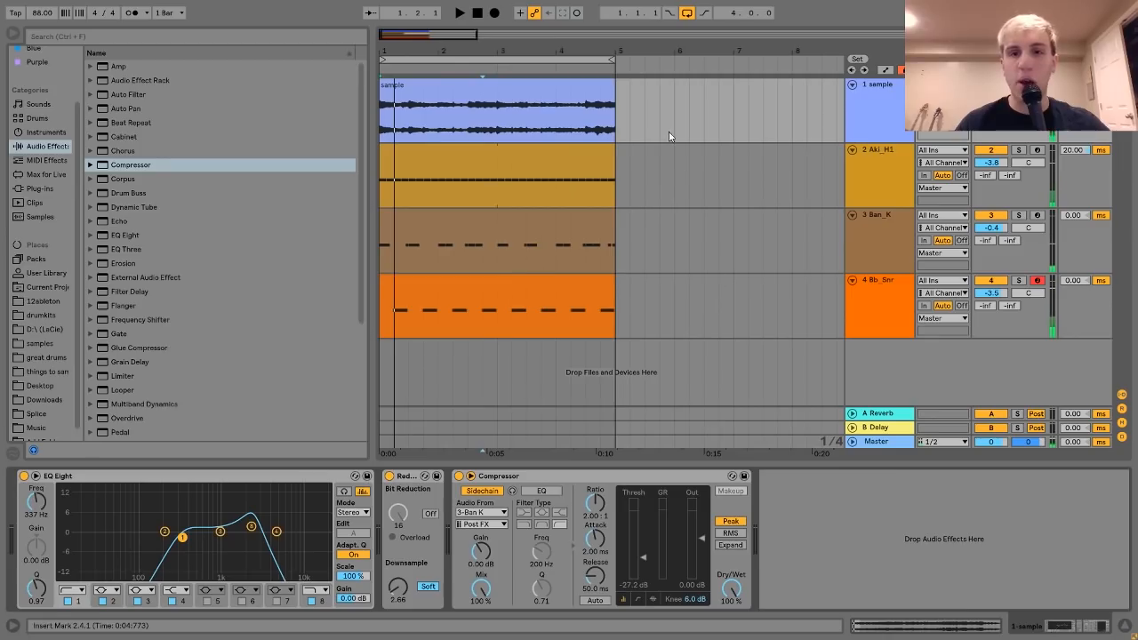
# Insert a new MIDI track below the sample track and load Operator on it
pyautogui.click(893, 118)
pyautogui.hotkey('ctrl', 'shift', 't')
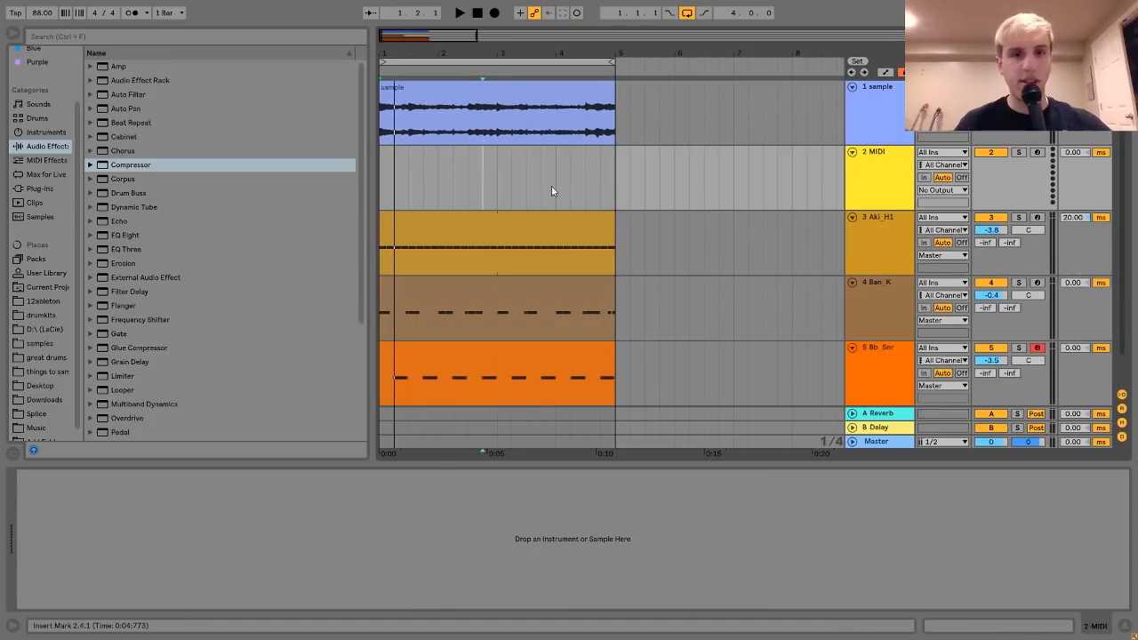
pyautogui.click(35, 133)
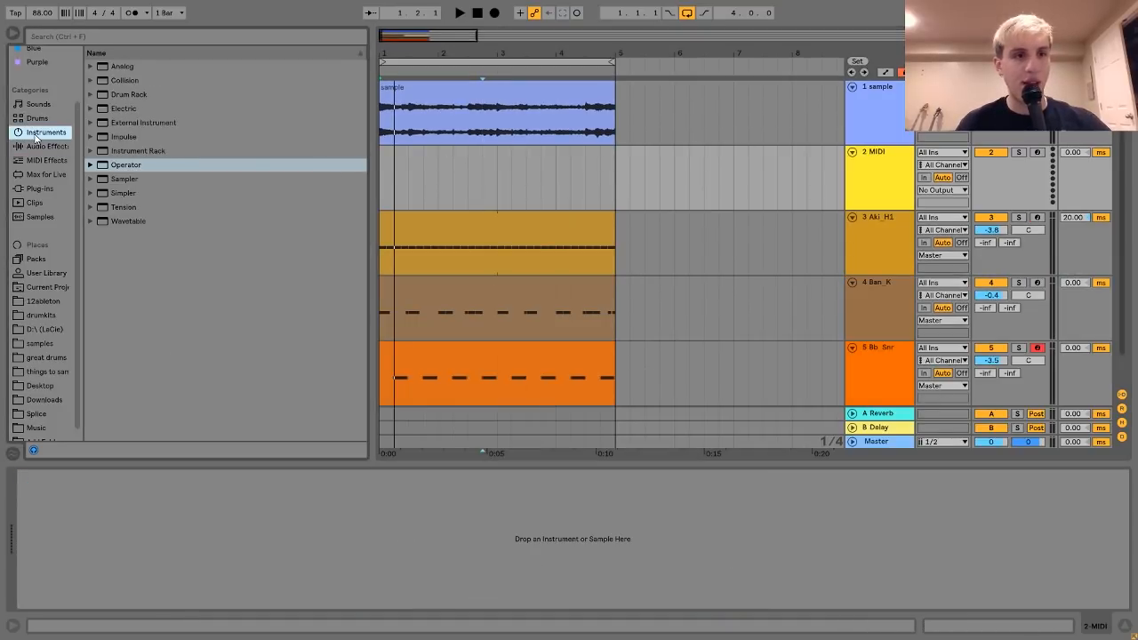
pyautogui.click(114, 168)
pyautogui.doubleClick(114, 168)
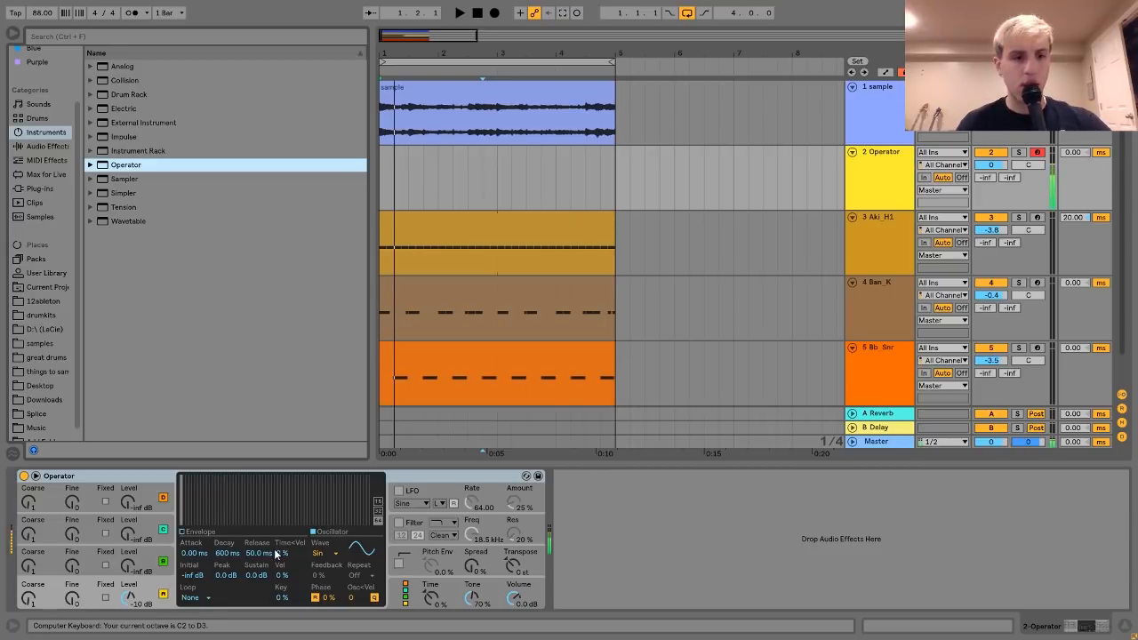
# Switch Operator to the parallel oscillator algorithm and set oscillator B to the SwD wave at -17 dB
pyautogui.click(404, 597)
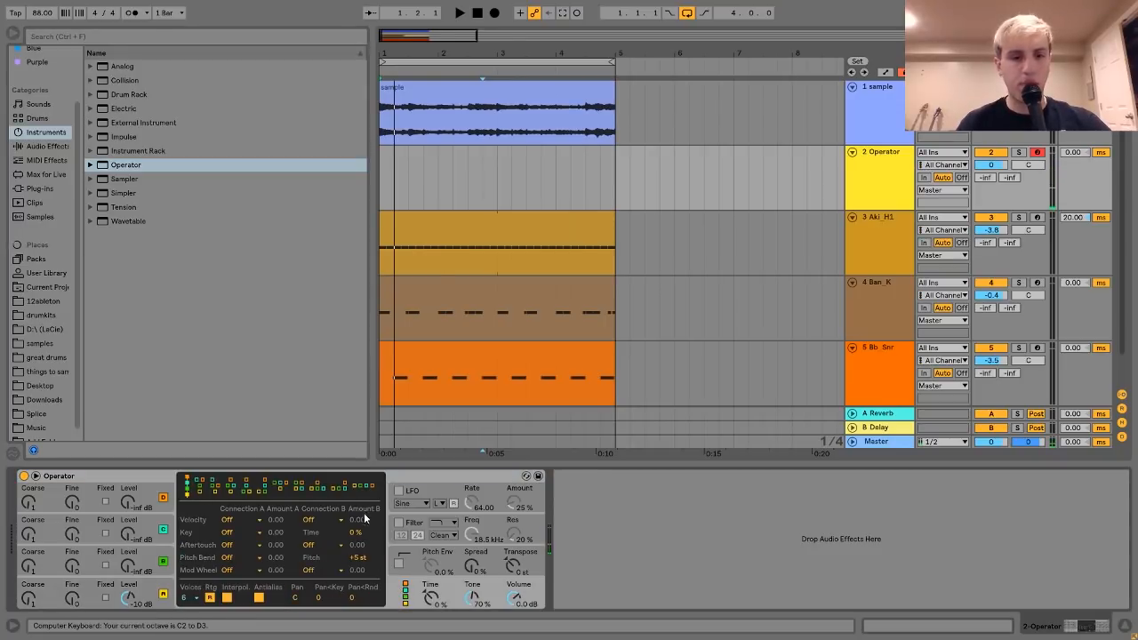
pyautogui.moveTo(127, 569); pyautogui.dragTo(125, 563)
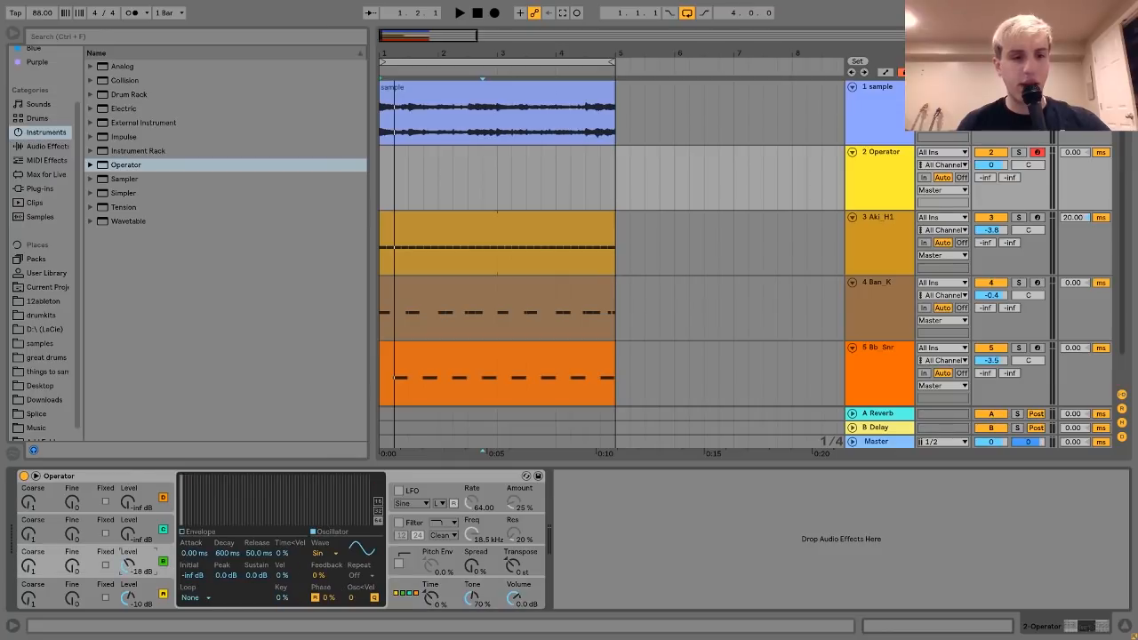
pyautogui.click(316, 554)
pyautogui.click(322, 410)
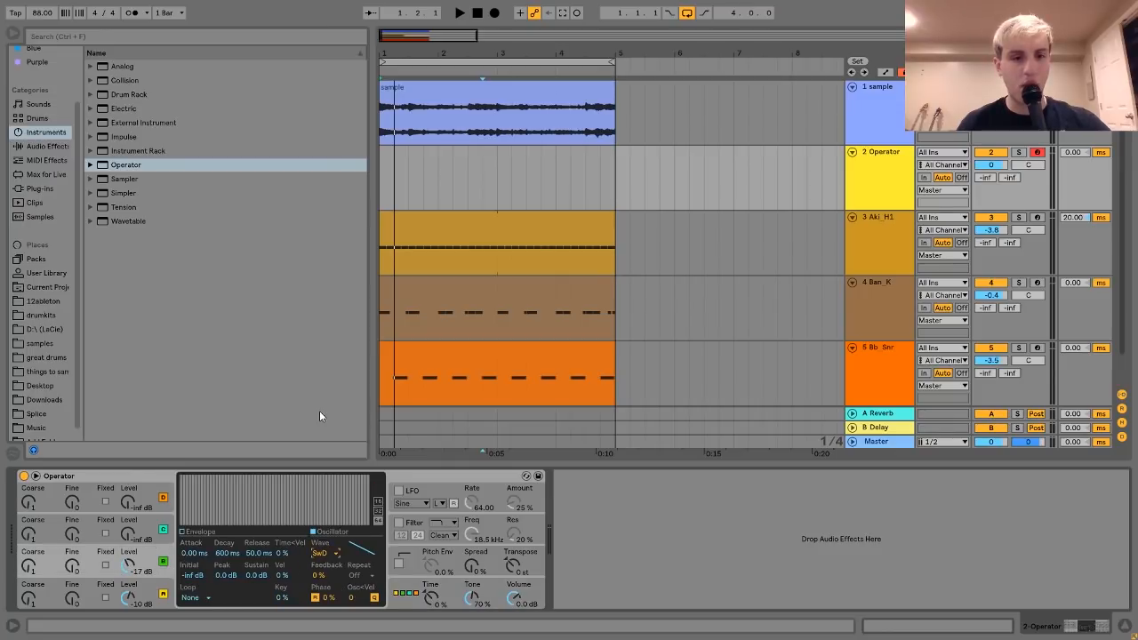
# Compare Operator's oscillators A and B by switching each one off and on in turn while playing notes
pyautogui.click(108, 591)
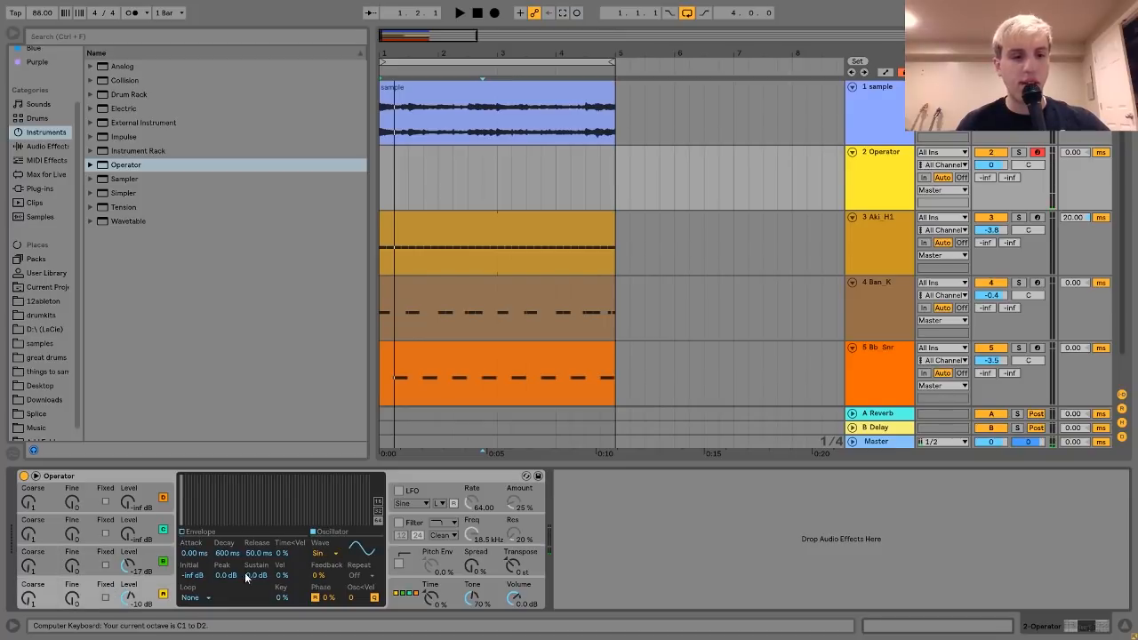
pyautogui.click(163, 562)
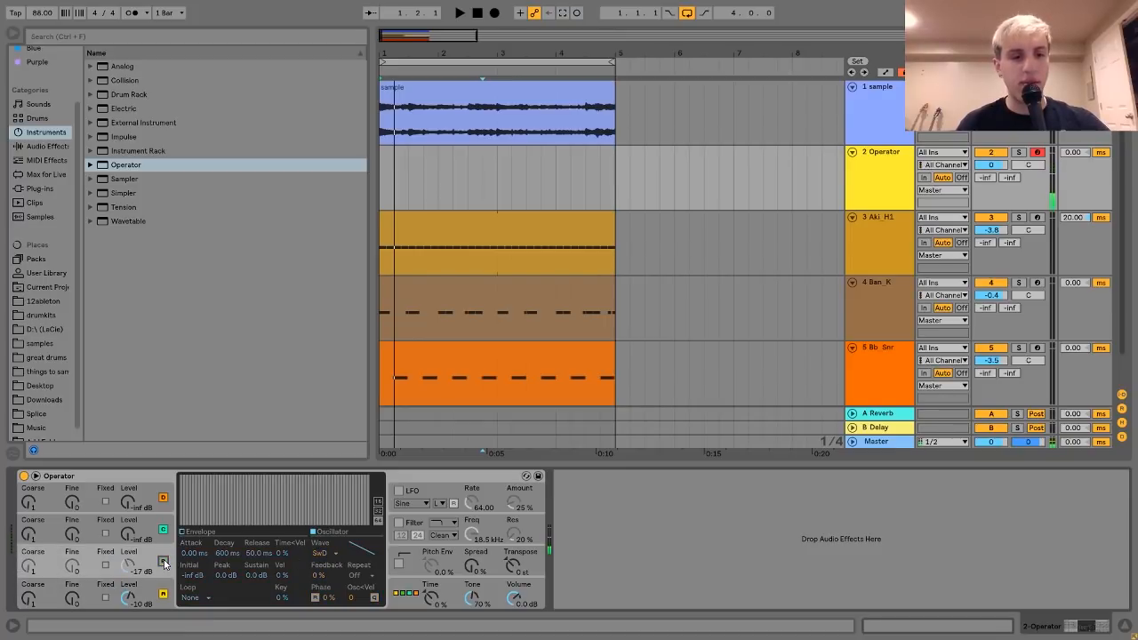
pyautogui.click(164, 595)
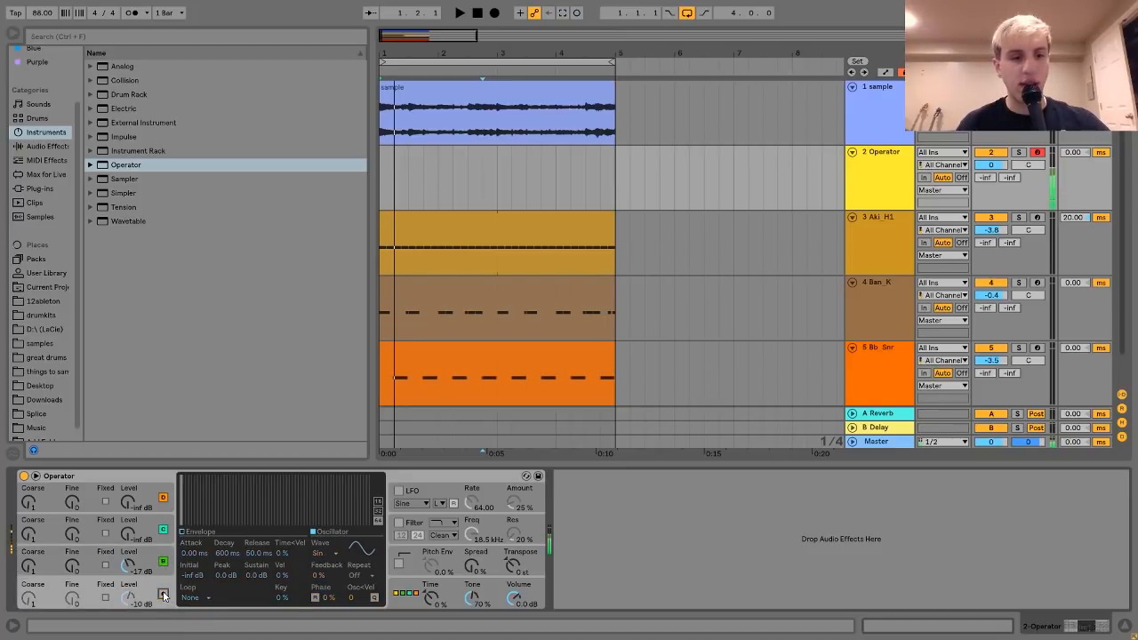
pyautogui.click(163, 595)
# Lower oscillator B's level to -28 dB and enable Operator's low-pass filter at 165 Hz
pyautogui.click(126, 562)
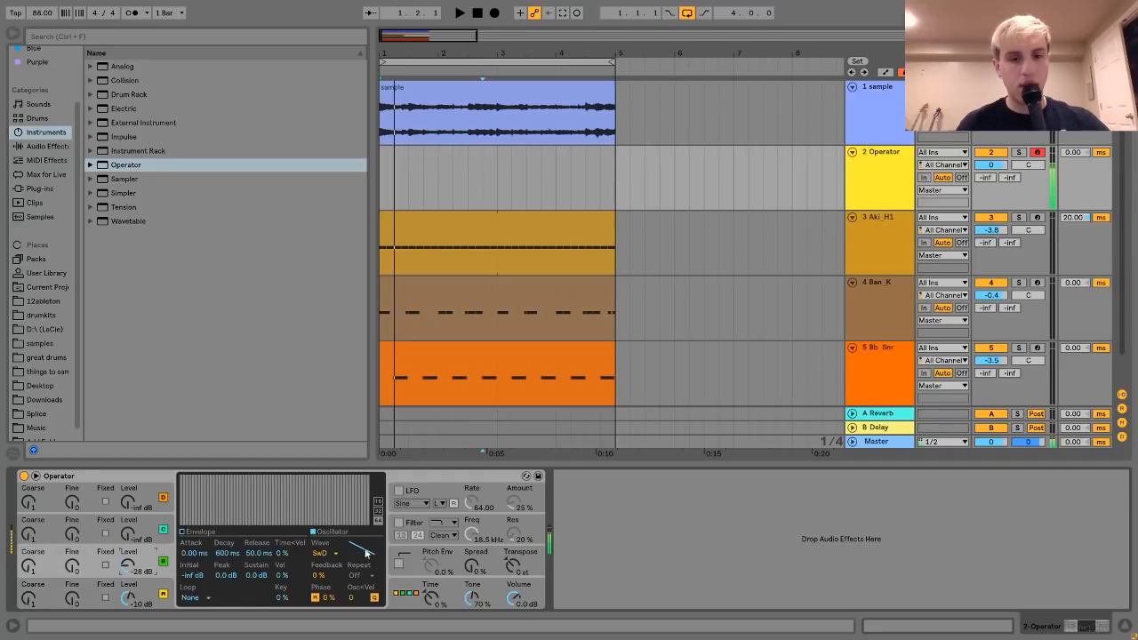
pyautogui.click(399, 525)
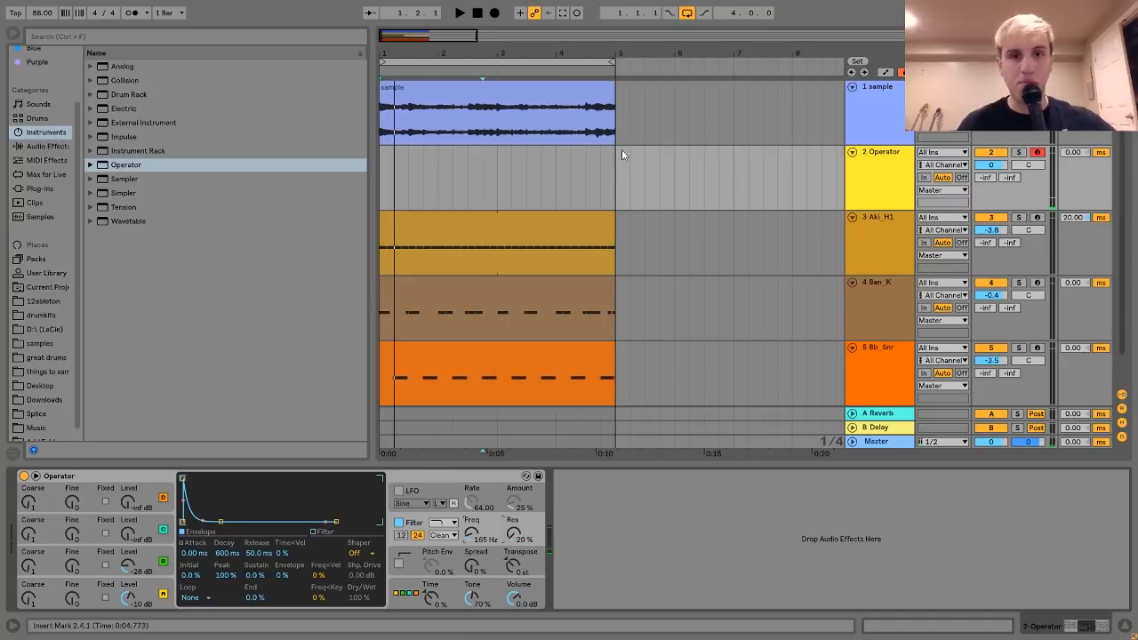
# Create an empty four-bar MIDI clip on the Operator track, spanning bars 1 to 4
pyautogui.moveTo(612, 163); pyautogui.dragTo(366, 170)
pyautogui.hotkey('ctrl', 'shift', 'm')
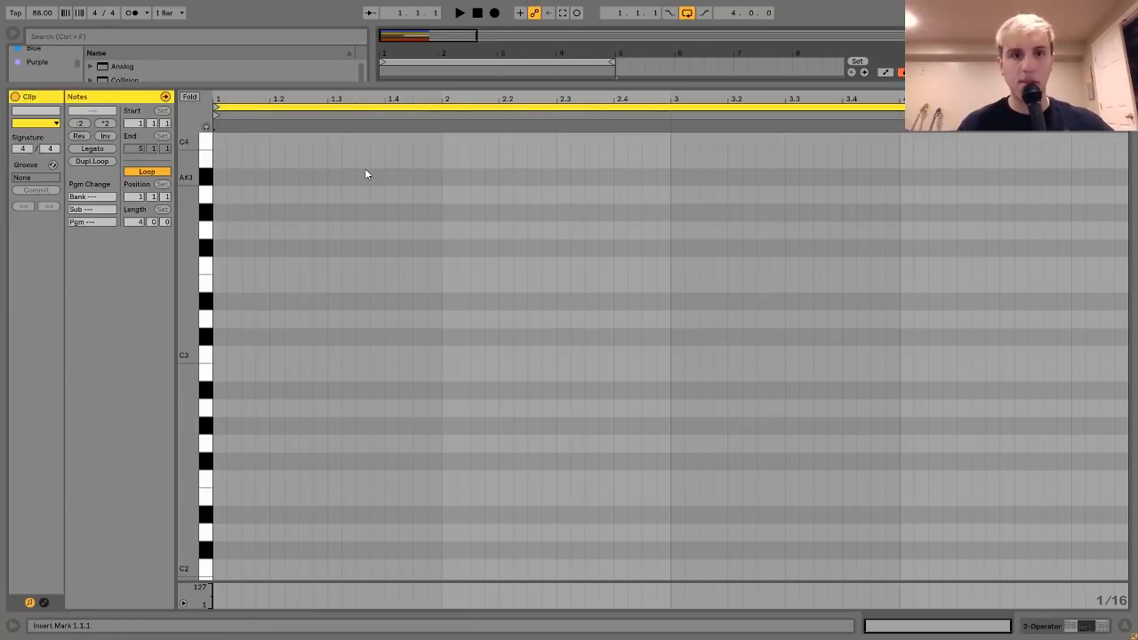
# Play the loop and try out bass notes on the computer MIDI keyboard in different octaves against the sample
pyautogui.press('space')
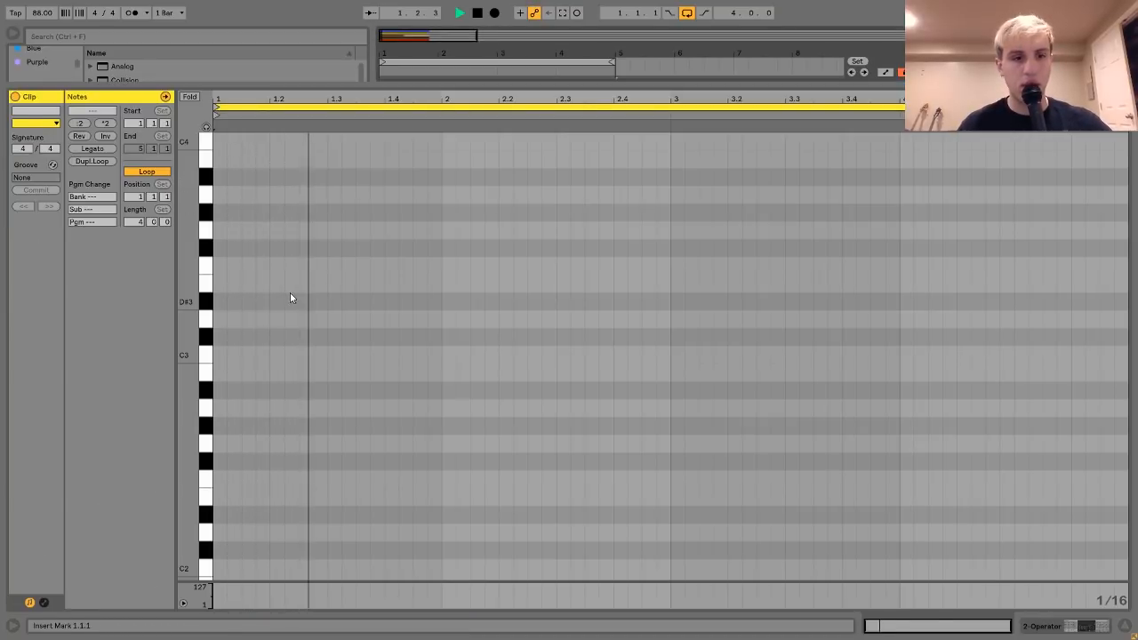
pyautogui.press('z')
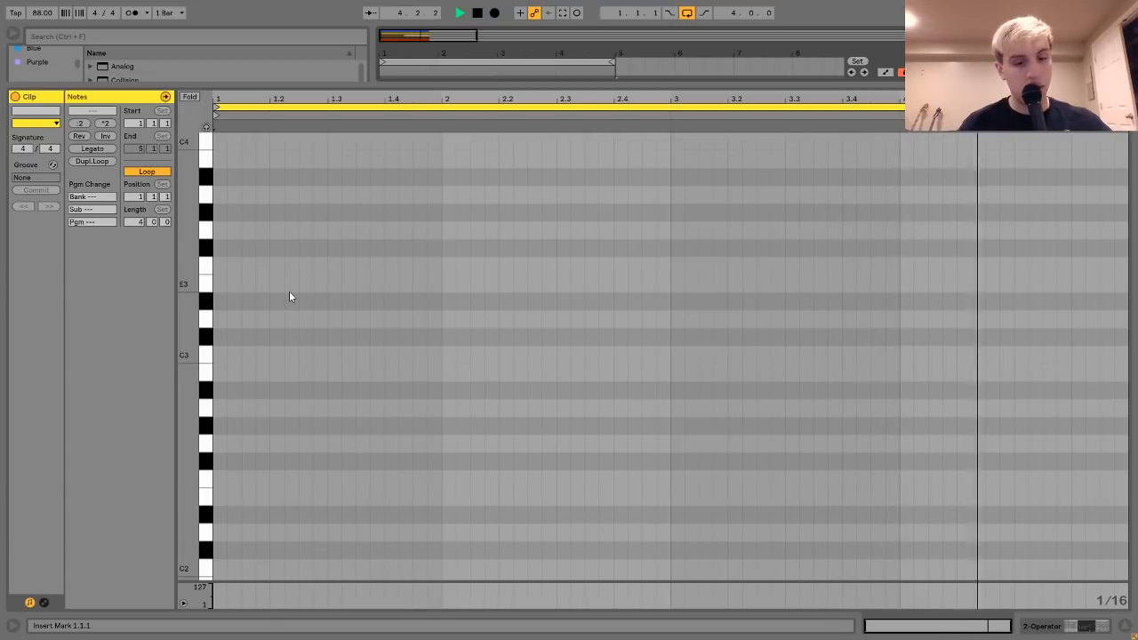
pyautogui.press('x')
pyautogui.press('a')
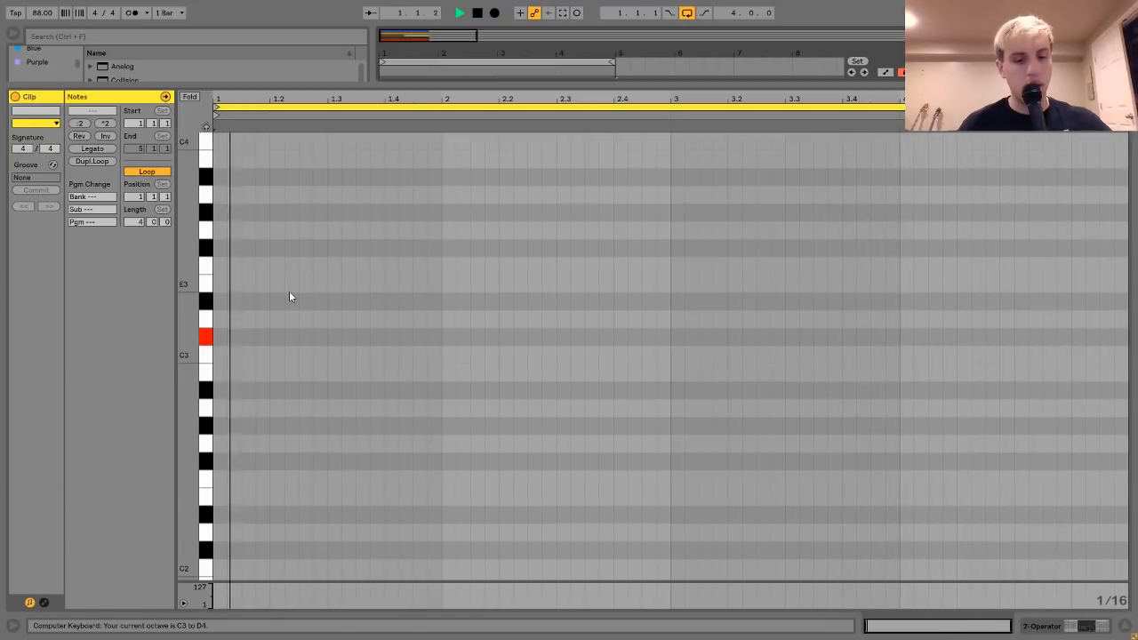
pyautogui.press('a')
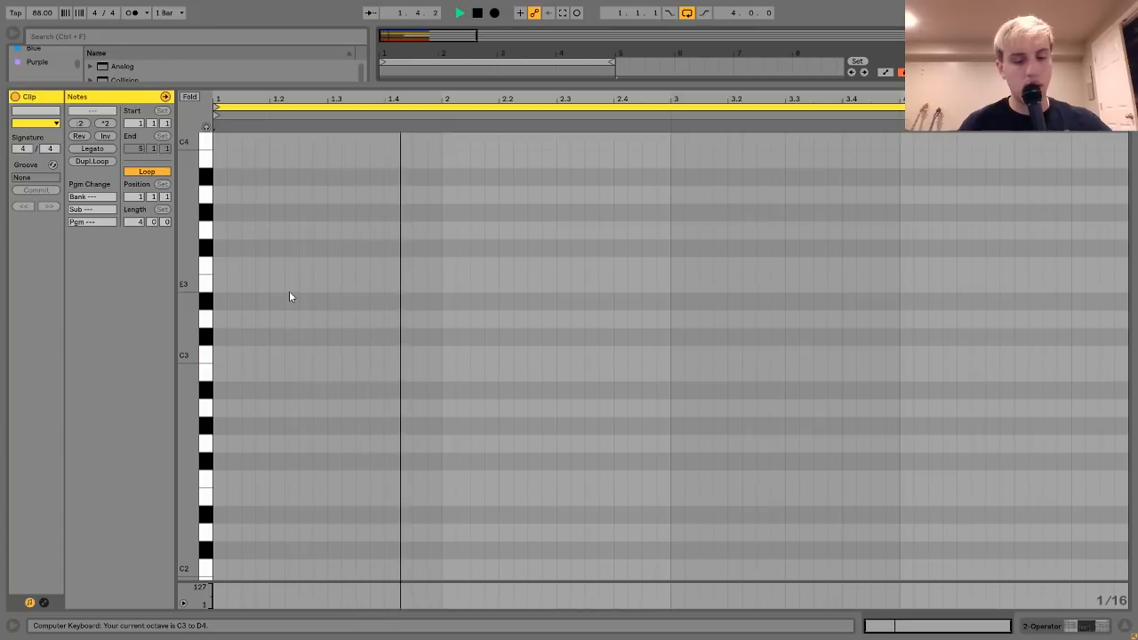
pyautogui.press('g')
pyautogui.press('g')
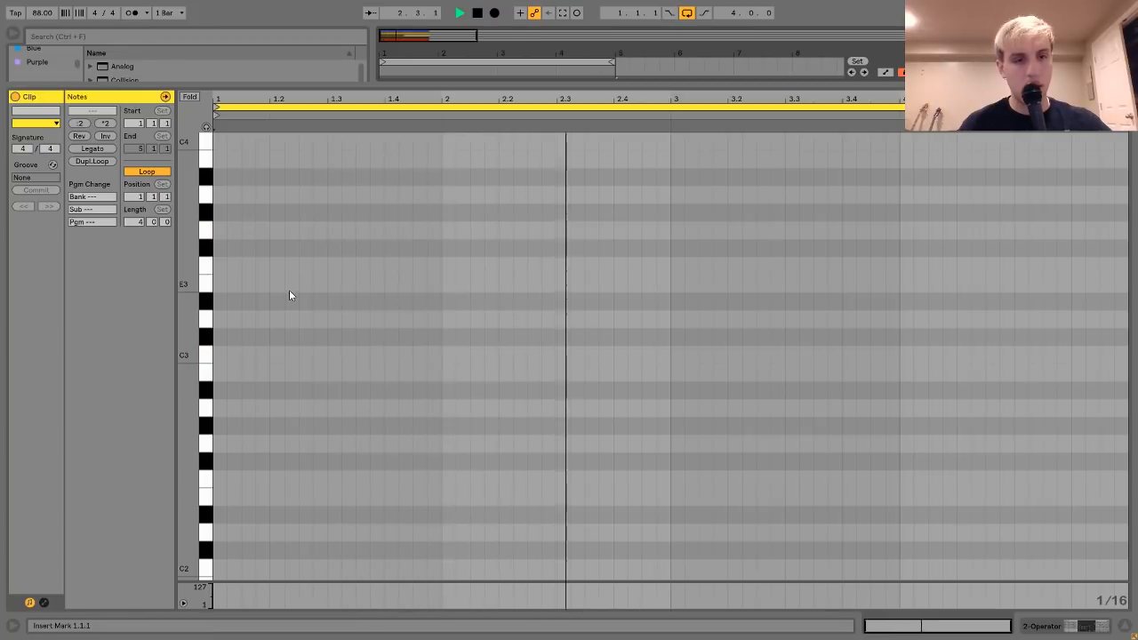
pyautogui.press('z')
pyautogui.press('g')
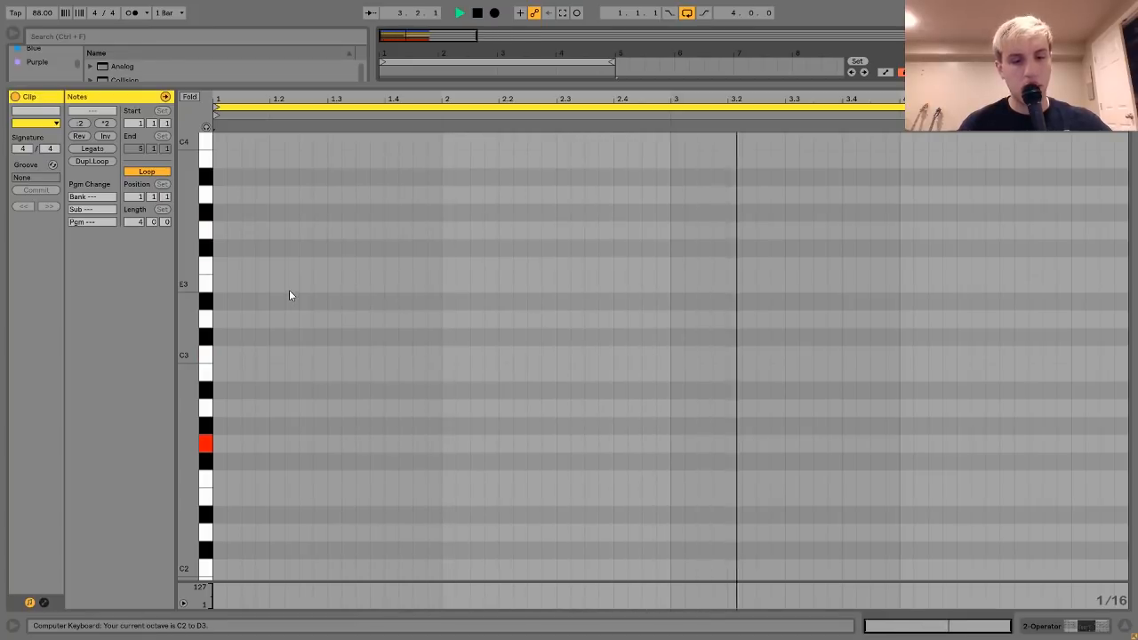
pyautogui.press('space')
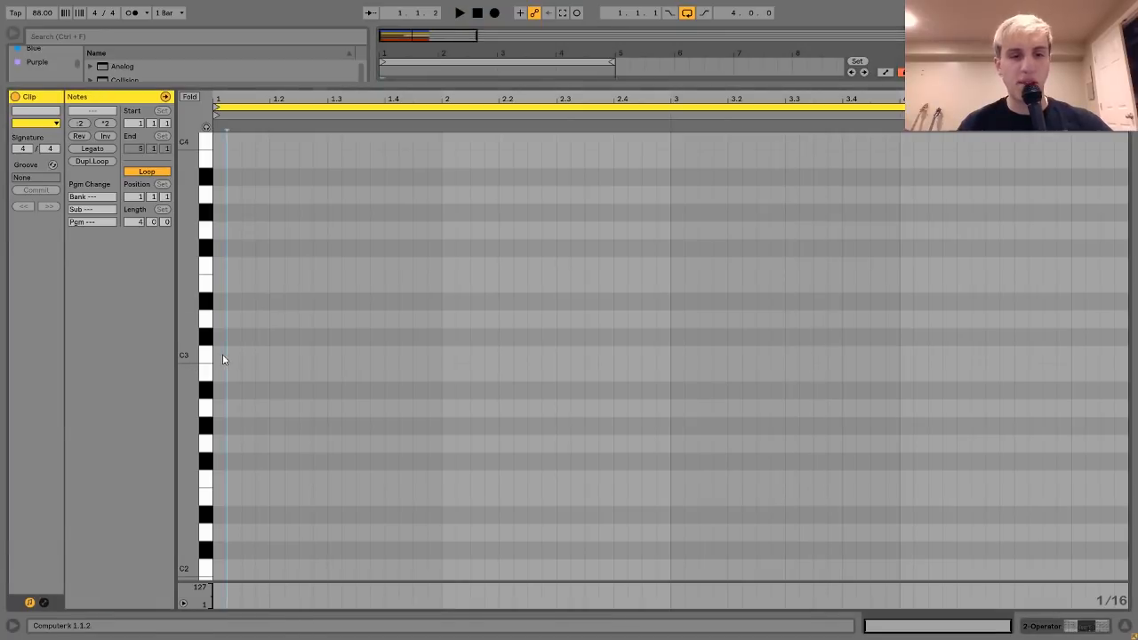
# Add a C3 note at 1.1.1 in the bass clip and lengthen it to two bars
pyautogui.doubleClick(222, 354)
pyautogui.hotkey('shift', 'Right')
pyautogui.hotkey('shift', 'Right')
pyautogui.hotkey('shift', 'Right')
pyautogui.hotkey('shift', 'Right')
pyautogui.hotkey('shift', 'Right')
pyautogui.hotkey('shift', 'Right')
pyautogui.hotkey('shift', 'Right')
pyautogui.hotkey('shift', 'Right')
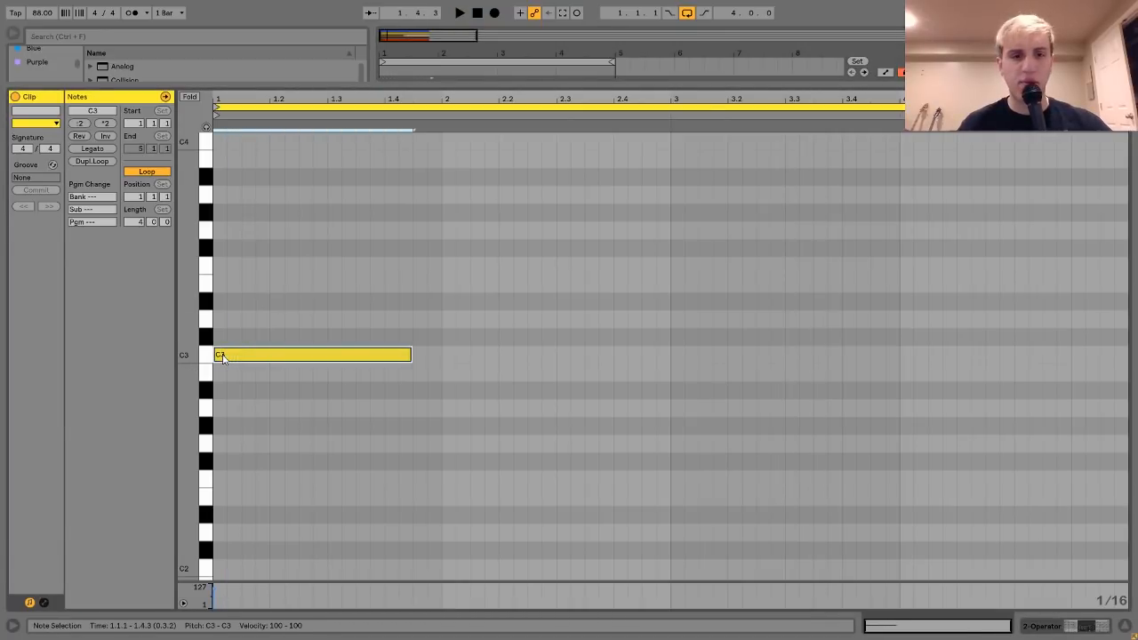
pyautogui.hotkey('shift', 'Right')
pyautogui.hotkey('shift', 'Right')
pyautogui.hotkey('shift', 'Right')
pyautogui.hotkey('shift', 'Right')
pyautogui.hotkey('shift', 'Right')
pyautogui.hotkey('shift', 'Right')
pyautogui.hotkey('shift', 'Right')
pyautogui.hotkey('shift', 'Right')
pyautogui.hotkey('shift', 'Right')
pyautogui.hotkey('shift', 'Right')
pyautogui.hotkey('shift', 'Right')
pyautogui.hotkey('shift', 'Right')
pyautogui.hotkey('shift', 'Right')
pyautogui.hotkey('shift', 'Right')
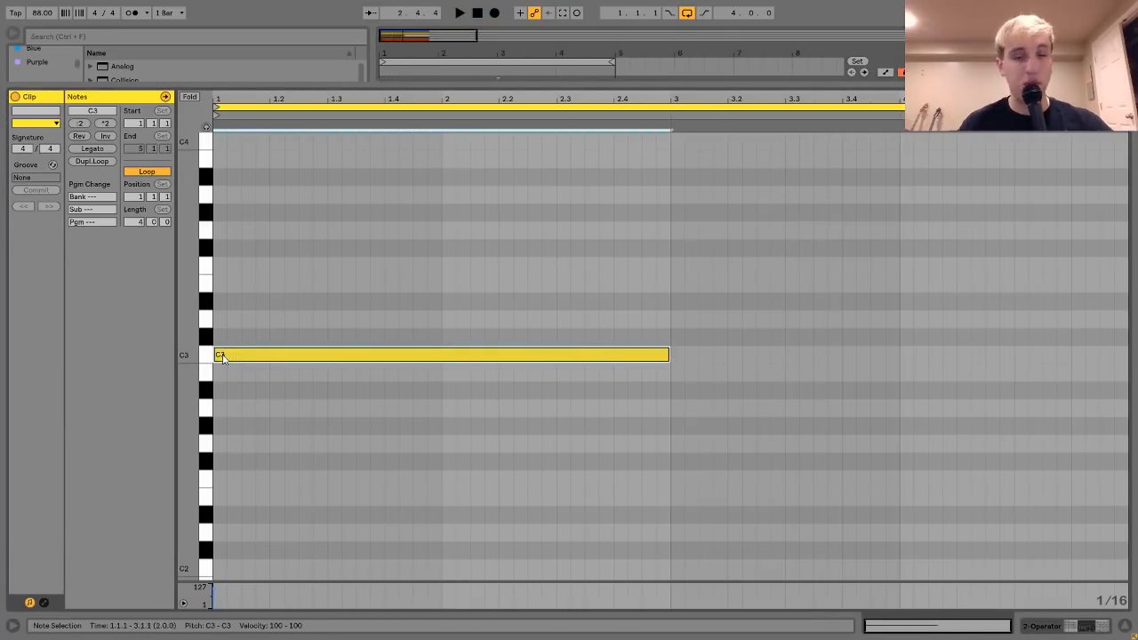
# Duplicate the two-bar note to 3.1.1 and move the copy down five semitones
pyautogui.hotkey('ctrl', 'd')
pyautogui.press('Down')
pyautogui.press('Down')
pyautogui.press('Down')
pyautogui.press('Down')
pyautogui.press('Down')
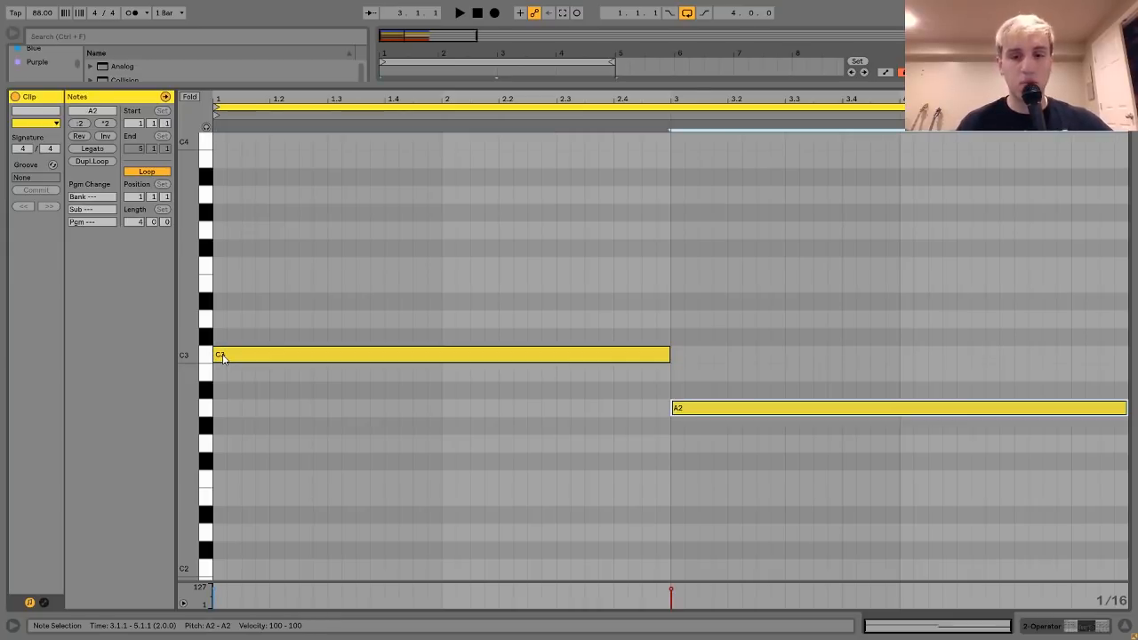
# Transpose both bass notes down two octaves to C1 and G0 and play the loop
pyautogui.hotkey('ctrl', 'a')
pyautogui.hotkey('shift', 'Down')
pyautogui.hotkey('shift', 'Down')
pyautogui.press('space')
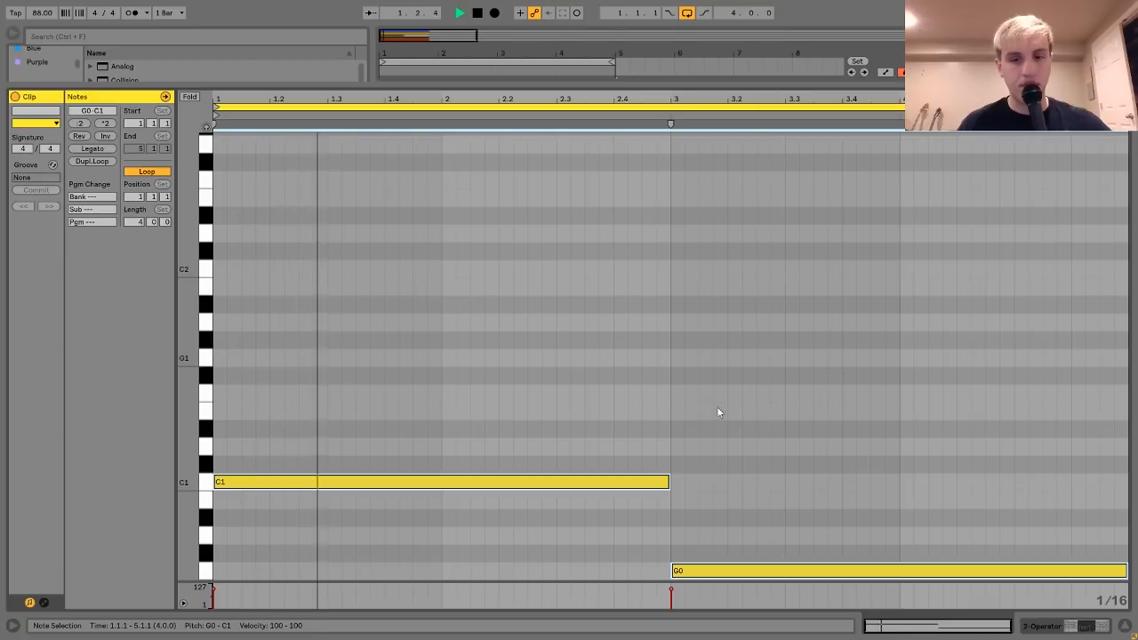
# Lower the Operator track's volume to -1.4 dB and copy the sample track's kick-sidechained Compressor onto it
pyautogui.click(1078, 625)
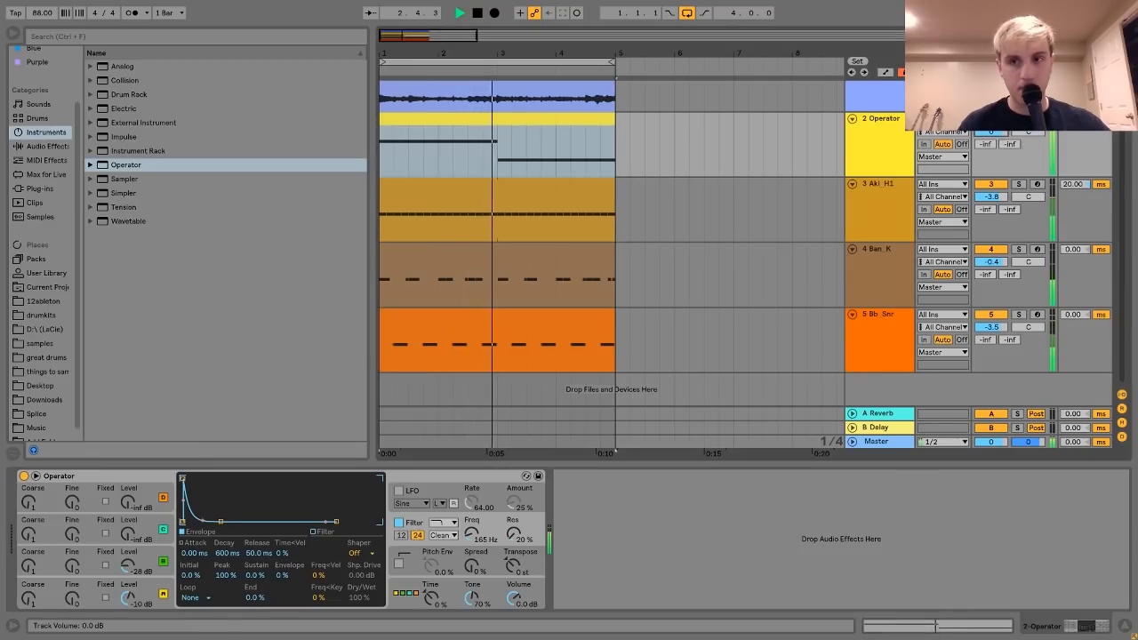
pyautogui.scroll(1, 934, 162)
pyautogui.click(800, 111)
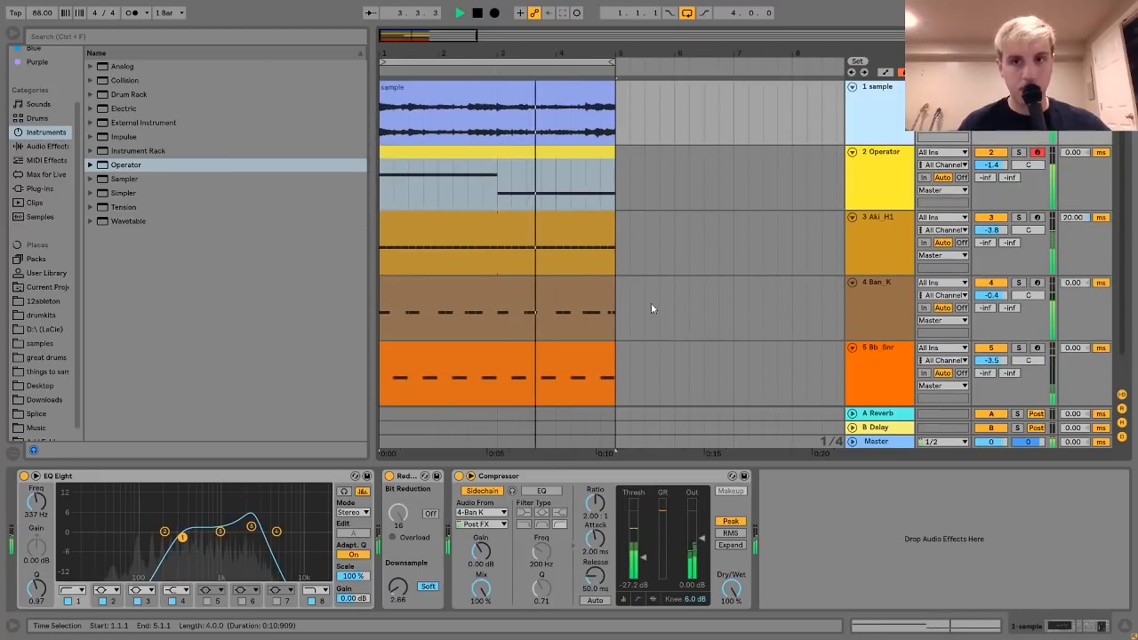
# Reopen the bass clip and shorten the C1 note at 1.1.1 to one beat
pyautogui.doubleClick(571, 168)
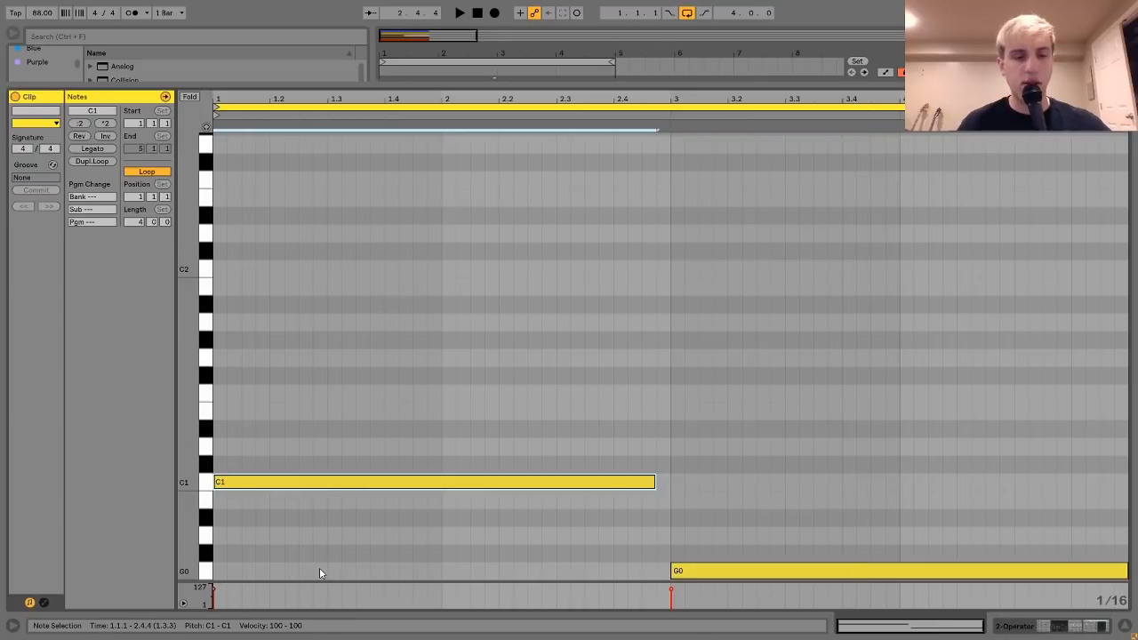
pyautogui.hotkey('shift', 'Left')
pyautogui.hotkey('shift', 'Left')
pyautogui.hotkey('shift', 'Left')
pyautogui.hotkey('shift', 'Left')
pyautogui.hotkey('shift', 'Left')
pyautogui.hotkey('shift', 'Left')
pyautogui.hotkey('shift', 'Left')
pyautogui.hotkey('shift', 'Left')
pyautogui.hotkey('shift', 'Left')
pyautogui.hotkey('shift', 'Left')
pyautogui.hotkey('shift', 'Left')
pyautogui.hotkey('shift', 'Left')
pyautogui.hotkey('shift', 'Left')
pyautogui.hotkey('shift', 'Left')
pyautogui.hotkey('shift', 'Left')
pyautogui.hotkey('shift', 'Left')
pyautogui.hotkey('shift', 'Left')
pyautogui.hotkey('shift', 'Left')
pyautogui.hotkey('shift', 'Left')
pyautogui.hotkey('shift', 'Left')
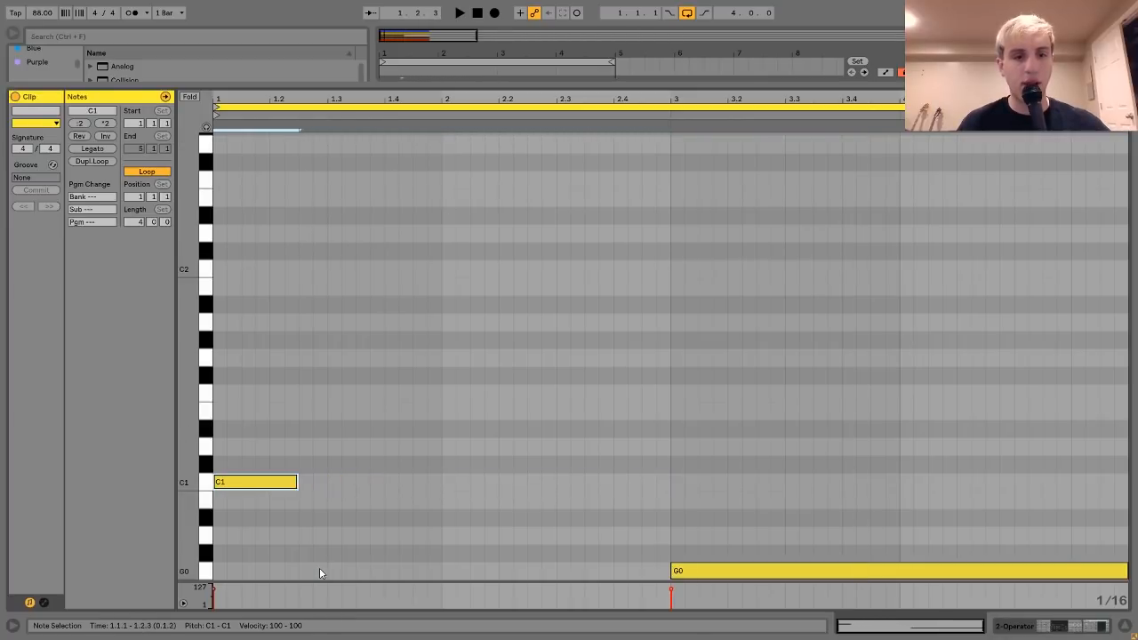
# Duplicate the C1 note, move the copy to 1.3.1 and shorten it to half a beat
pyautogui.hotkey('ctrl', 'd')
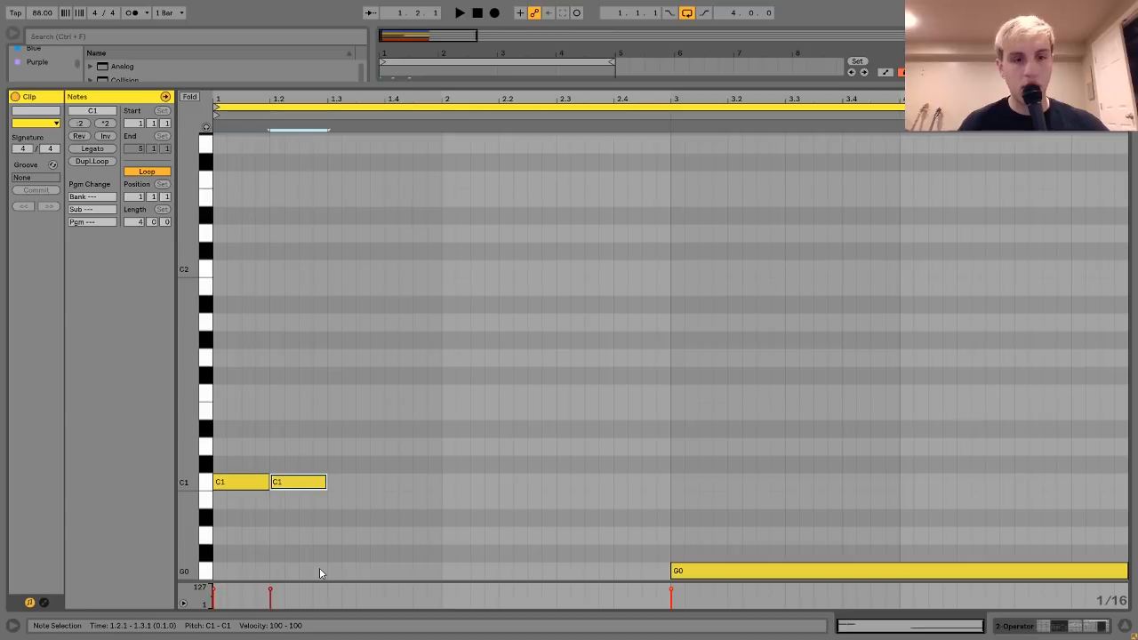
pyautogui.press('Right')
pyautogui.press('Right')
pyautogui.press('Right')
pyautogui.press('Right')
pyautogui.press('space')
pyautogui.hotkey('shift', 'Left')
pyautogui.hotkey('shift', 'Left')
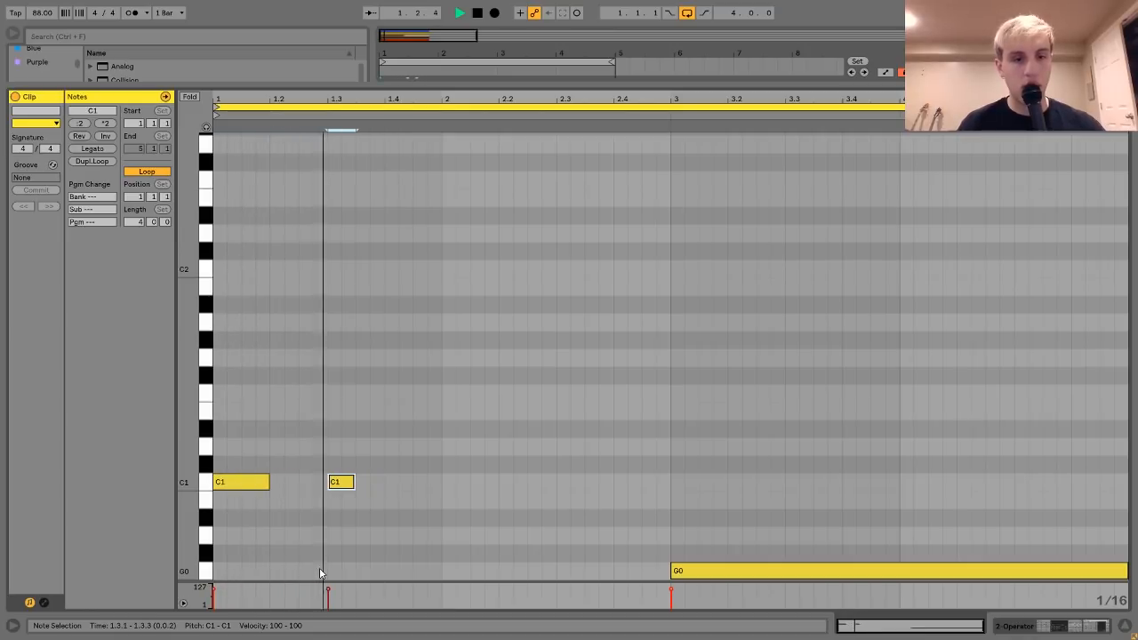
# Place a one-beat copy of the C1 note at 2.3.1 and add a half-beat C1 note at 2.4.3
pyautogui.press('space')
pyautogui.hotkey('ctrl', 'd')
pyautogui.press('Right')
pyautogui.press('Right')
pyautogui.press('Right')
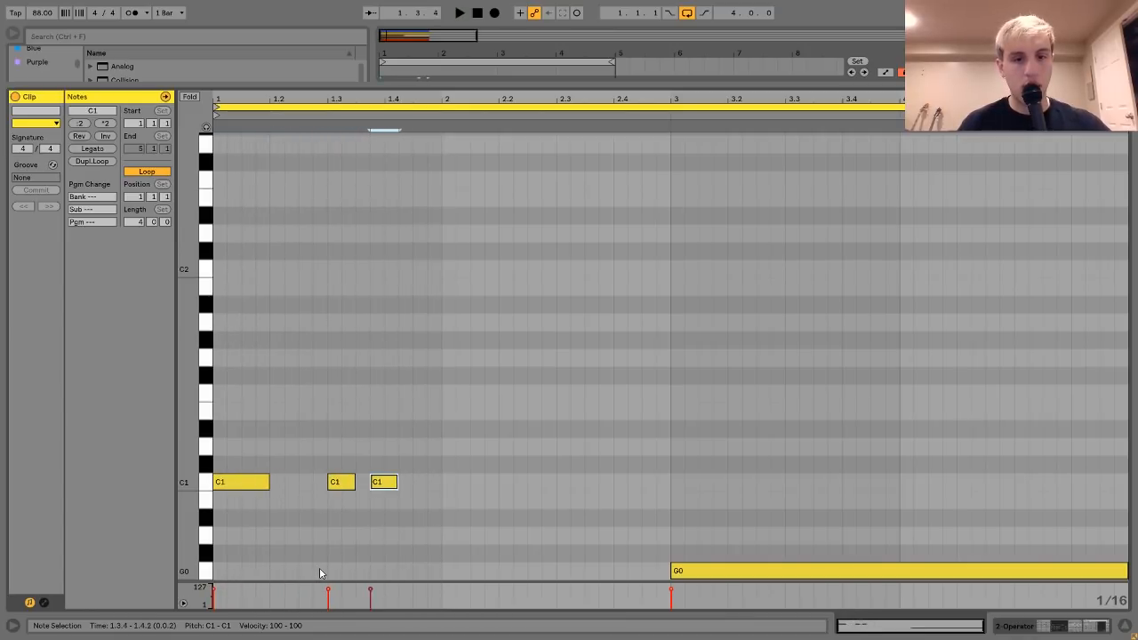
pyautogui.press('Right')
pyautogui.press('Right')
pyautogui.press('Right')
pyautogui.press('Right')
pyautogui.press('Right')
pyautogui.press('Right')
pyautogui.press('Right')
pyautogui.press('Right')
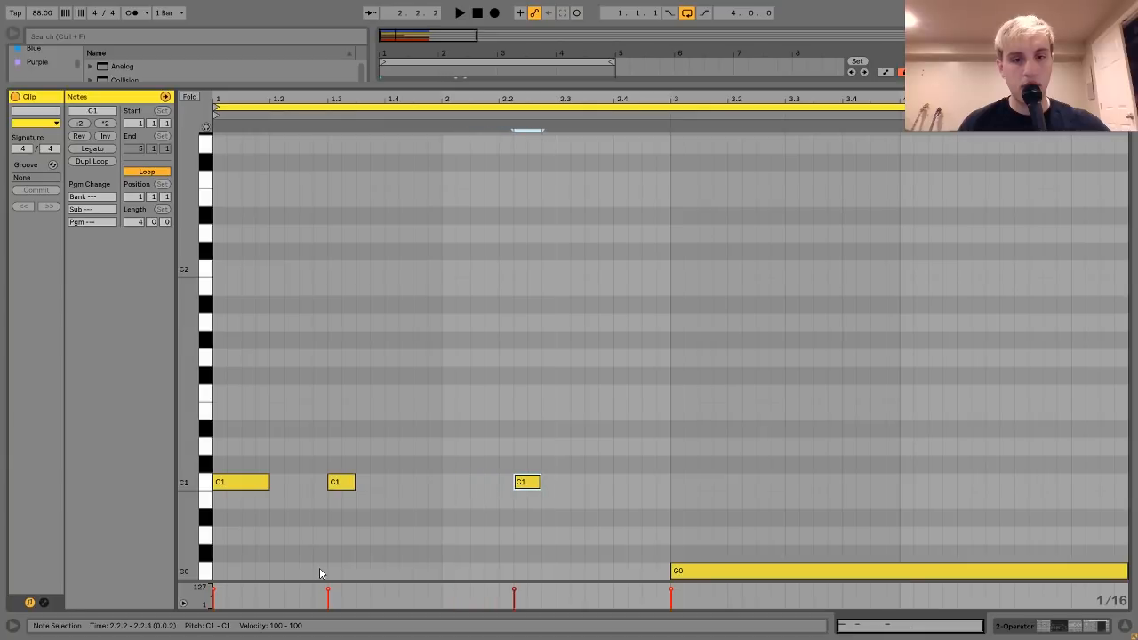
pyautogui.press('Right')
pyautogui.press('space')
pyautogui.hotkey('shift', 'Right')
pyautogui.hotkey('shift', 'Right')
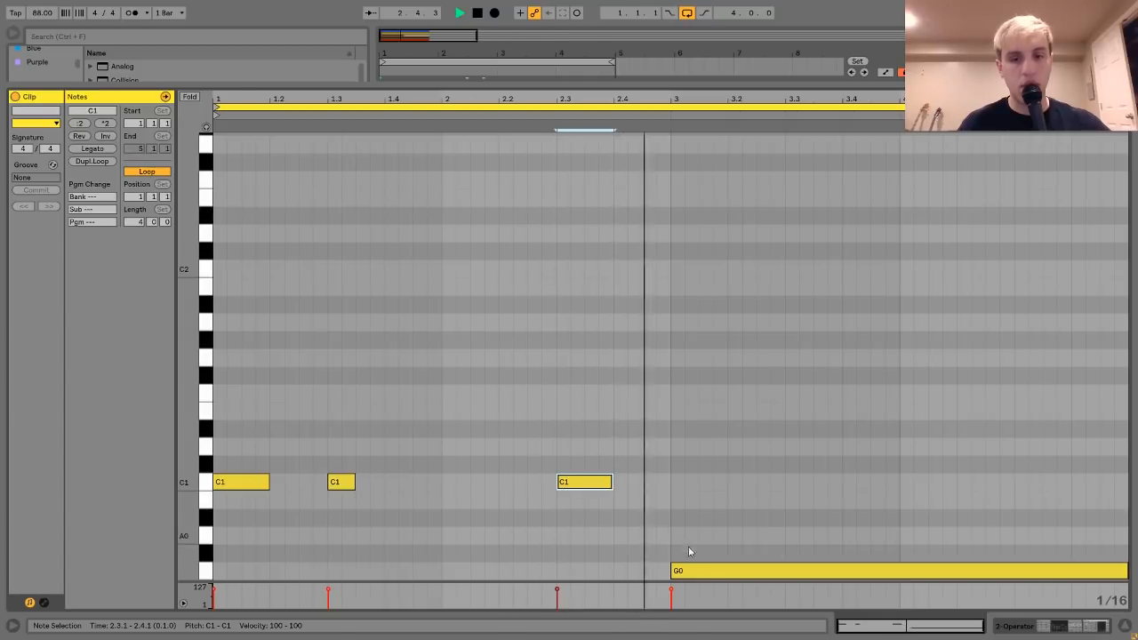
pyautogui.doubleClick(646, 482)
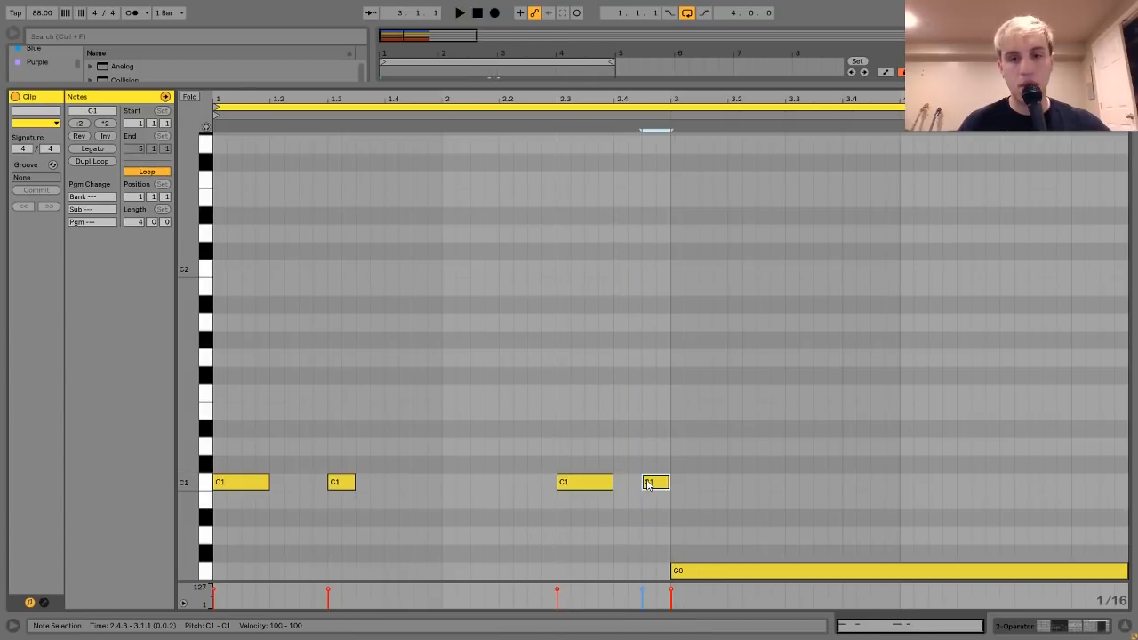
# Replace the two-bar G0 note with a one-beat G0 at 3.1.1 and a half-beat copy at 3.3.1
pyautogui.doubleClick(682, 575)
pyautogui.doubleClick(678, 572)
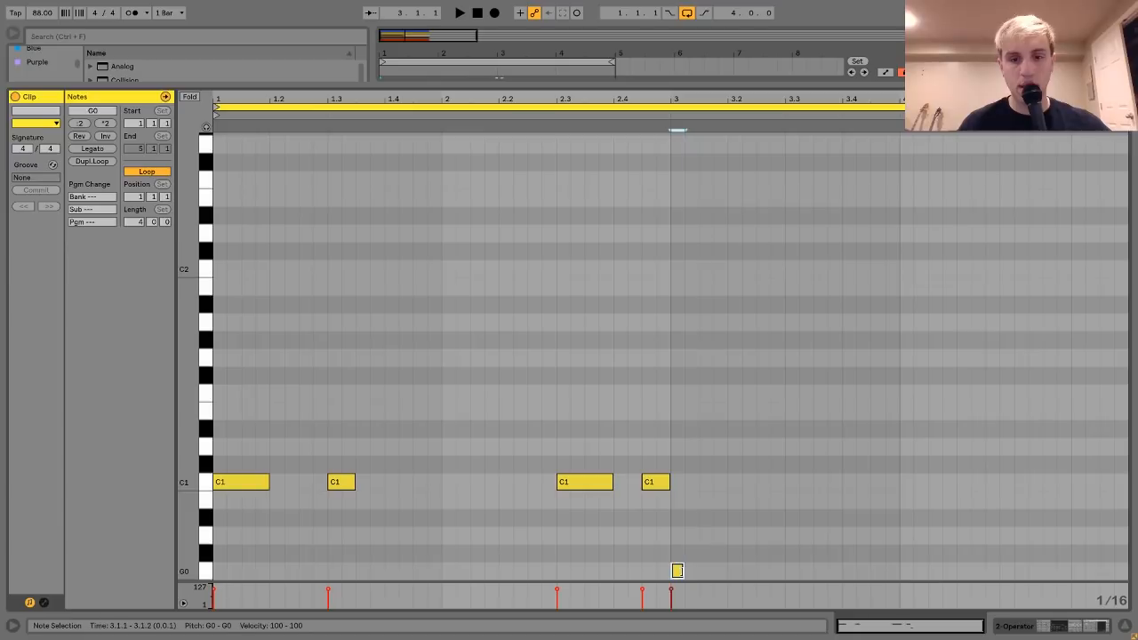
pyautogui.hotkey('ctrl', 'd')
pyautogui.press('Right')
pyautogui.press('Right')
pyautogui.press('Right')
pyautogui.press('Right')
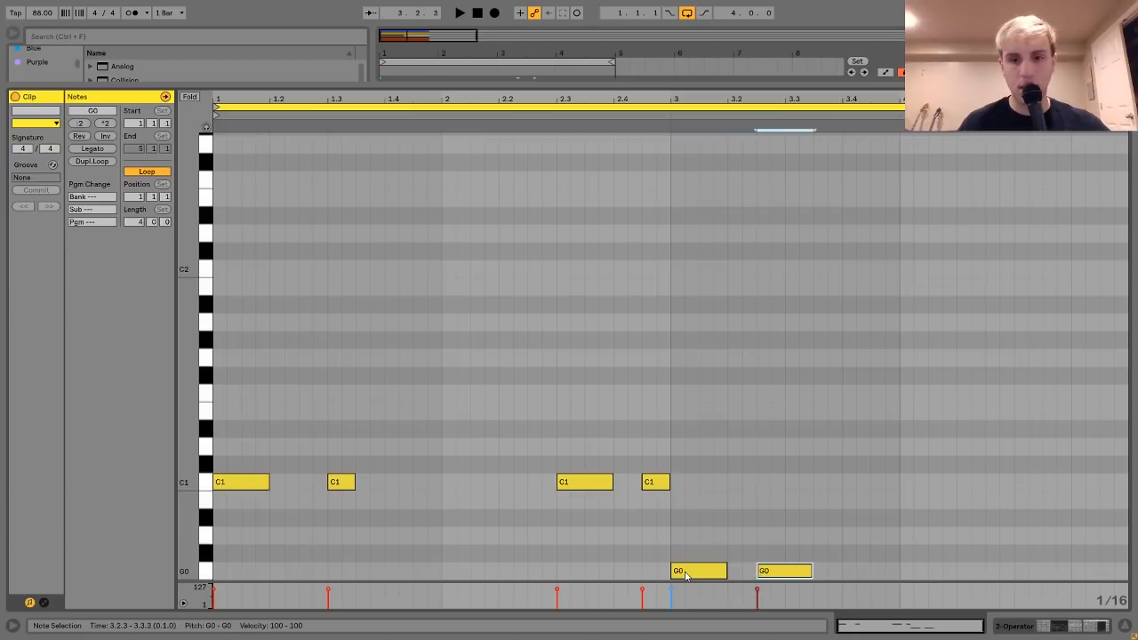
pyautogui.press('space')
pyautogui.hotkey('shift', 'Left')
pyautogui.hotkey('shift', 'Left')
# Duplicate the half-beat G0 note and move the copy to 4.1.1
pyautogui.hotkey('ctrl', 'd')
pyautogui.press('Right')
pyautogui.press('Right')
pyautogui.press('Right')
pyautogui.press('Right')
pyautogui.press('Right')
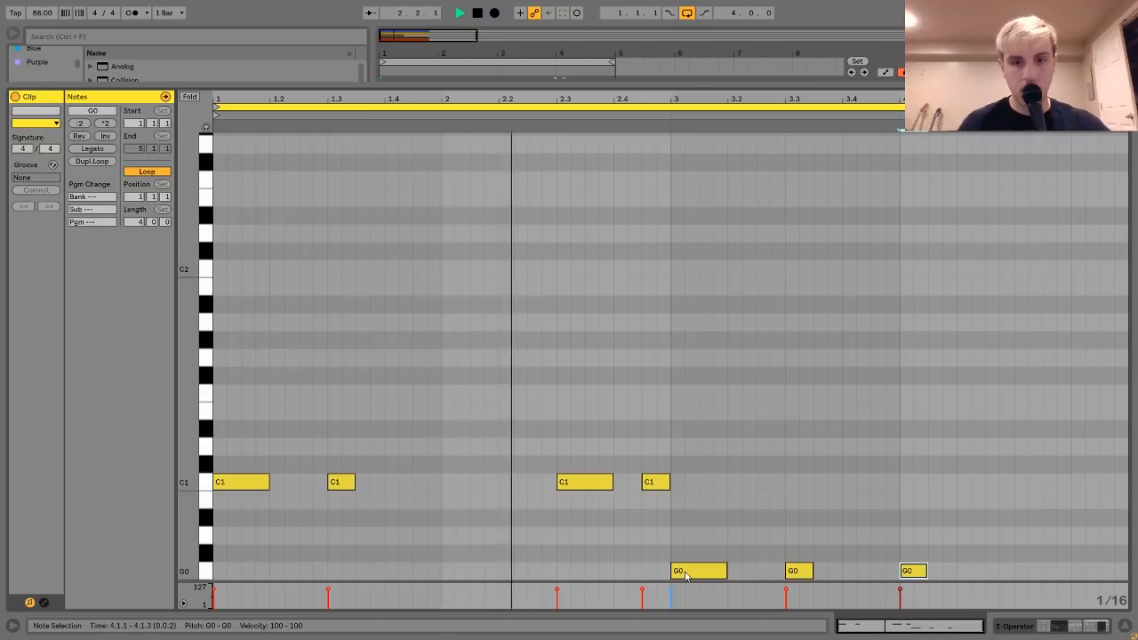
pyautogui.press('Right')
# Duplicate the G0 note from 4.1.1 to 4.3.1 and lengthen the copy to one beat
pyautogui.hotkey('ctrl', 'd')
pyautogui.press('Right')
pyautogui.press('Right')
pyautogui.press('Right')
pyautogui.press('Right')
pyautogui.press('Right')
pyautogui.press('Right')
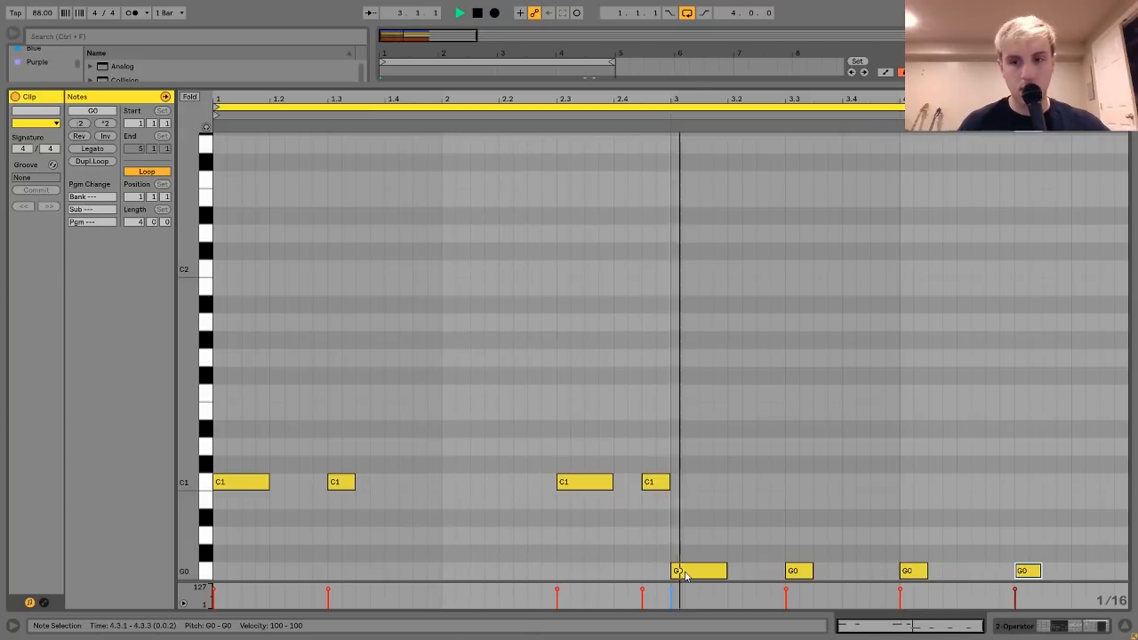
pyautogui.hotkey('shift', 'Right')
pyautogui.hotkey('shift', 'Right')
# Duplicate the one-beat G0 note to 4.4.3 and shorten the copy to half a beat
pyautogui.hotkey('ctrl', 'd')
pyautogui.press('Right')
pyautogui.press('Right')
pyautogui.hotkey('shift', 'Left')
pyautogui.hotkey('shift', 'Left')
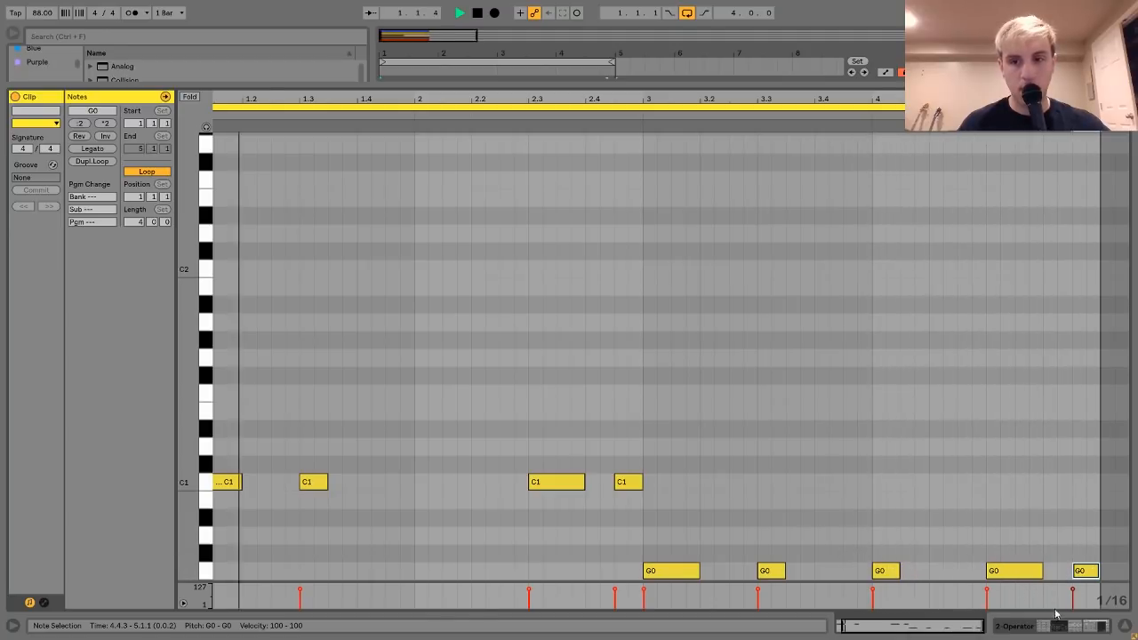
# Return to the arrangement, stop playback and fold the Operator and Aki_H1 tracks
pyautogui.hotkey('shift', 'Tab')
pyautogui.scroll(2, 536, 117)
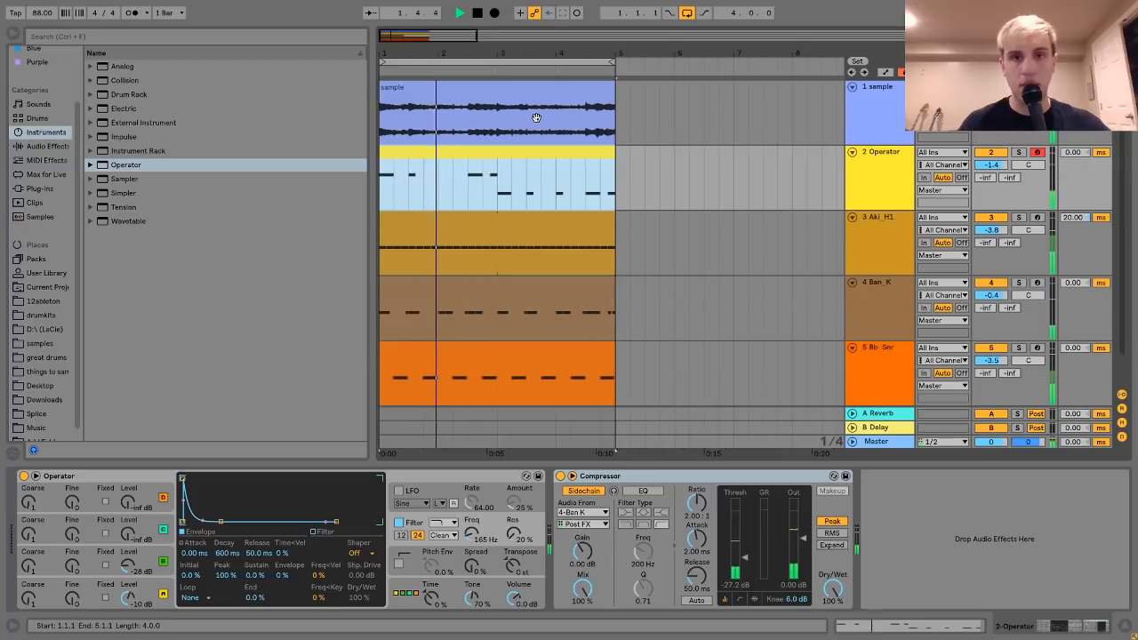
pyautogui.press('space')
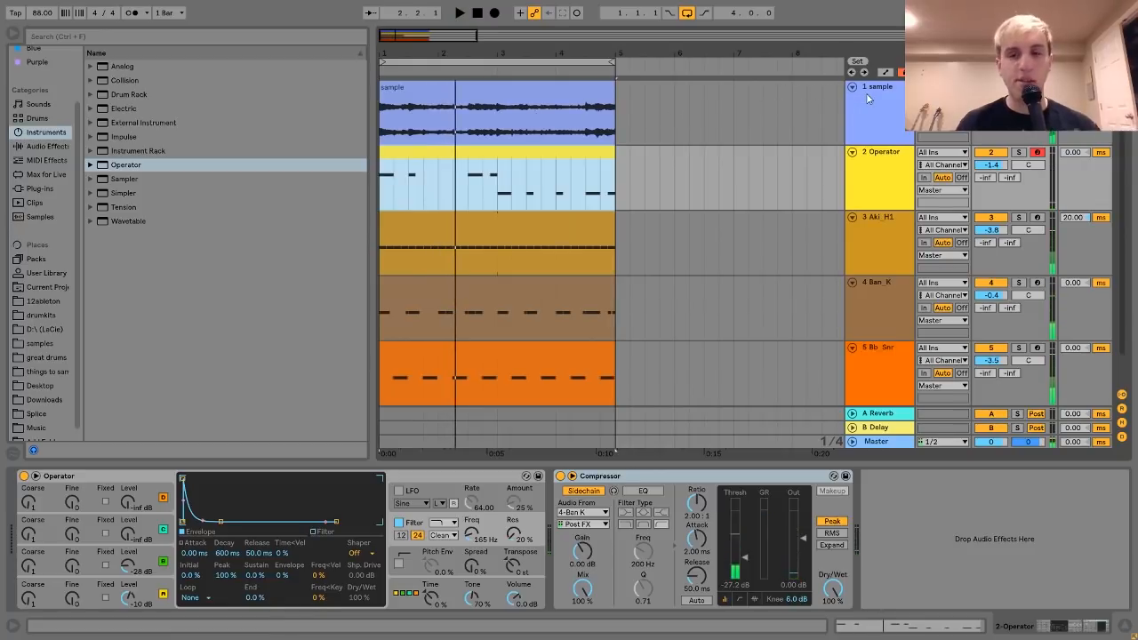
pyautogui.click(852, 152)
pyautogui.click(852, 167)
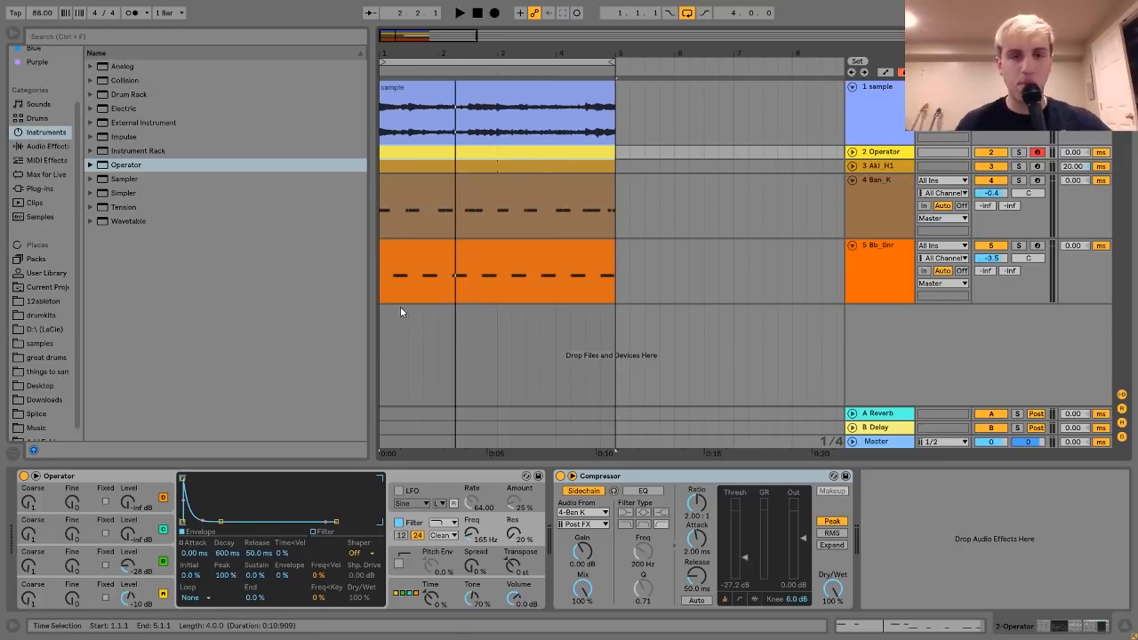
# Browse the samples folder to LO FI HOUSE SOUNDZ, open its Cassette Noise folder and preview Cassette Noise 1.wav
pyautogui.click(27, 345)
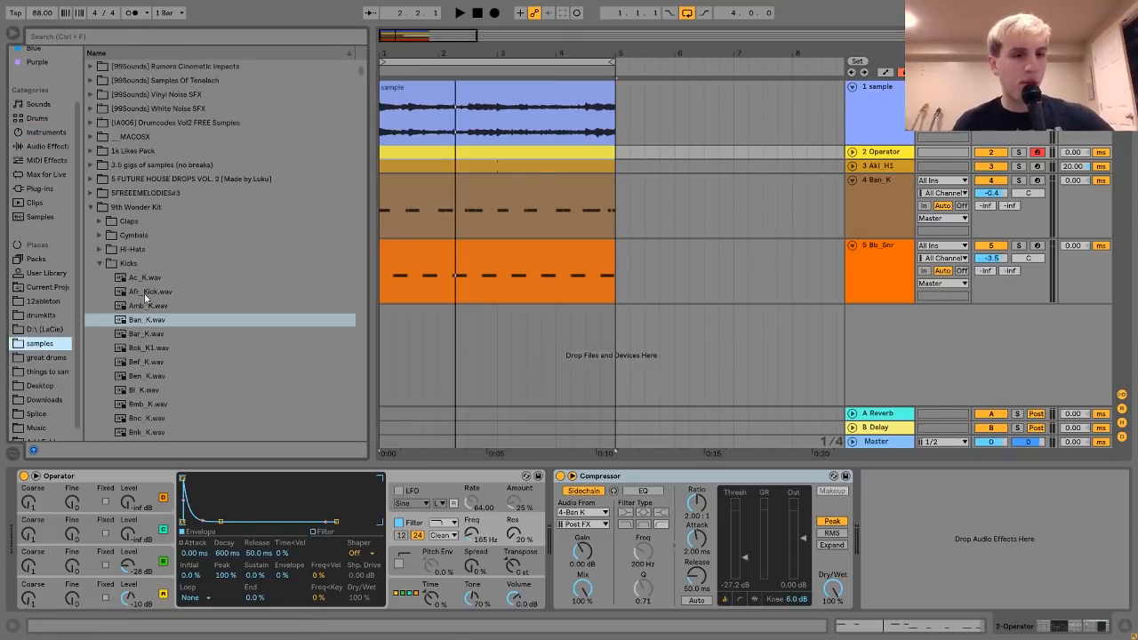
pyautogui.click(90, 207)
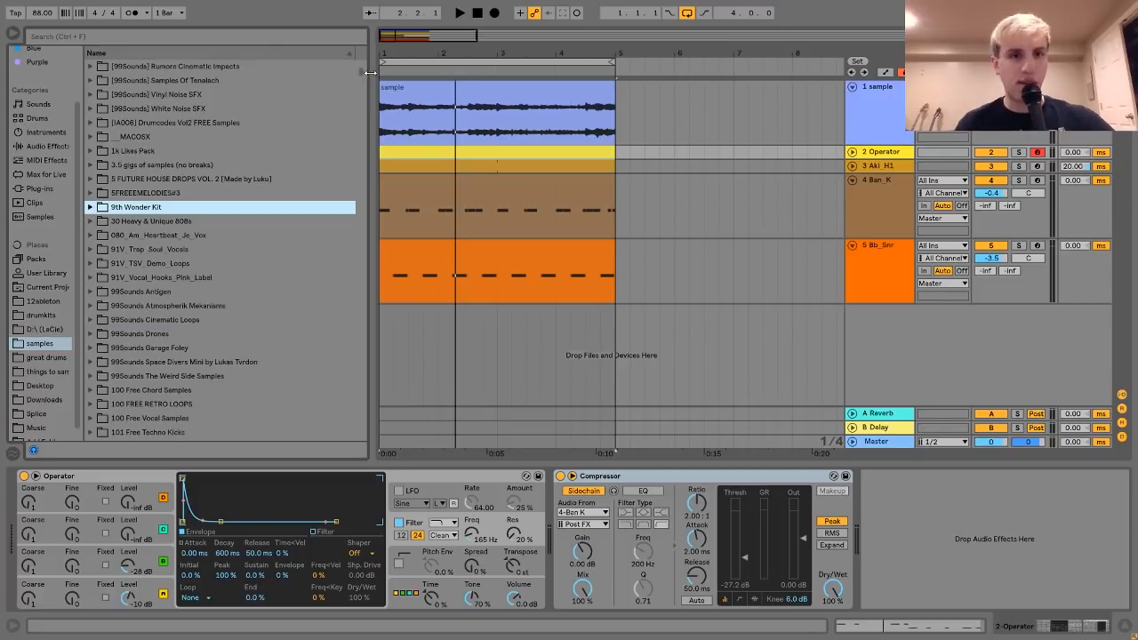
pyautogui.moveTo(360, 70); pyautogui.dragTo(381, 184)
pyautogui.scroll(10, 287, 195)
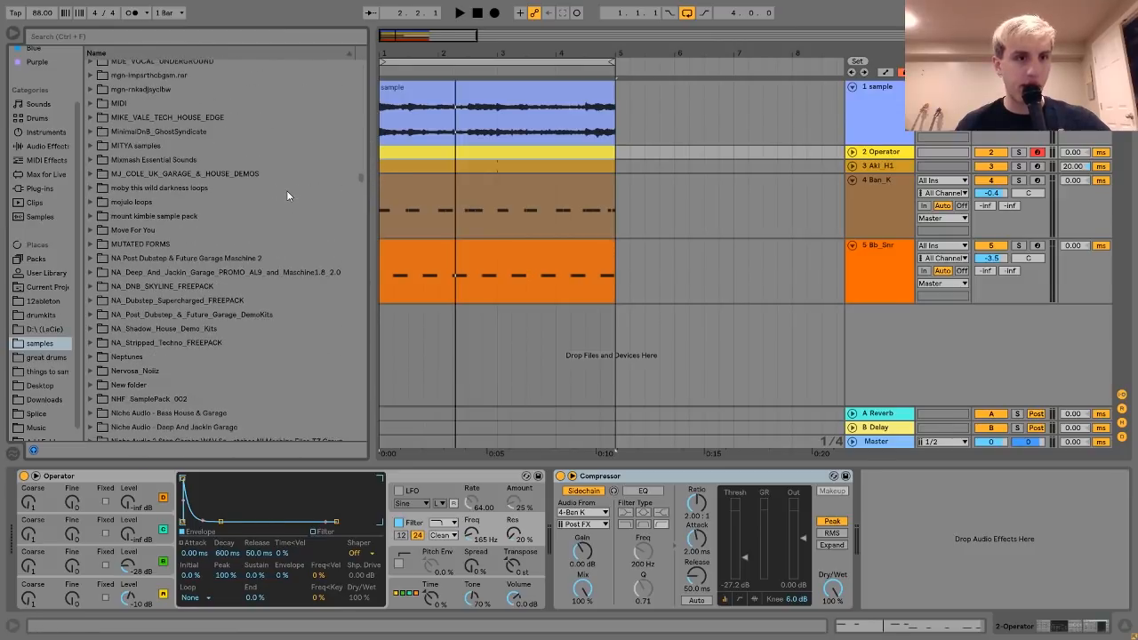
pyautogui.scroll(2, 288, 196)
pyautogui.click(132, 178)
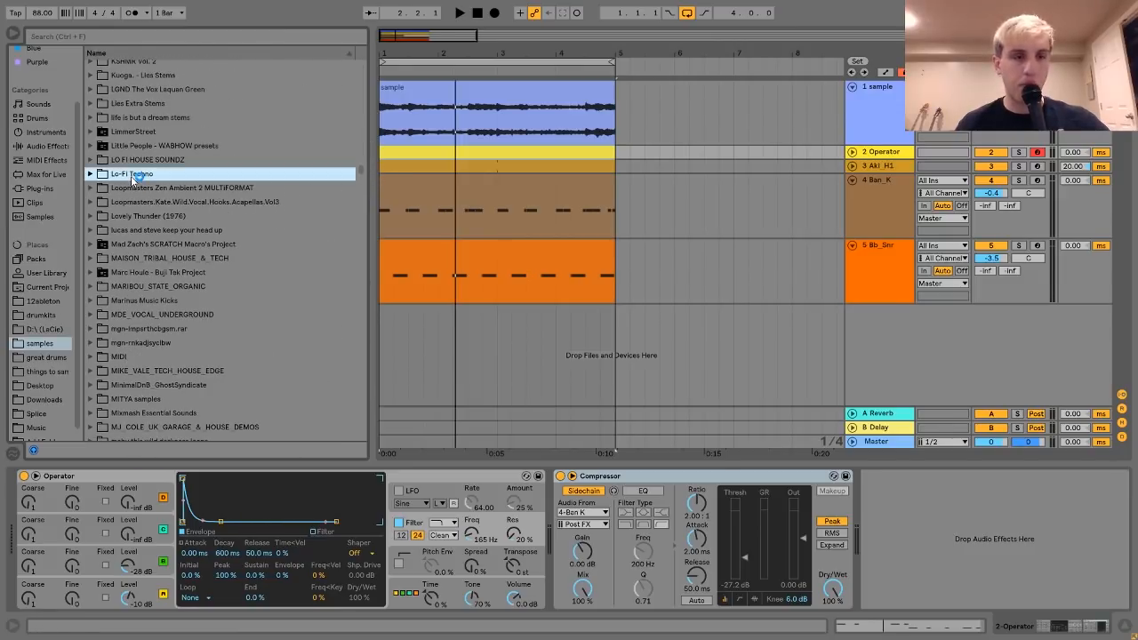
pyautogui.press('Up')
pyautogui.press('Right')
pyautogui.press('Down')
pyautogui.press('Right')
pyautogui.press('Down')
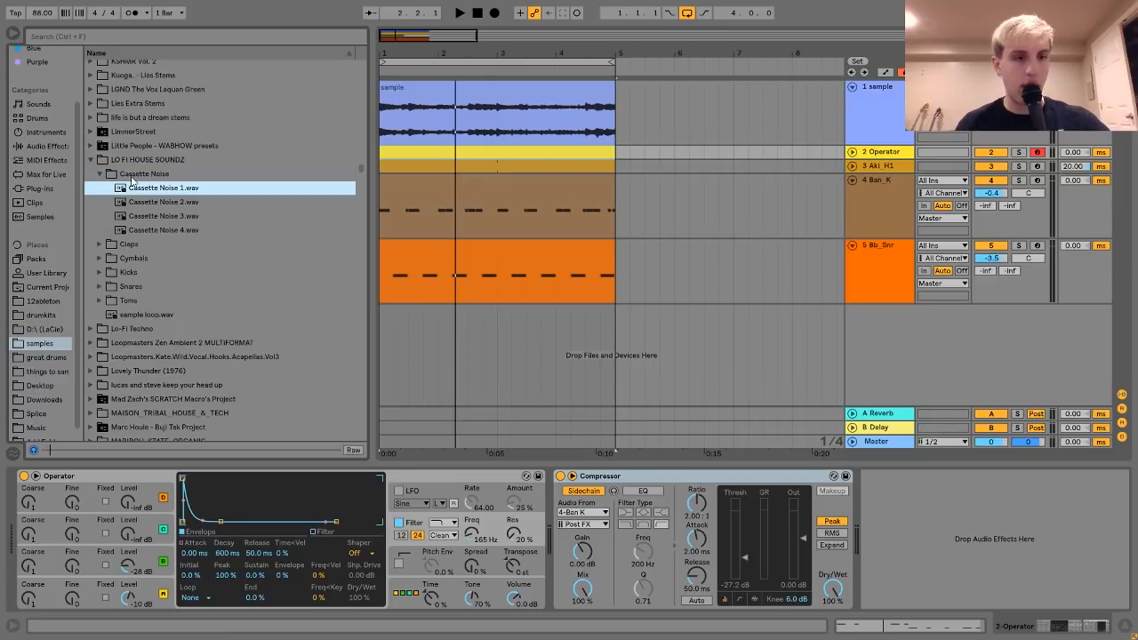
# Add Cassette Noise 1.wav to the arrangement as a new audio track starting at bar 1 and turn off warping for its clip
pyautogui.press('Down')
pyautogui.press('Up')
pyautogui.moveTo(141, 190)
pyautogui.mouseDown()
pyautogui.moveTo(406, 340)
pyautogui.moveTo(379, 336)
pyautogui.moveTo(401, 317)
pyautogui.mouseUp()
pyautogui.doubleClick(405, 316)
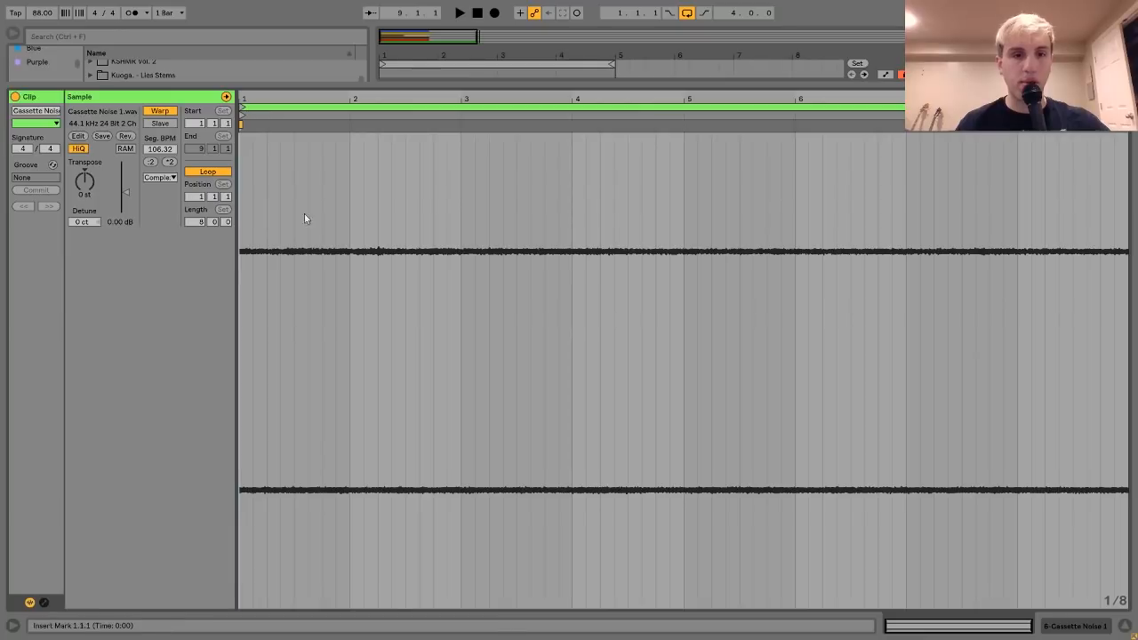
pyautogui.click(160, 110)
pyautogui.click(1113, 635)
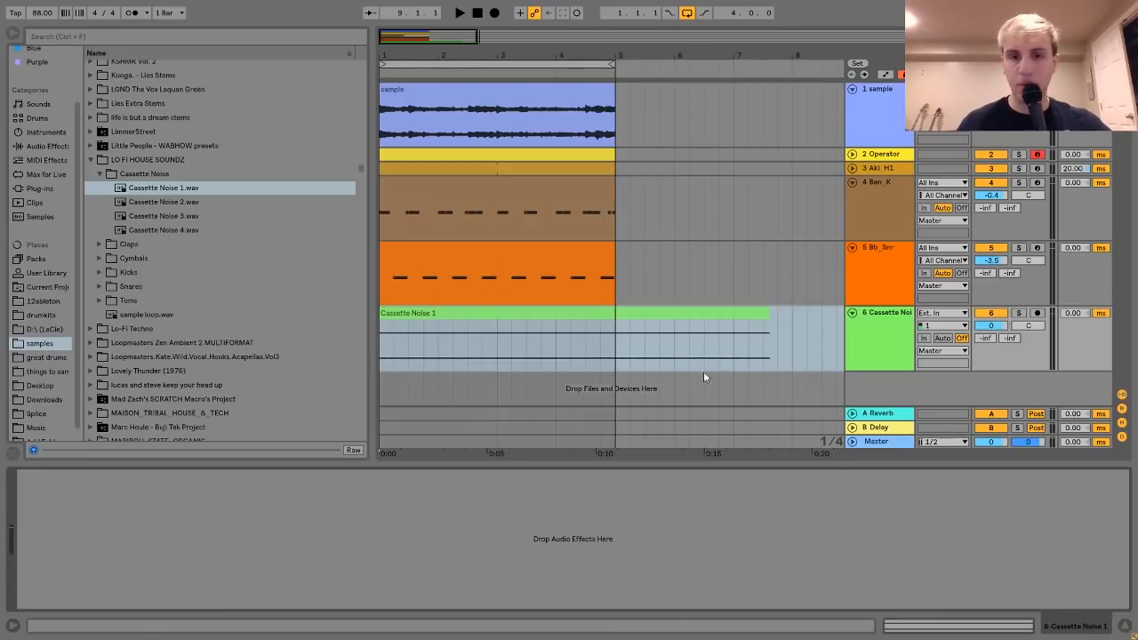
# Split the Cassette Noise 1 clip at bar 5 and delete the part beyond the four-bar loop
pyautogui.click(617, 332)
pyautogui.hotkey('ctrl', 'e')
pyautogui.click(635, 330)
pyautogui.press('Delete')
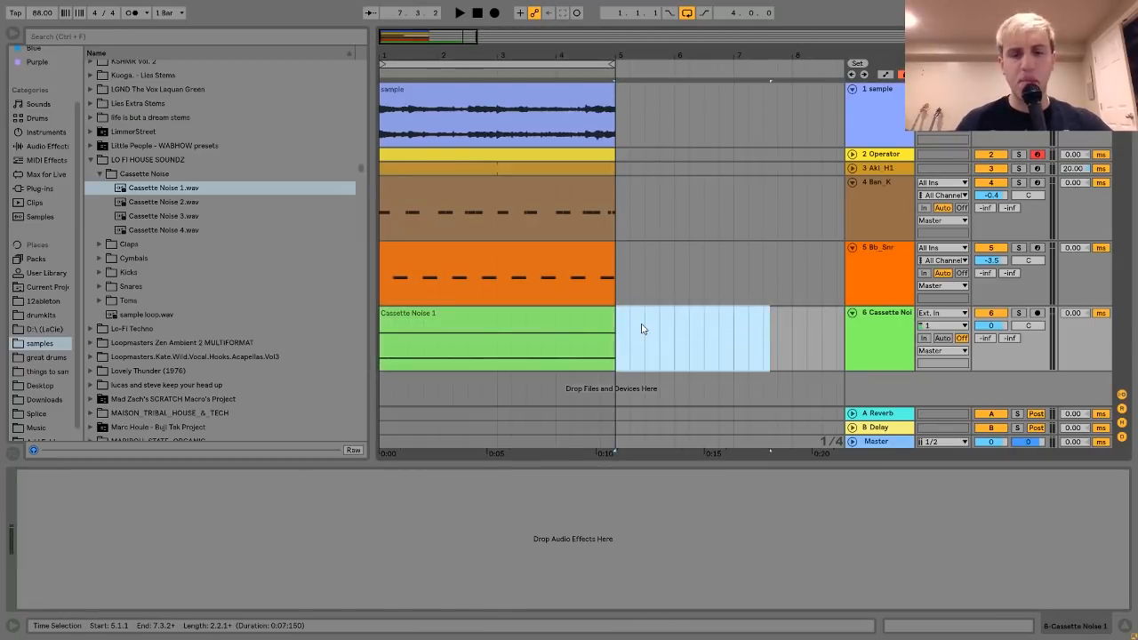
# Play the loop, solo the Cassette Noise track and add an EQ Eight to it
pyautogui.click(599, 317)
pyautogui.press('space')
pyautogui.click(1018, 313)
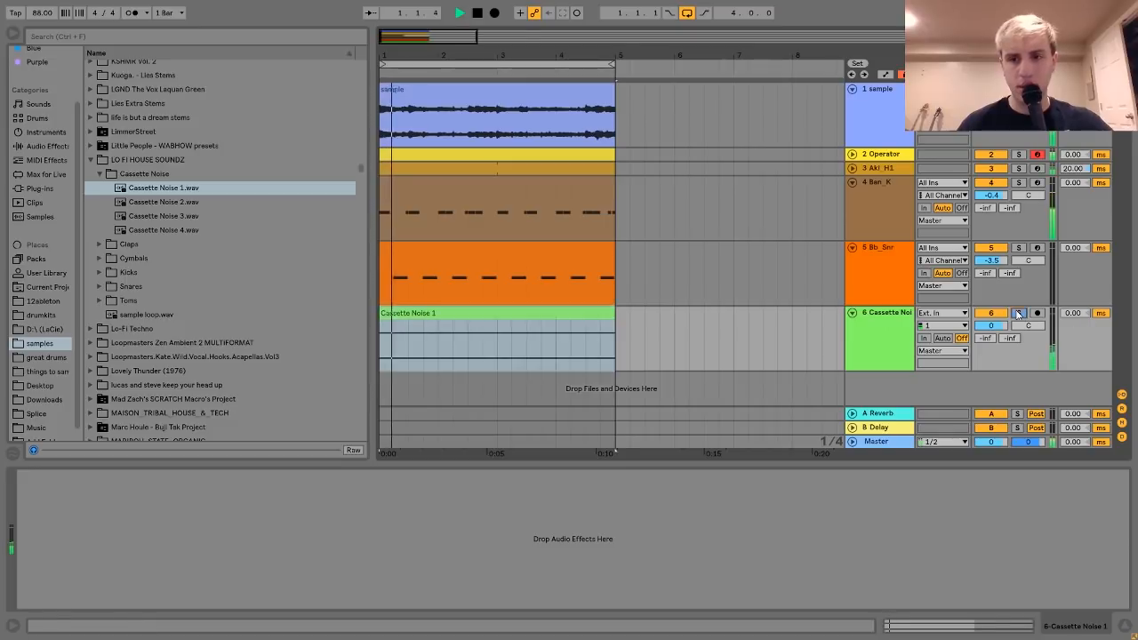
pyautogui.click(41, 146)
pyautogui.click(134, 232)
pyautogui.moveTo(135, 232); pyautogui.dragTo(167, 540)
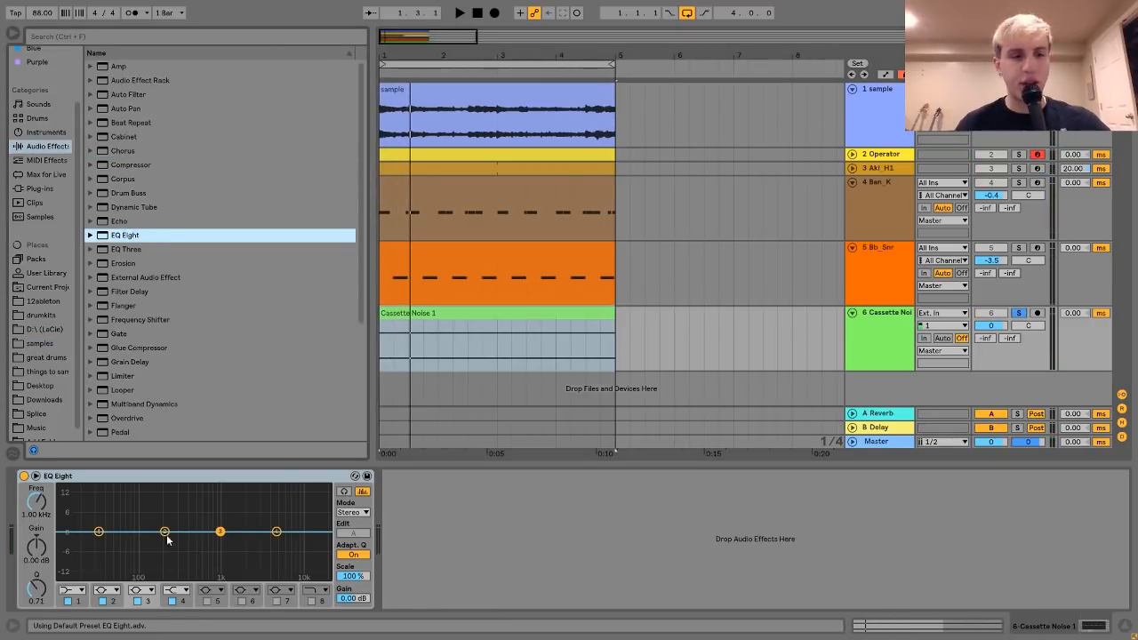
# Shape the noise in EQ Eight with a band 1 low cut at 1.86 kHz and a resonant band 8 high cut at about 4 kHz
pyautogui.click(78, 589)
pyautogui.click(67, 507)
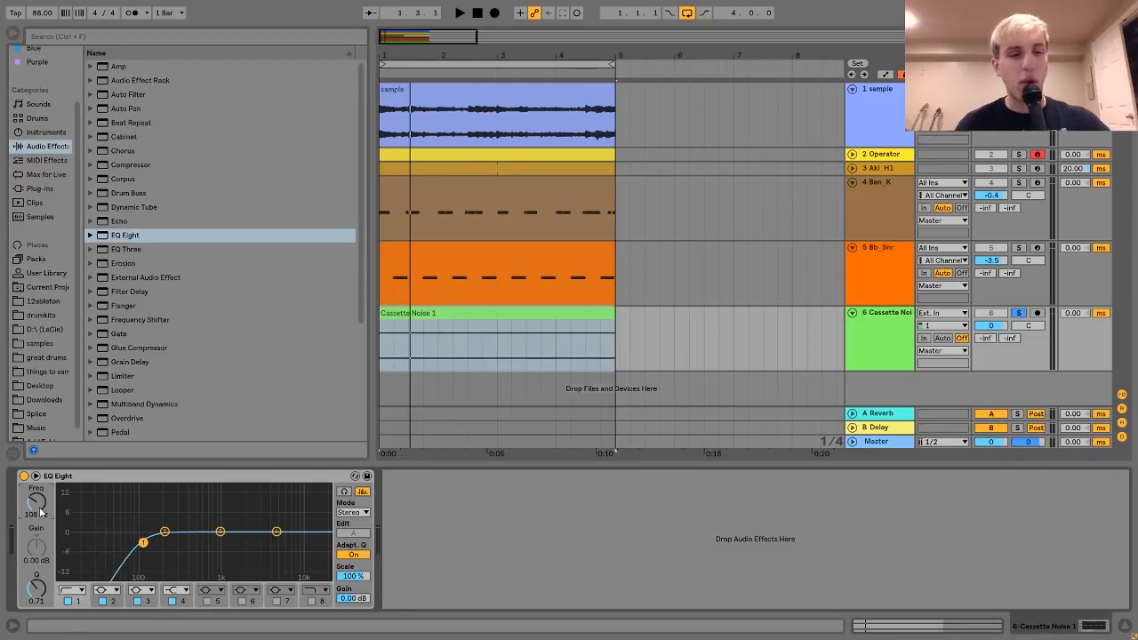
pyautogui.click(311, 601)
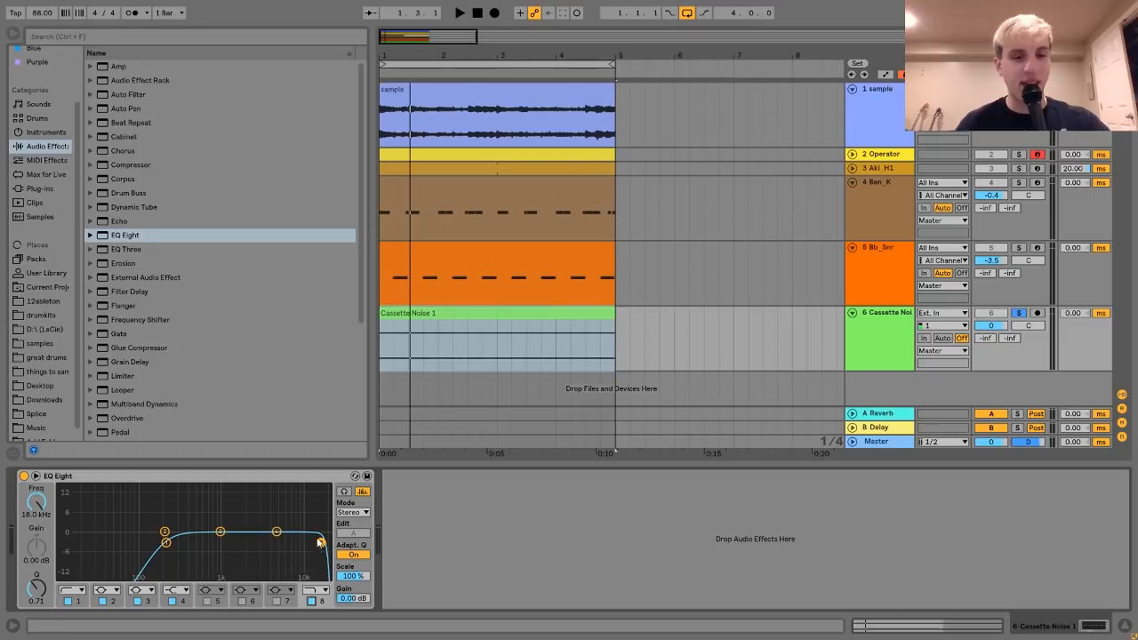
pyautogui.moveTo(321, 542); pyautogui.dragTo(272, 519)
pyautogui.press('space')
pyautogui.moveTo(165, 541); pyautogui.dragTo(241, 539)
# Add Redux after the EQ Eight on the noise track, with Downsample in Soft mode at 1.90
pyautogui.scroll(-5, 188, 381)
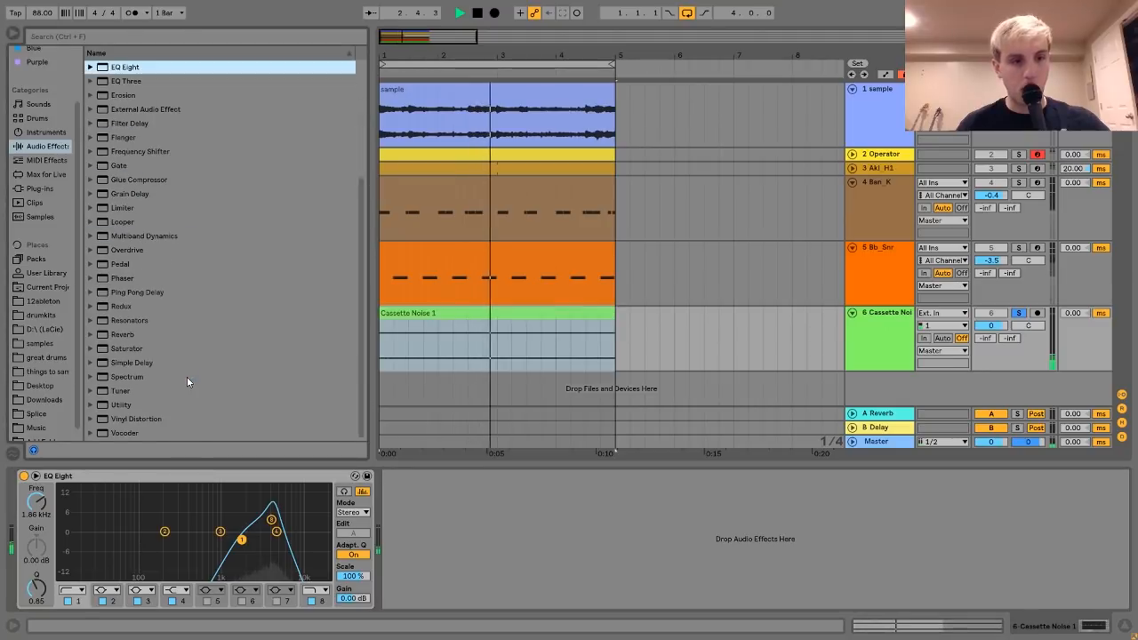
pyautogui.moveTo(118, 306); pyautogui.dragTo(445, 496)
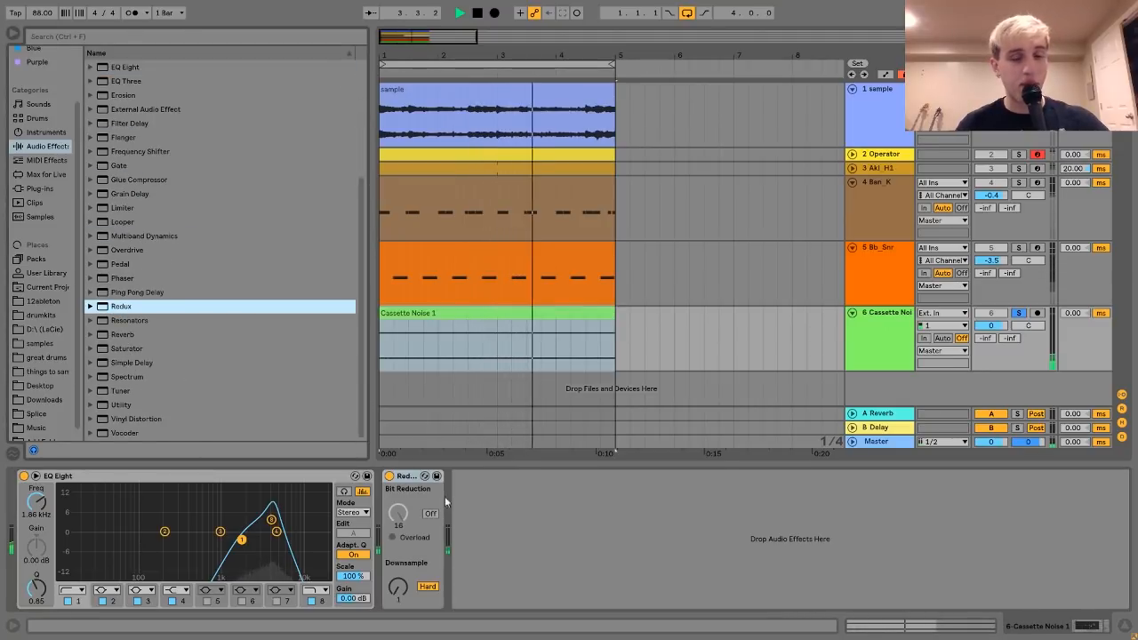
pyautogui.click(429, 587)
pyautogui.moveTo(398, 586); pyautogui.dragTo(398, 574)
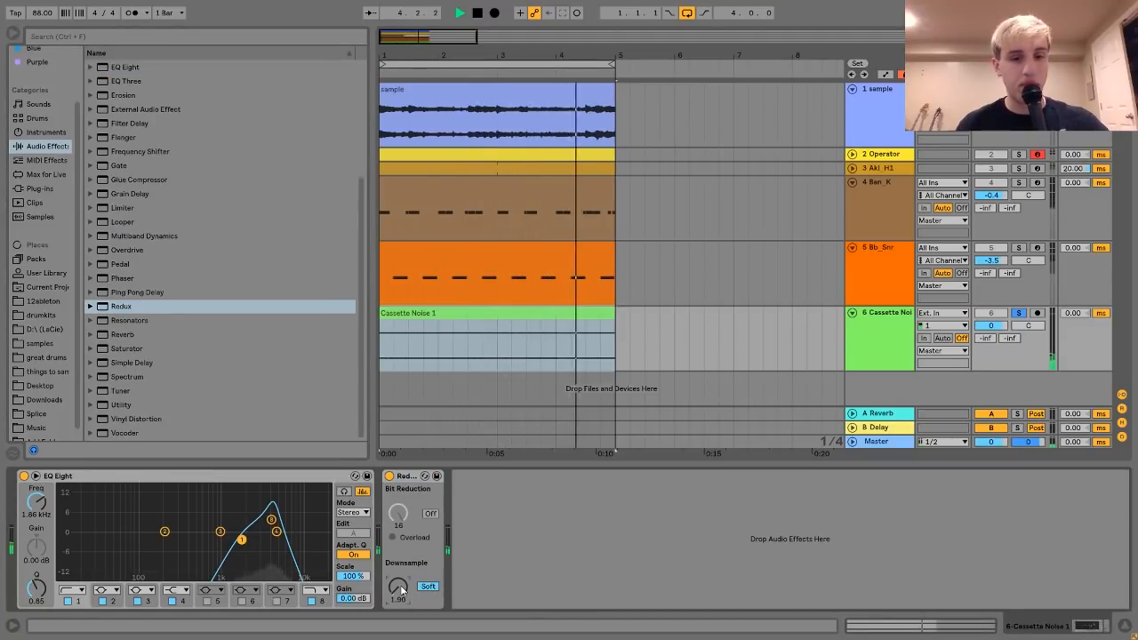
# Unsolo the Cassette Noise track and set its volume to -1.1 dB
pyautogui.moveTo(991, 325); pyautogui.dragTo(994, 328)
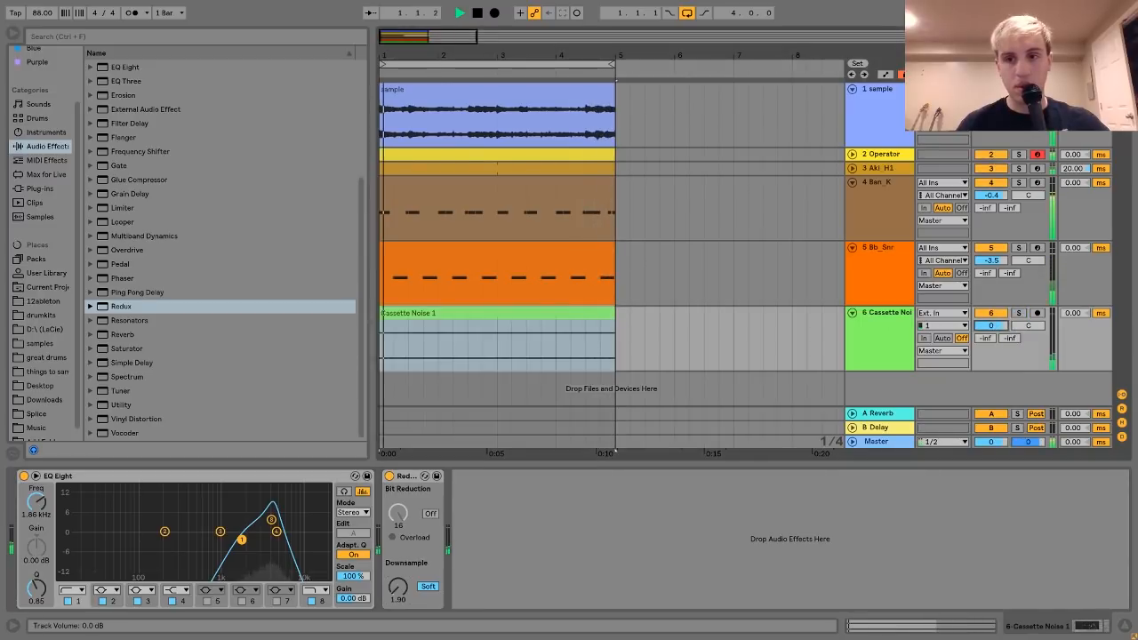
pyautogui.click(889, 343)
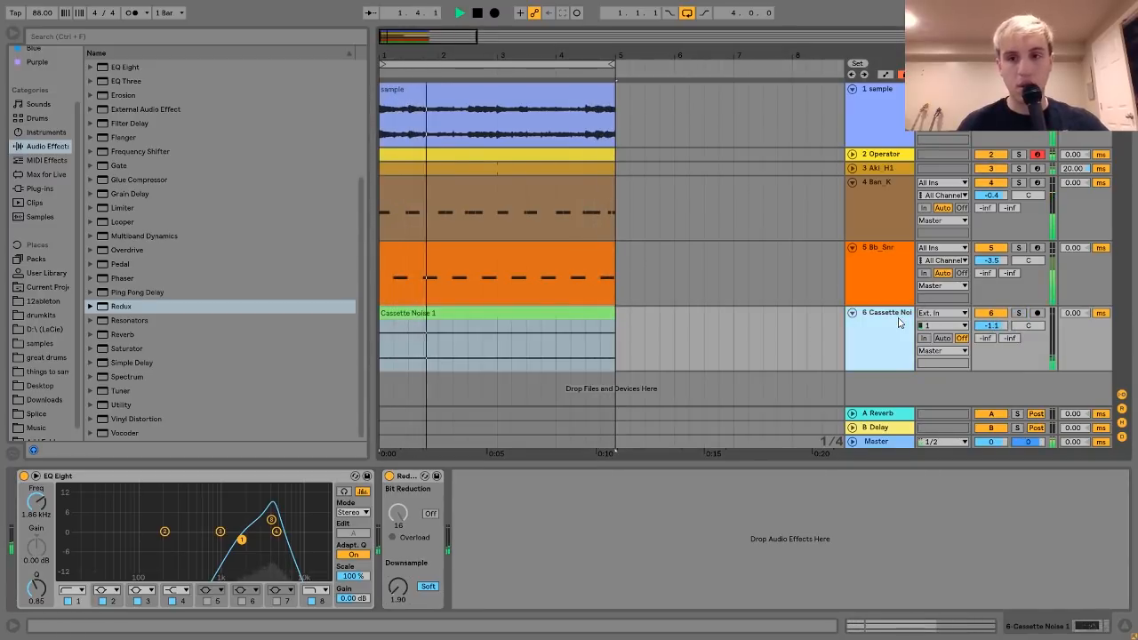
# Fold the sample, Ban_K and Bb_Snr tracks while listening to the full loop, and stop playback
pyautogui.click(893, 155)
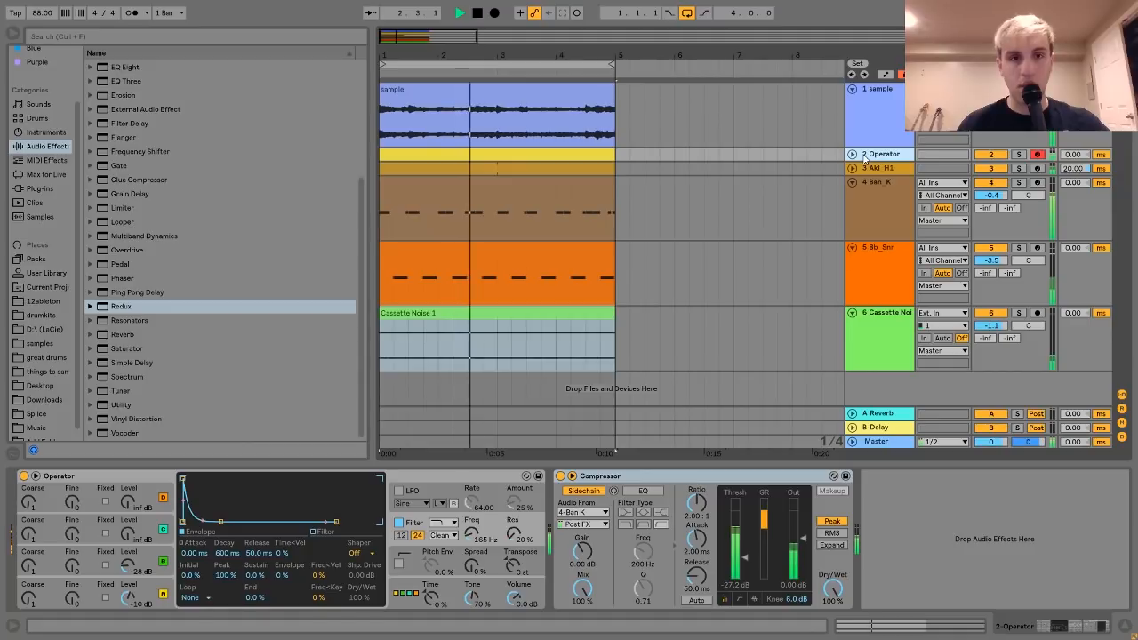
pyautogui.click(852, 90)
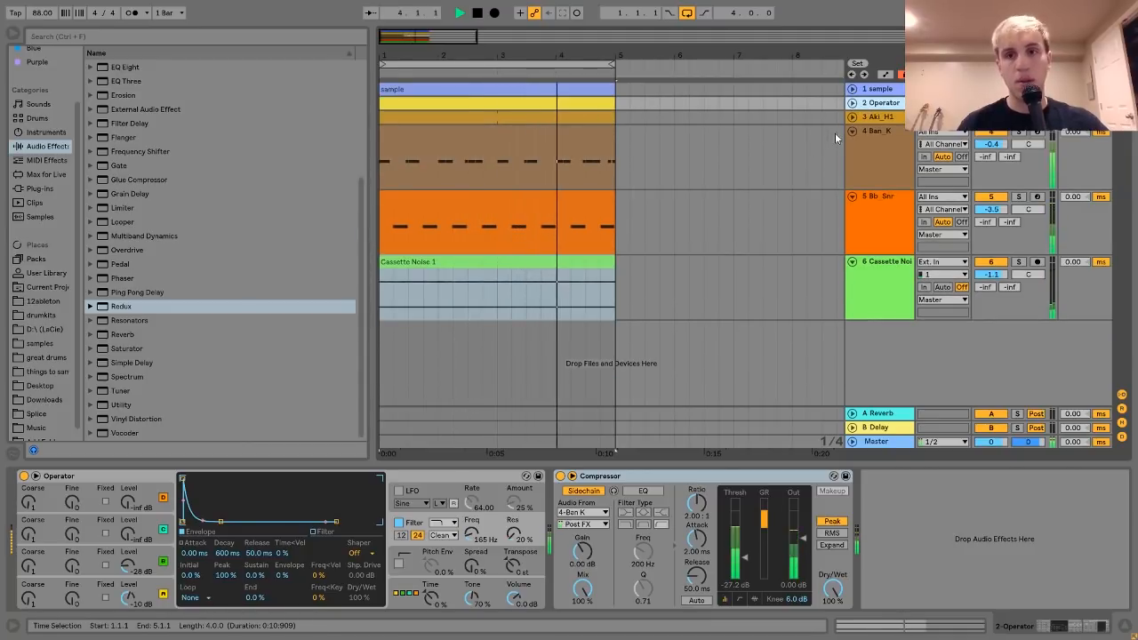
pyautogui.click(853, 130)
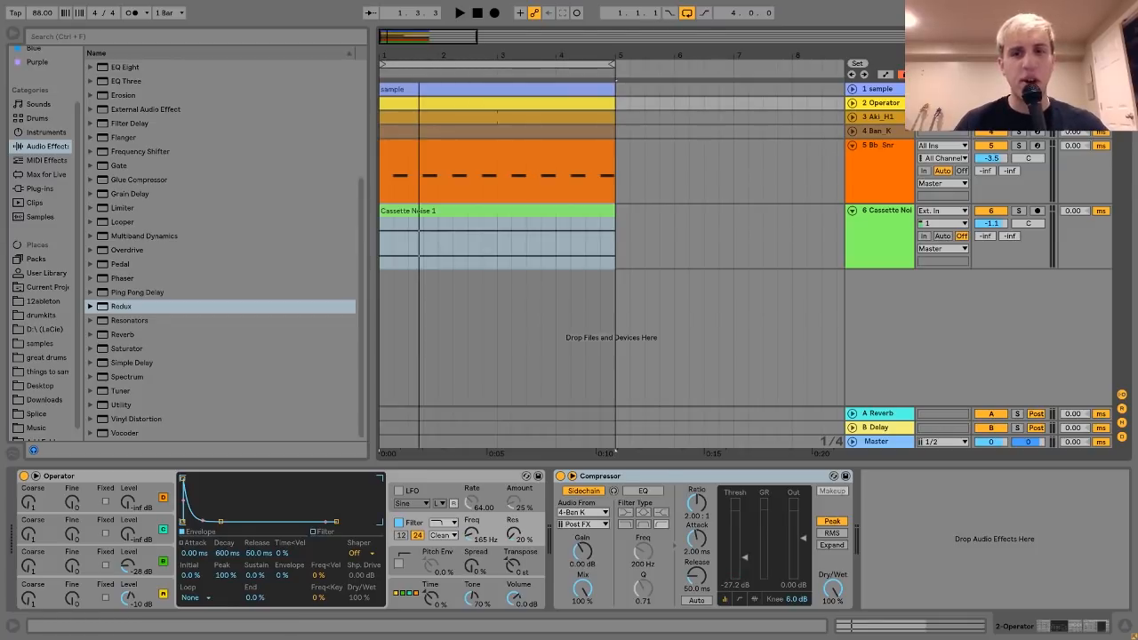
pyautogui.press('space')
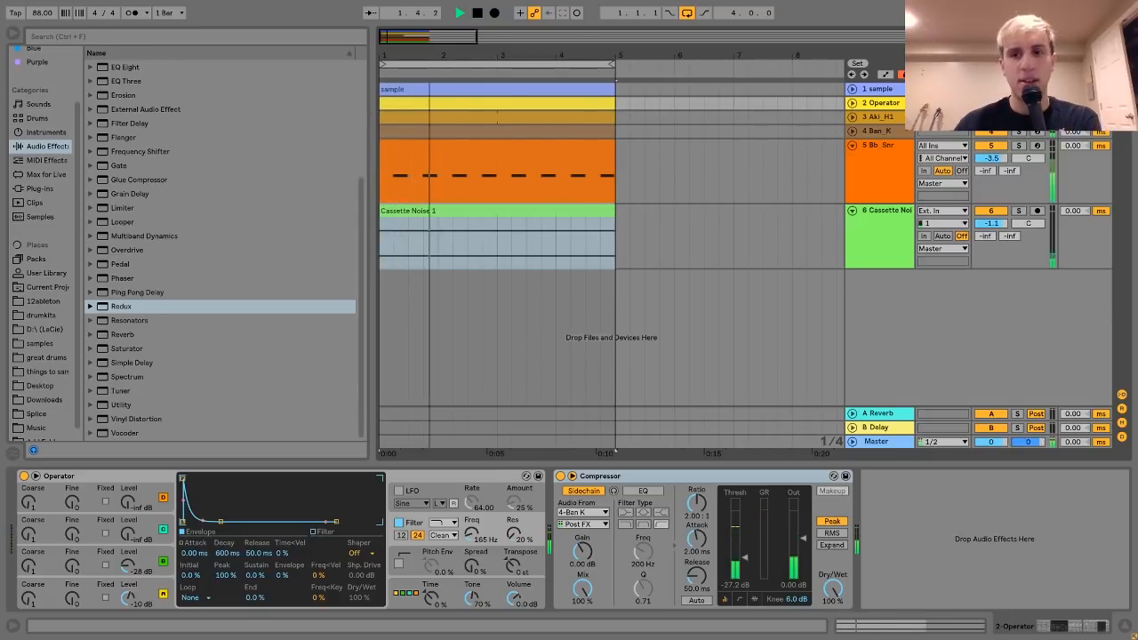
pyautogui.click(893, 148)
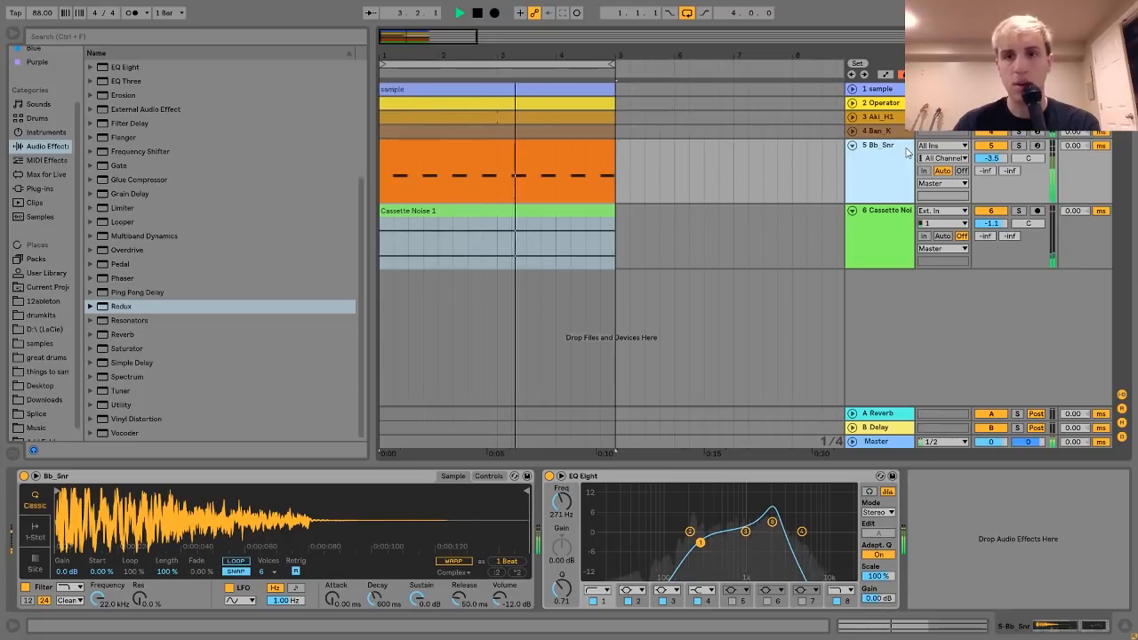
pyautogui.press('Left')
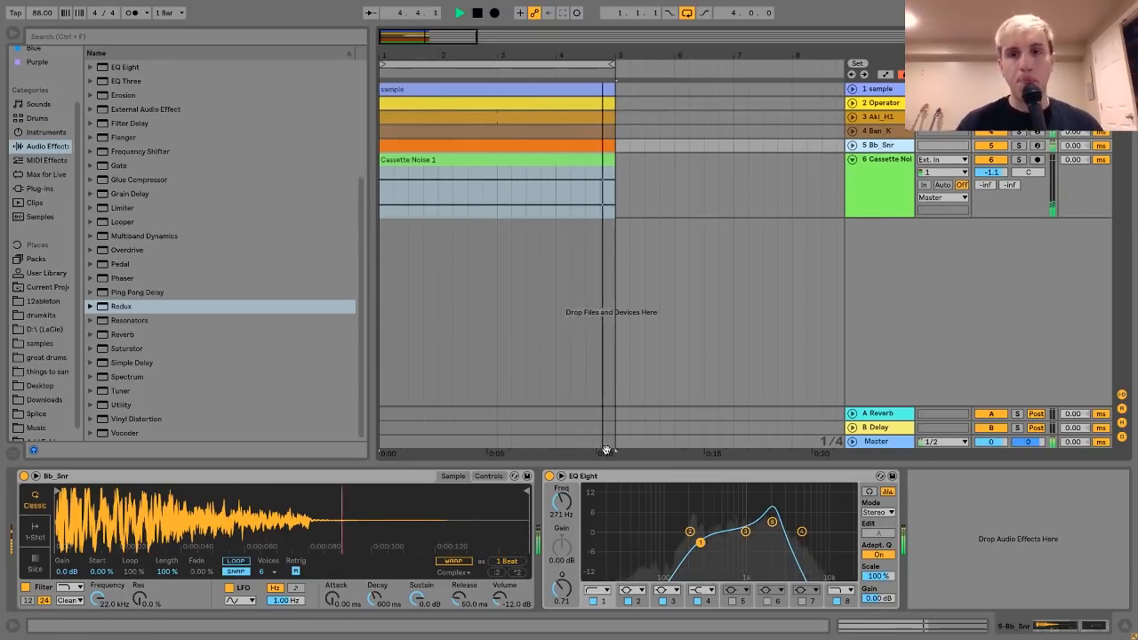
pyautogui.press('space')
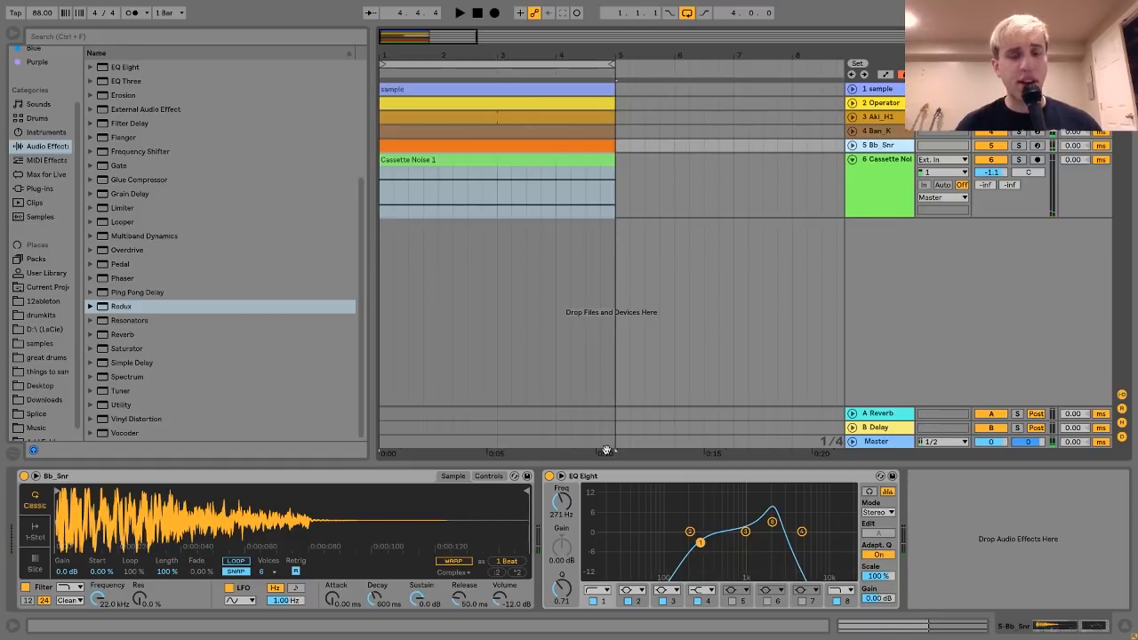